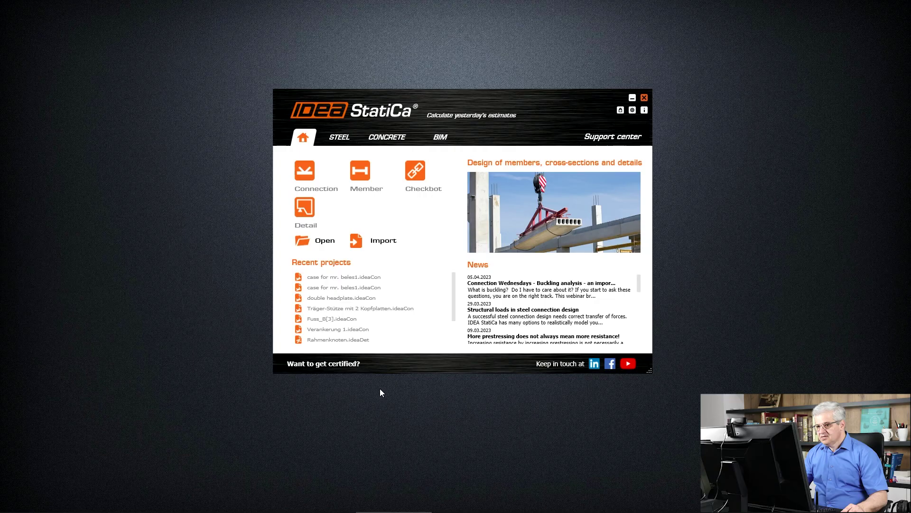
# - Create a new Connection project from the blank template with the default S 235 steel and M16 8.8 bolts
pyautogui.click(307, 177)
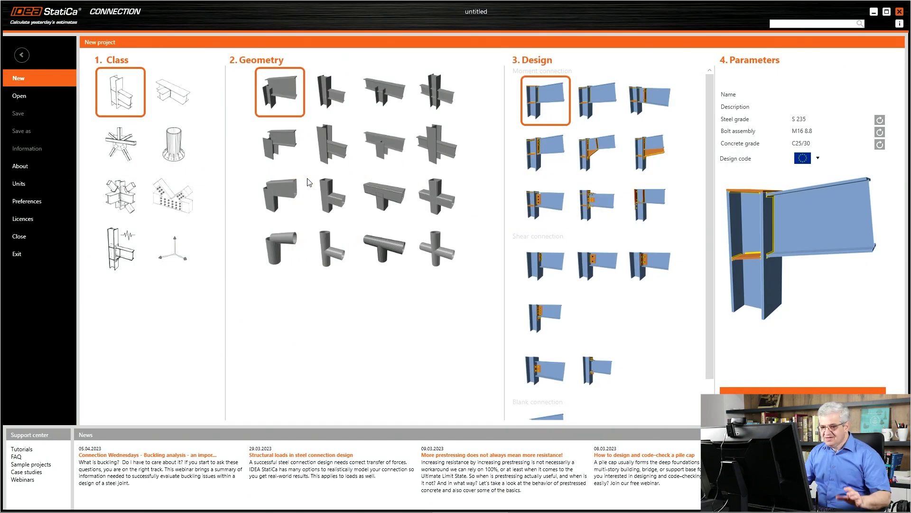
pyautogui.click(182, 260)
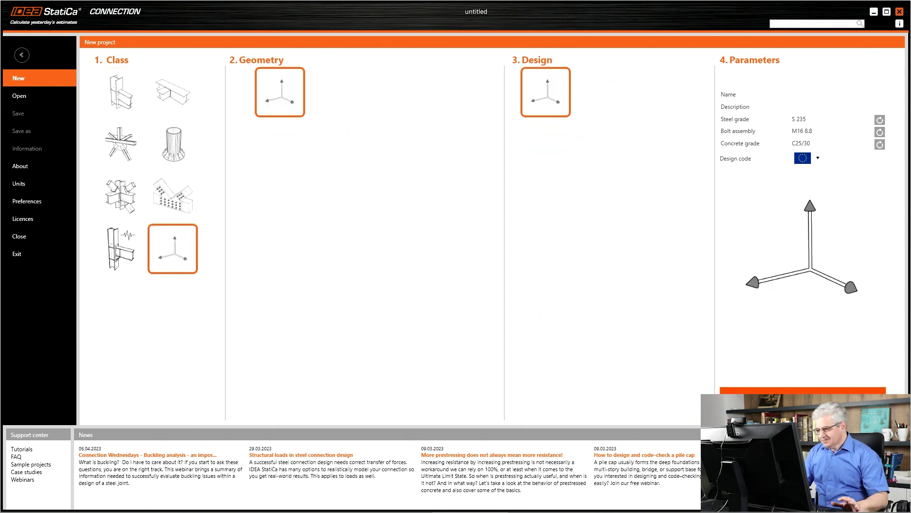
pyautogui.click(802, 399)
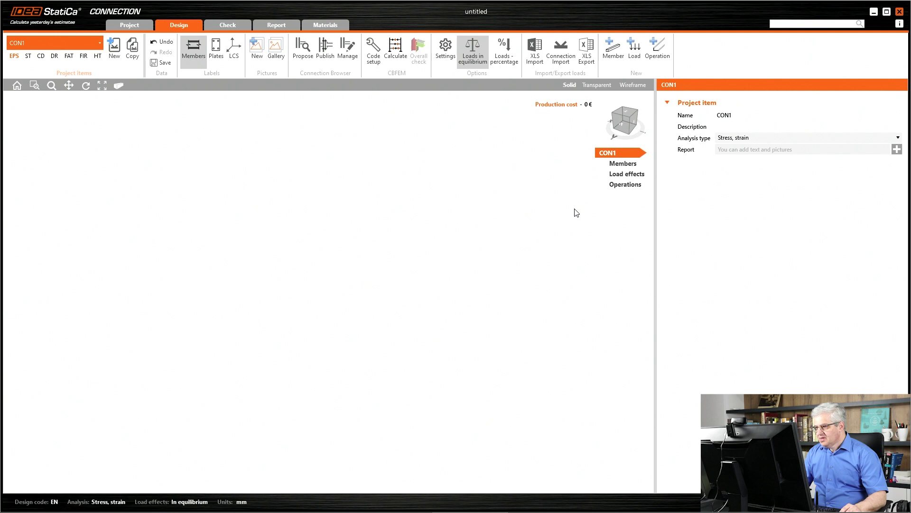
# - Add the first member with a rolled HEA300 cross-section in S 235 steel
pyautogui.click(660, 173)
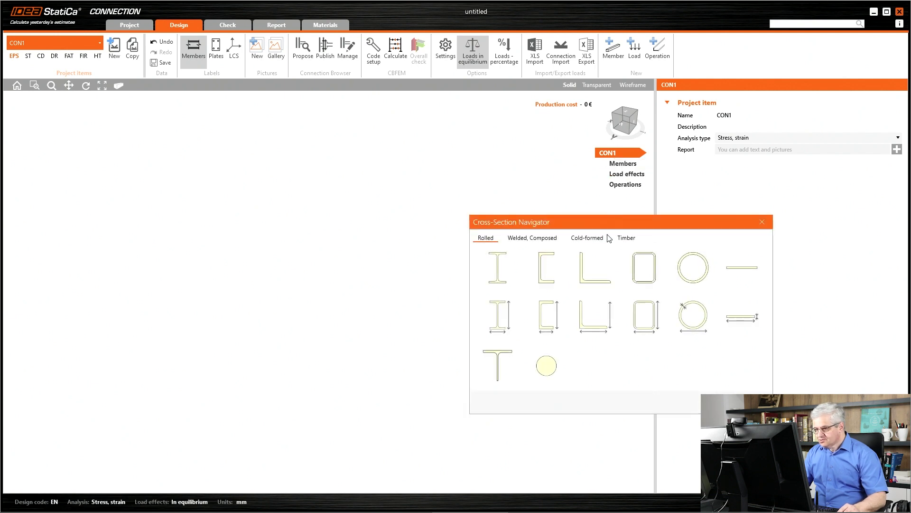
pyautogui.click(507, 278)
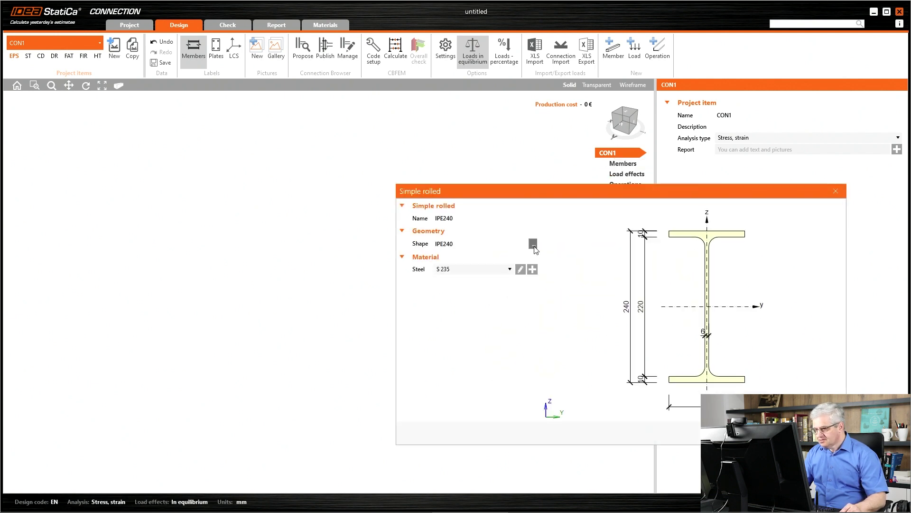
pyautogui.click(532, 243)
pyautogui.click(542, 192)
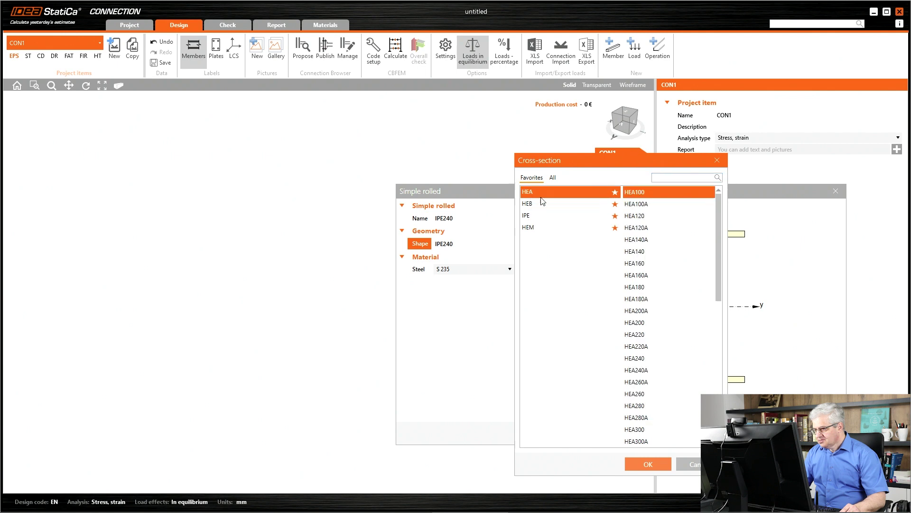
pyautogui.click(639, 430)
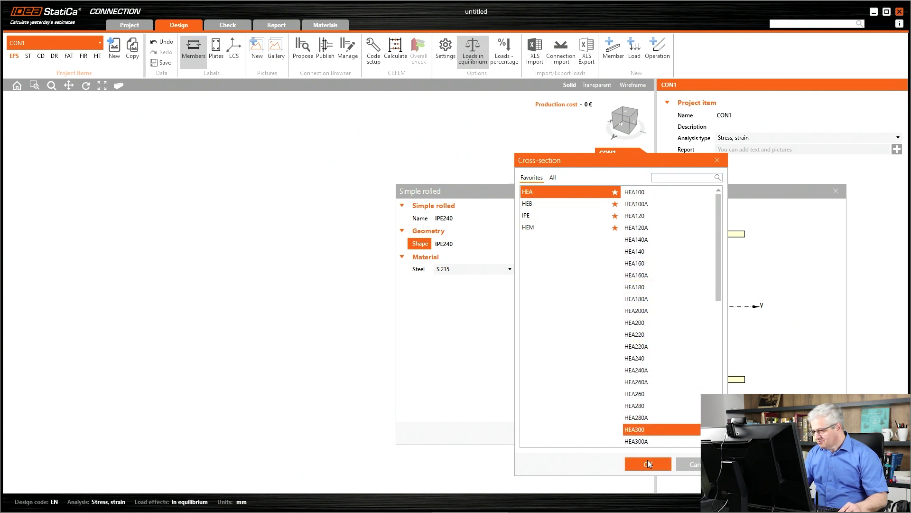
pyautogui.click(648, 464)
pyautogui.click(788, 433)
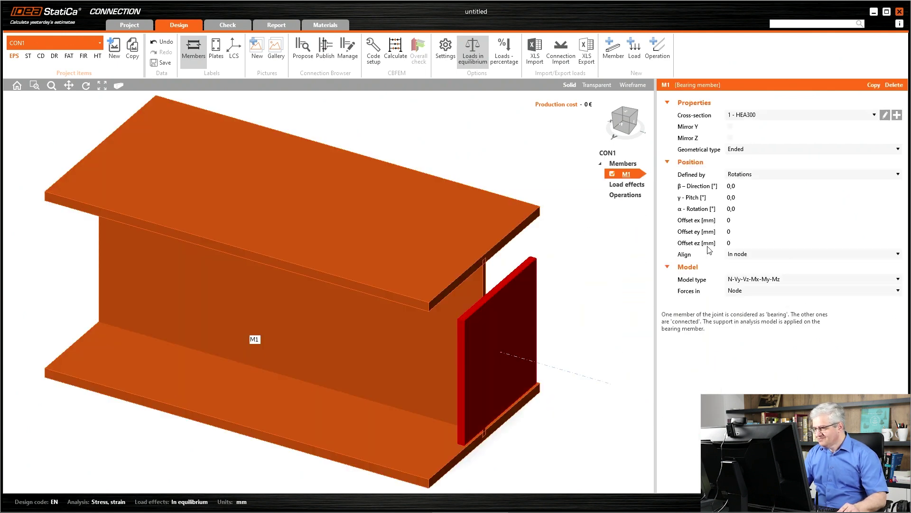
# - Set member M1's pitch to -90° to make it a column, and copy it as a horizontal beam with 0° pitch
pyautogui.click(731, 198)
pyautogui.write('-90')
pyautogui.press('Return')
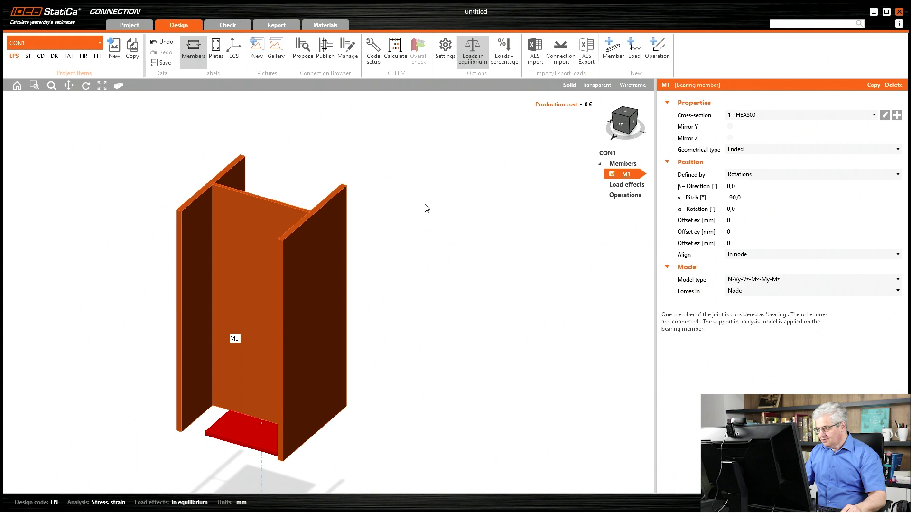
pyautogui.rightClick(626, 174)
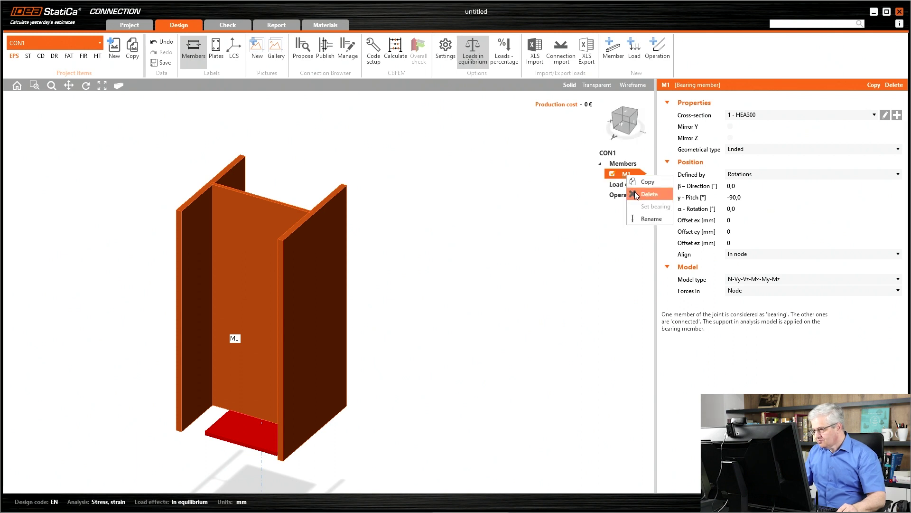
pyautogui.click(647, 182)
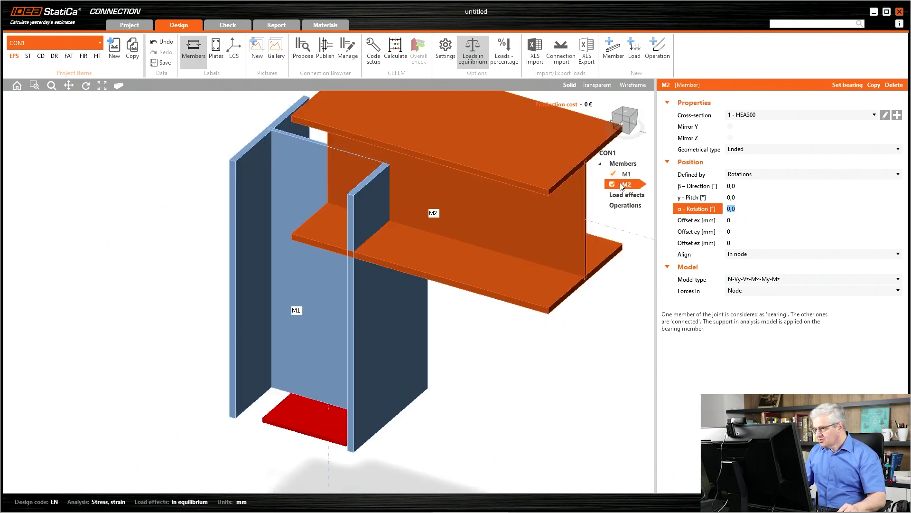
# - Copy the horizontal beam M2 and set the copy's direction to -180°
pyautogui.rightClick(629, 187)
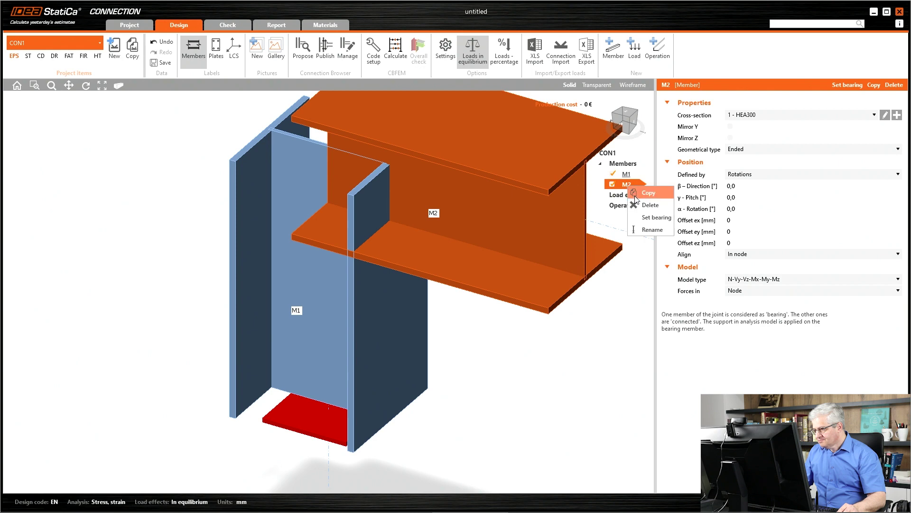
pyautogui.click(636, 192)
pyautogui.click(738, 188)
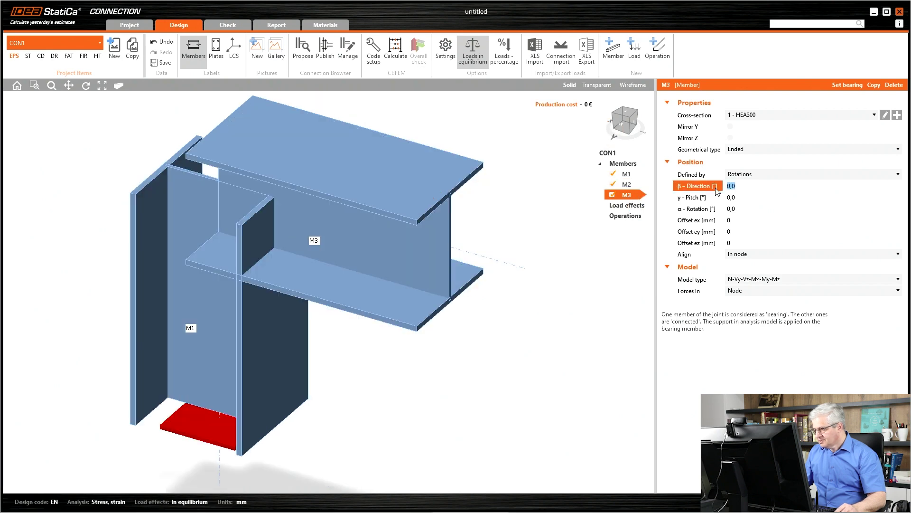
pyautogui.write('-180')
pyautogui.press('Return')
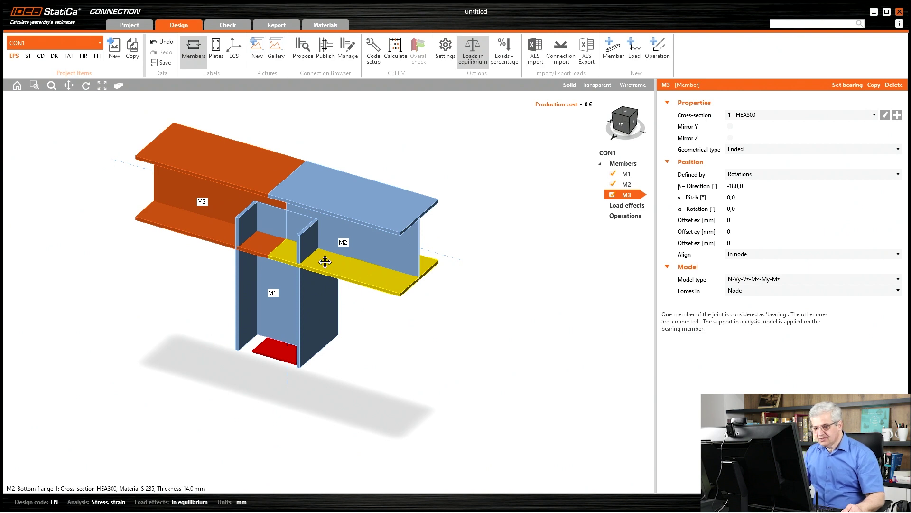
pyautogui.moveTo(335, 265); pyautogui.dragTo(345, 293, button='middle')
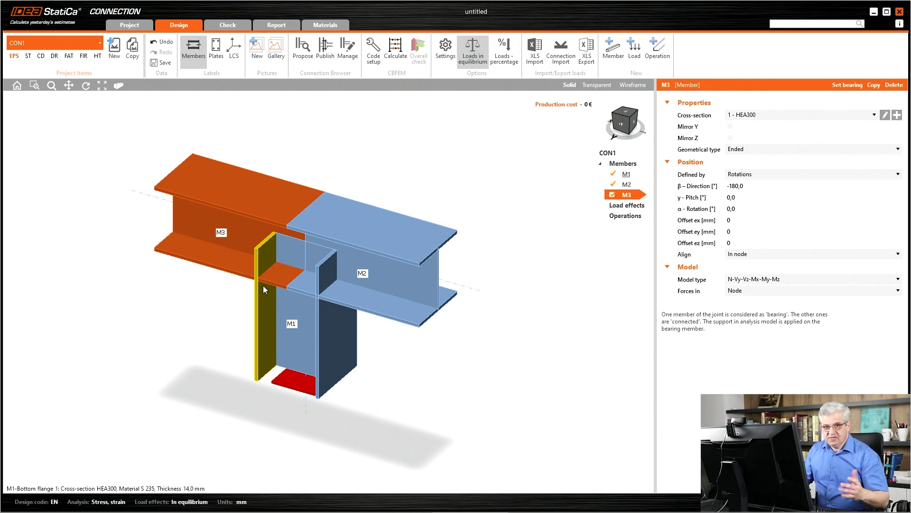
# - Add a load effect with a bending moment My of 10 kNm on each of beams M2 and M3
pyautogui.rightClick(621, 208)
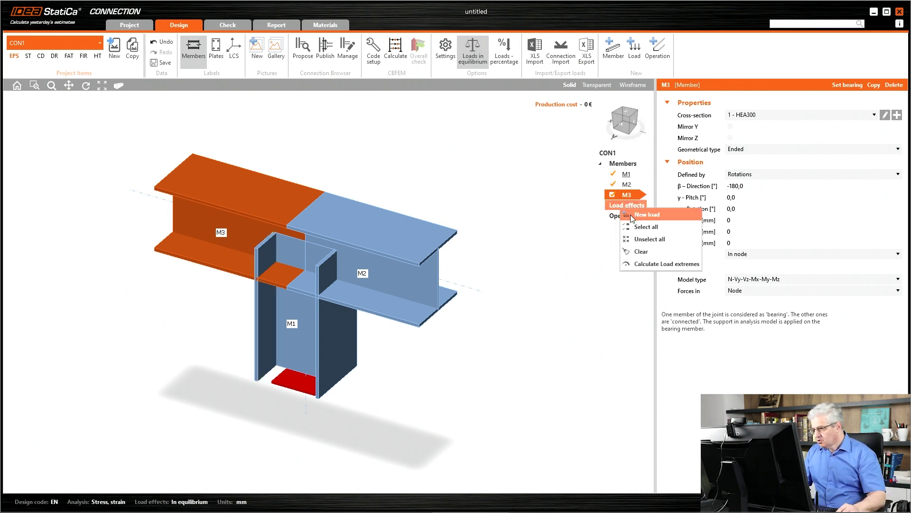
pyautogui.click(630, 214)
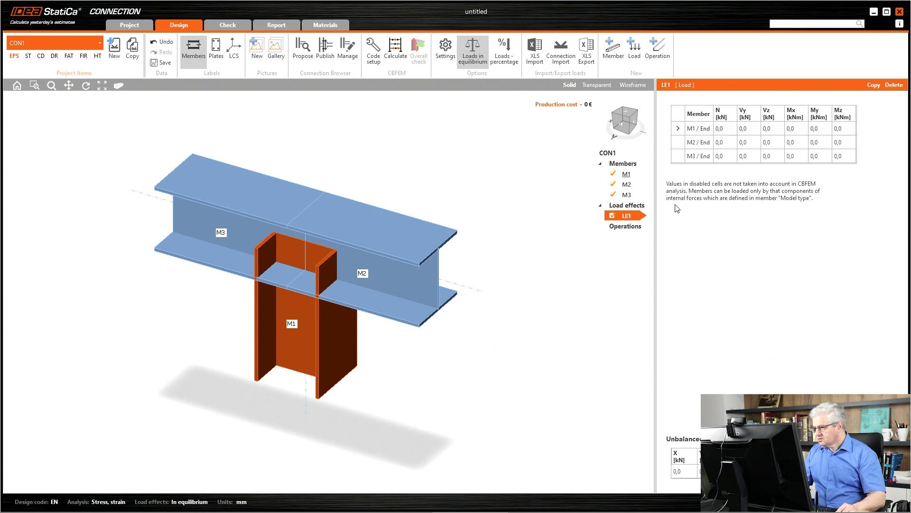
pyautogui.click(818, 142)
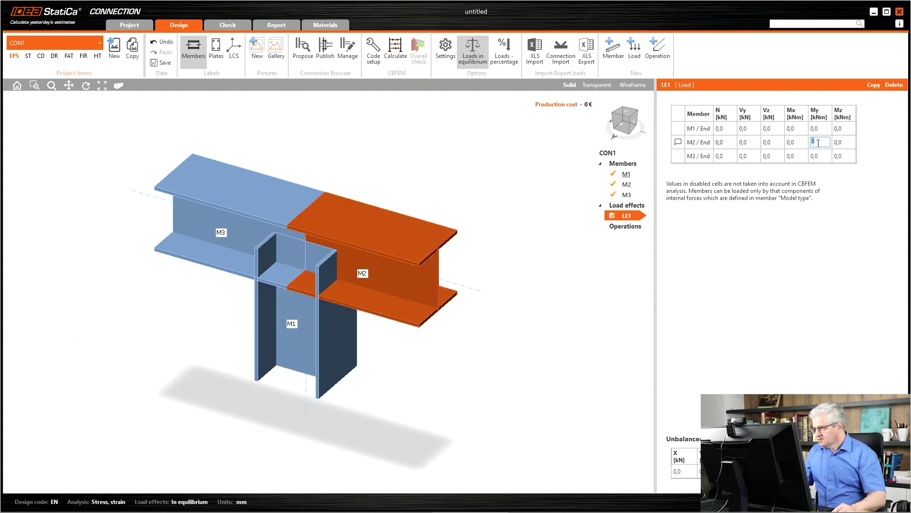
pyautogui.write('10')
pyautogui.click(816, 155)
pyautogui.write('10')
pyautogui.press('Tab')
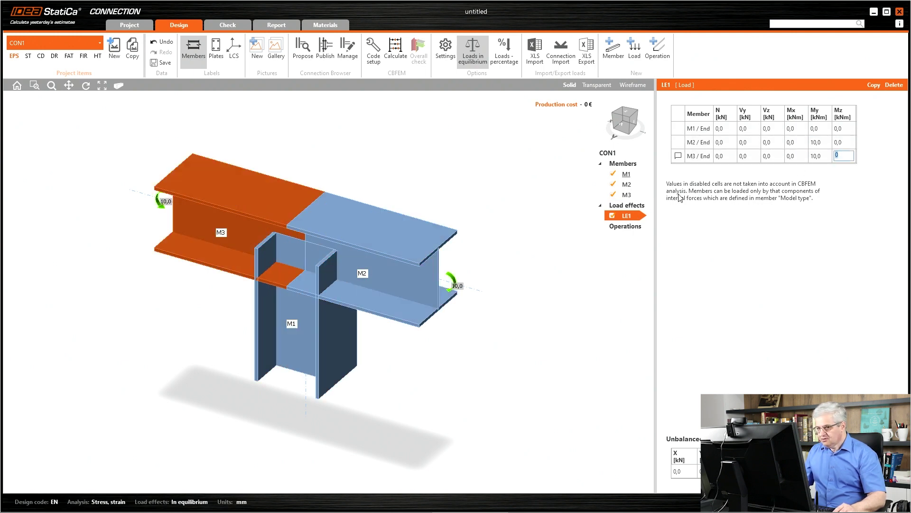
# - Add an end plate operation with M16 8.8 bolts between column M1 and beam M2
pyautogui.click(630, 228)
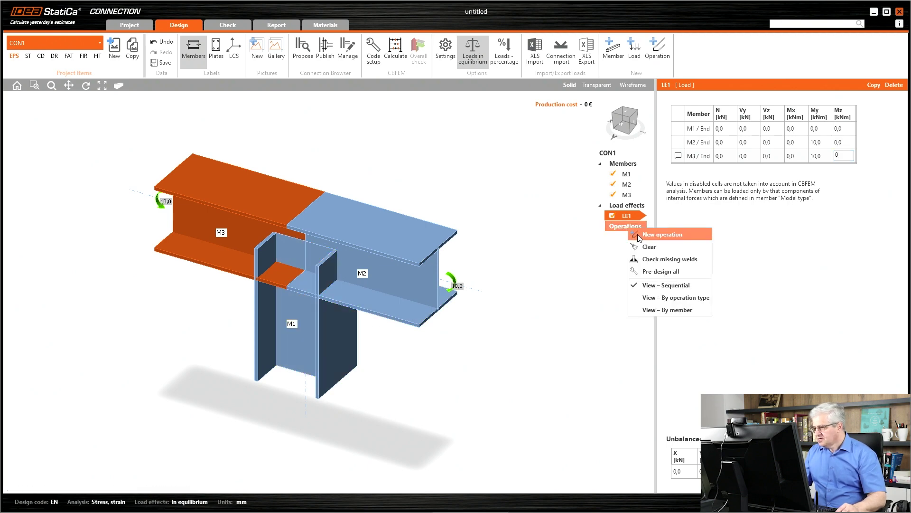
pyautogui.click(638, 234)
pyautogui.click(497, 252)
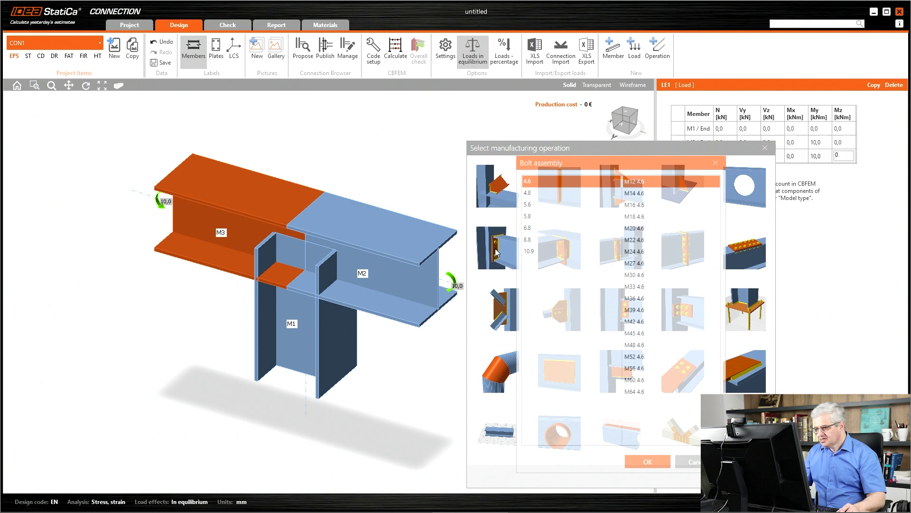
pyautogui.click(539, 239)
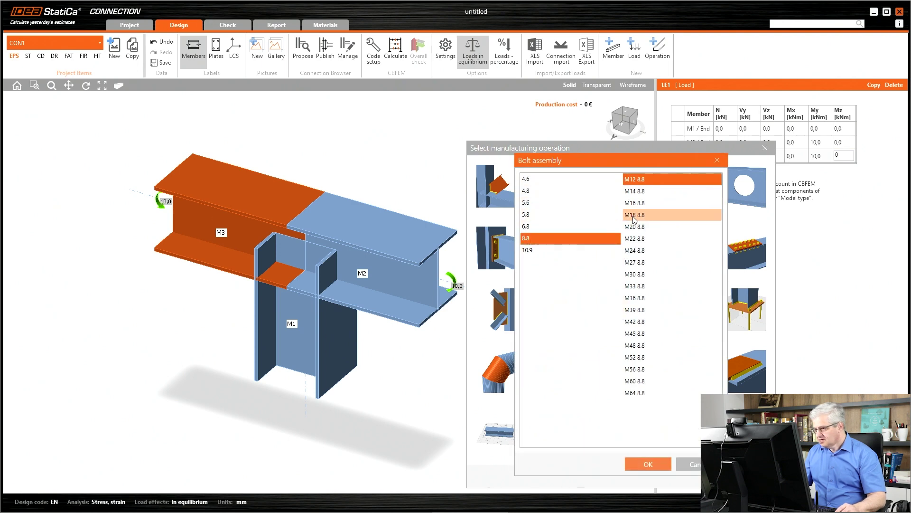
pyautogui.click(635, 203)
pyautogui.click(638, 459)
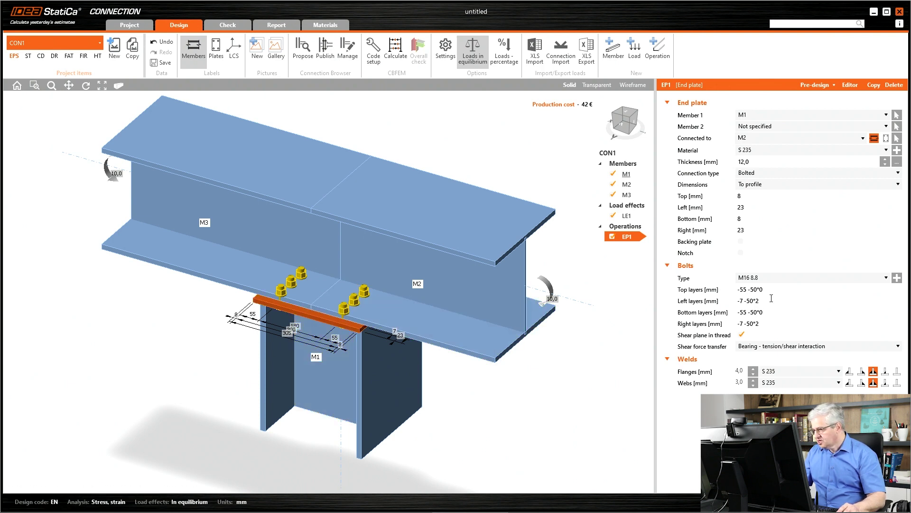
# - Set the end plate's top and bottom extensions to 100 mm and its left and right extensions to 0 mm
pyautogui.moveTo(772, 290); pyautogui.dragTo(738, 292)
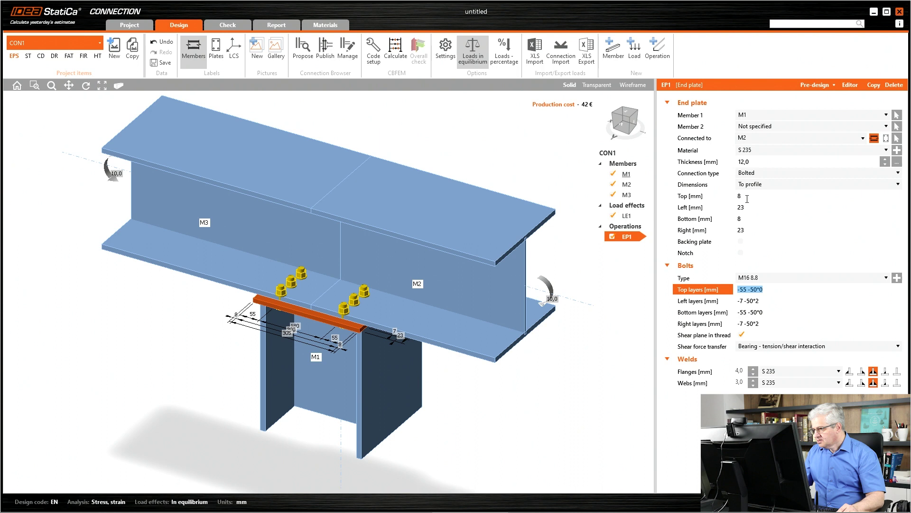
pyautogui.moveTo(748, 199); pyautogui.dragTo(735, 221)
pyautogui.write('100')
pyautogui.press('Tab')
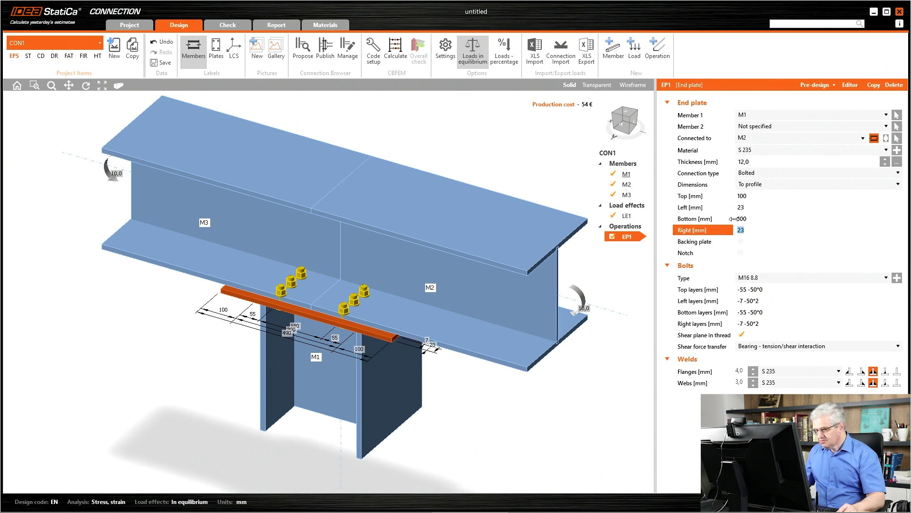
pyautogui.click(752, 207)
pyautogui.write('0')
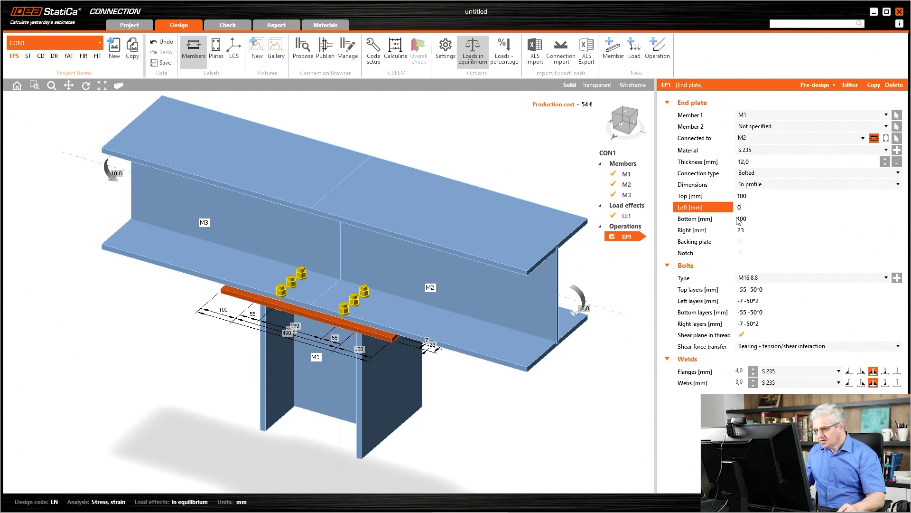
pyautogui.click(750, 221)
pyautogui.click(750, 227)
pyautogui.write('0')
pyautogui.press('Tab')
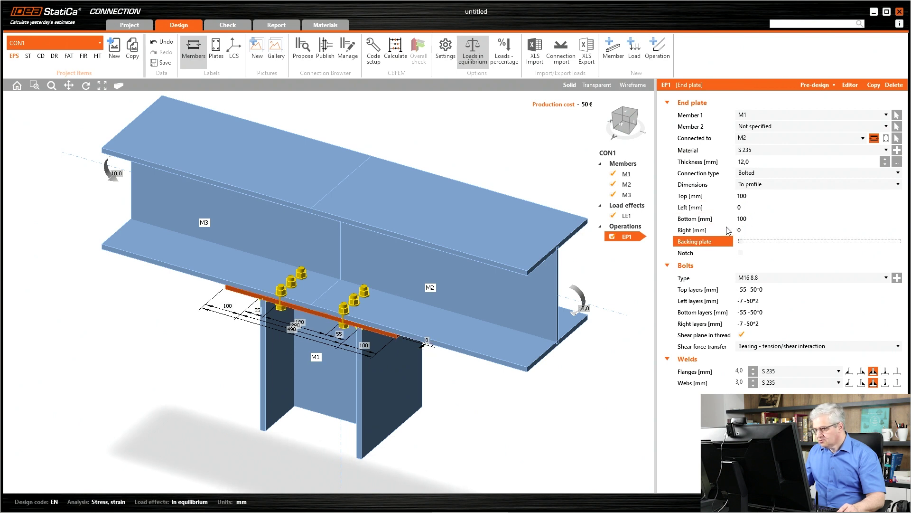
# - Set the end plate's thickness to 20 mm
pyautogui.click(754, 160)
pyautogui.write('20')
pyautogui.press('Tab')
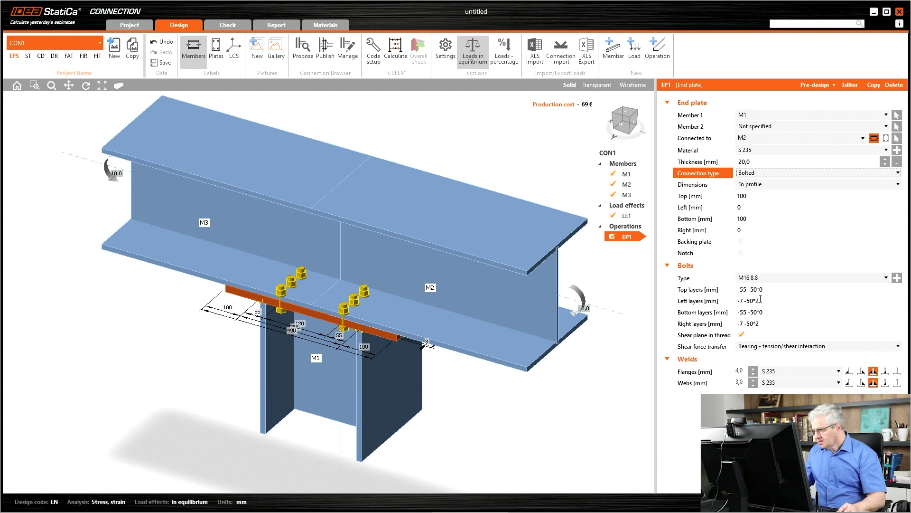
# - Set both the left and right bolt layers of the end plate to -50 mm
pyautogui.moveTo(761, 301); pyautogui.dragTo(733, 300)
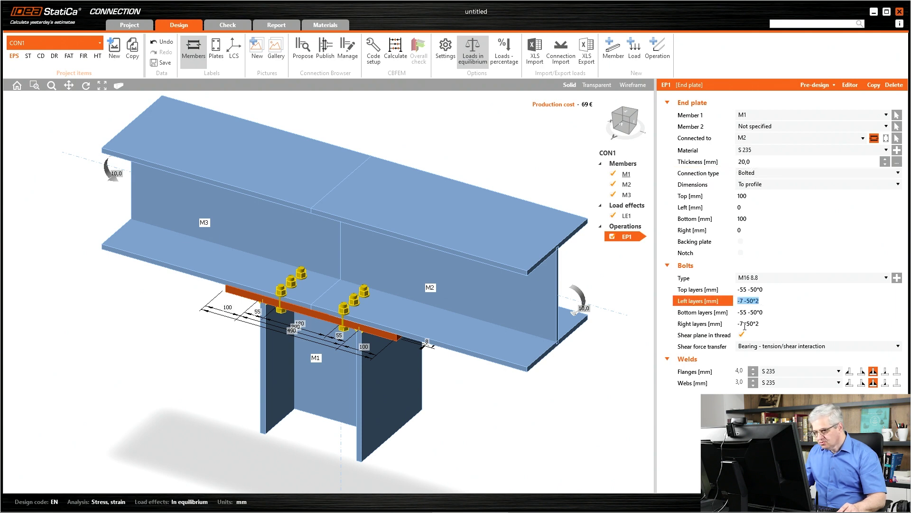
pyautogui.write('-50')
pyautogui.press('Tab')
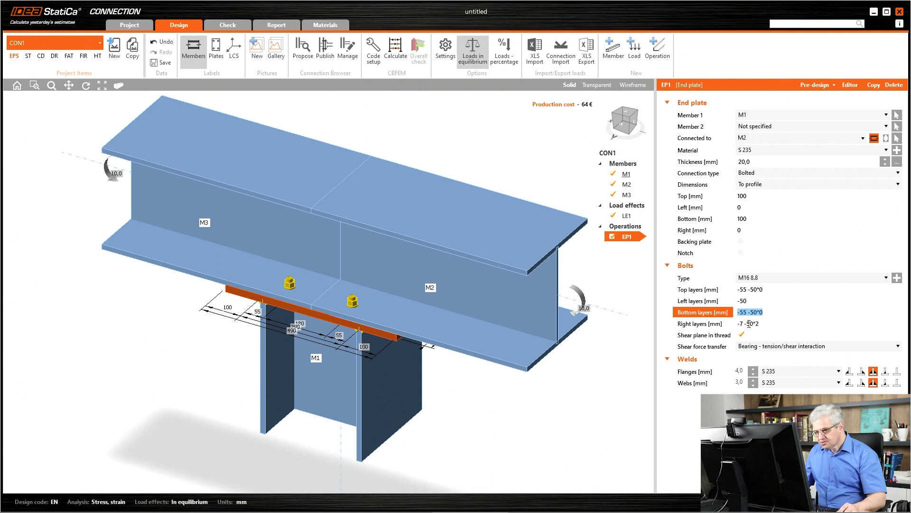
pyautogui.press('Tab')
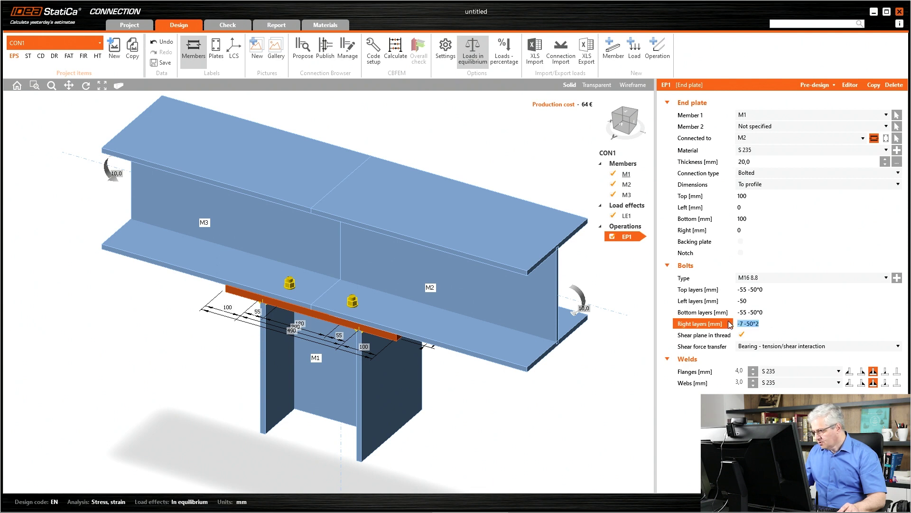
pyautogui.write('-50')
pyautogui.press('Tab')
# - Set the end plate's top bolt layers to 50 mm
pyautogui.moveTo(771, 291); pyautogui.dragTo(735, 294)
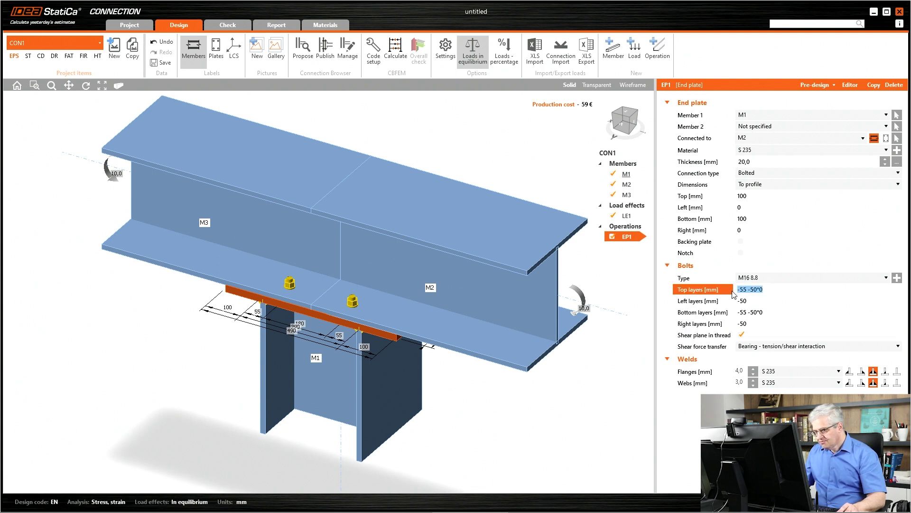
pyautogui.write('50')
pyautogui.press('Tab')
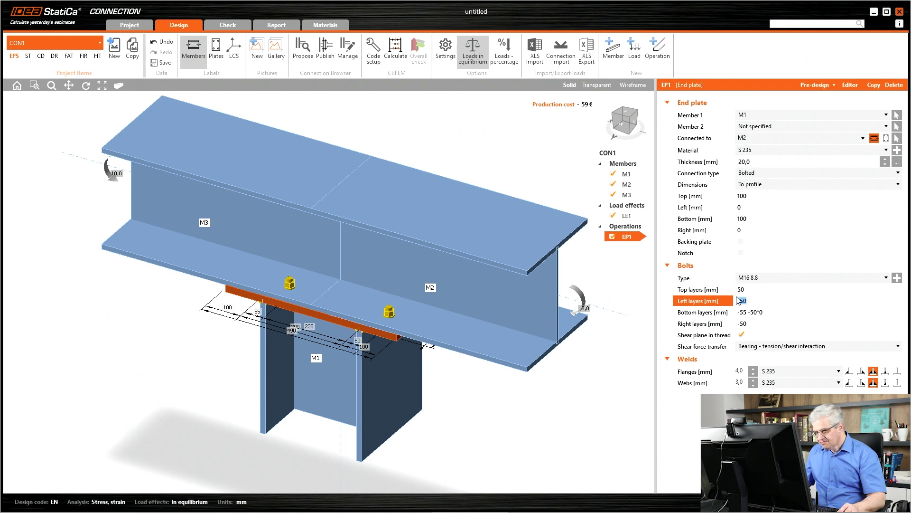
# - Set the end plate's top bolt layers to 50 -120 mm
pyautogui.click(625, 124)
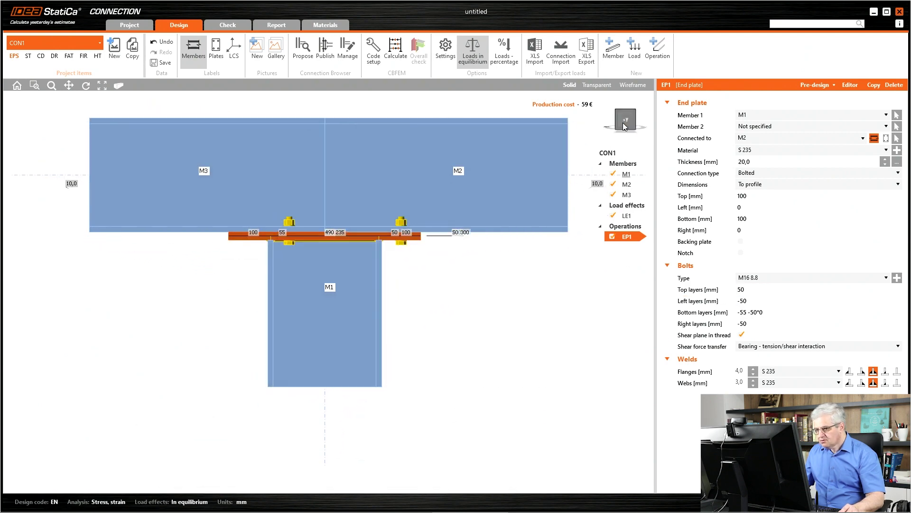
pyautogui.click(757, 304)
pyautogui.click(756, 291)
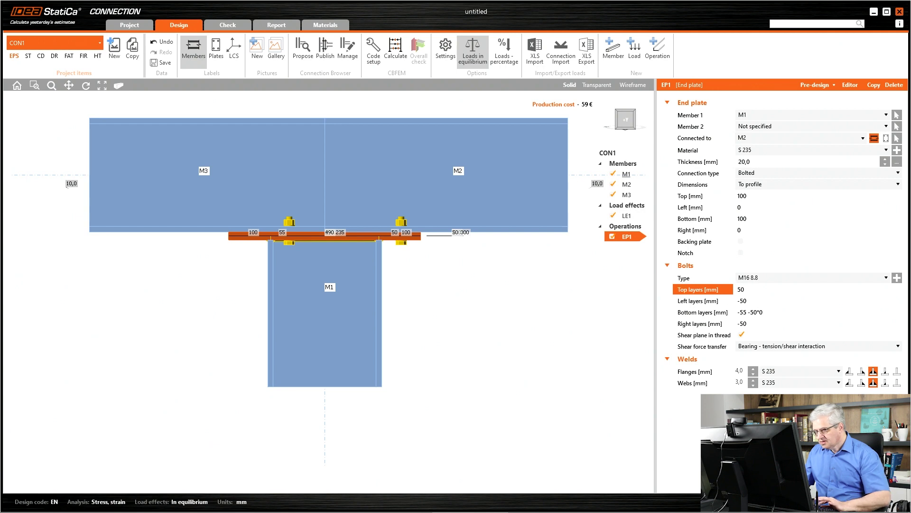
pyautogui.press('Tab')
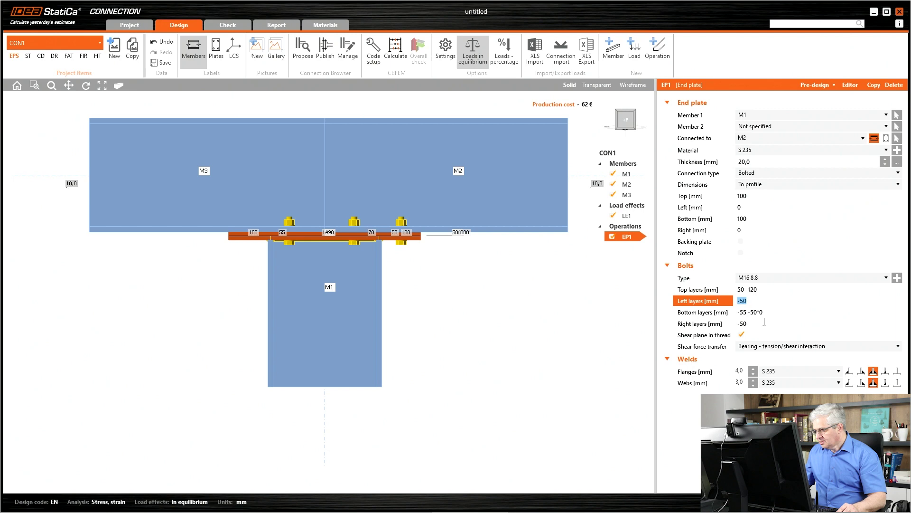
# - Set the end plate's bottom bolt layers to 50 -120 mm
pyautogui.press('Tab')
pyautogui.write('50 -')
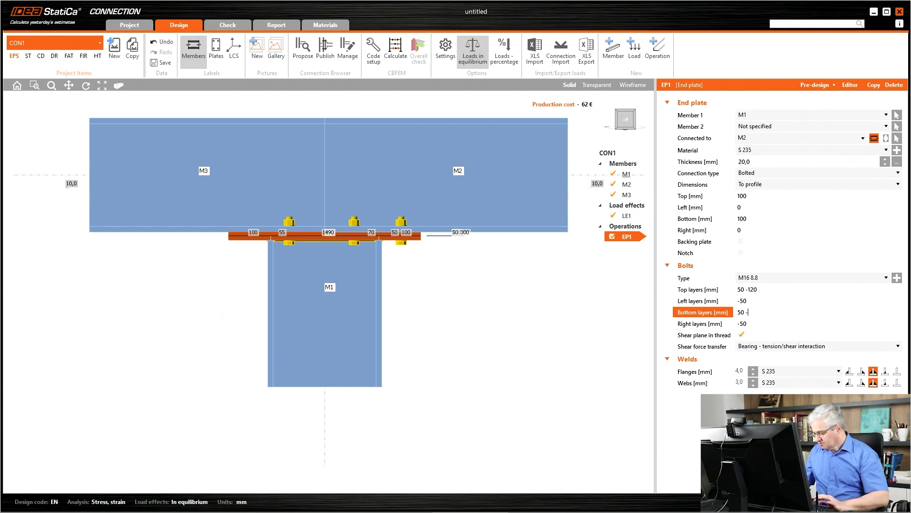
pyautogui.write('120')
pyautogui.press('Tab')
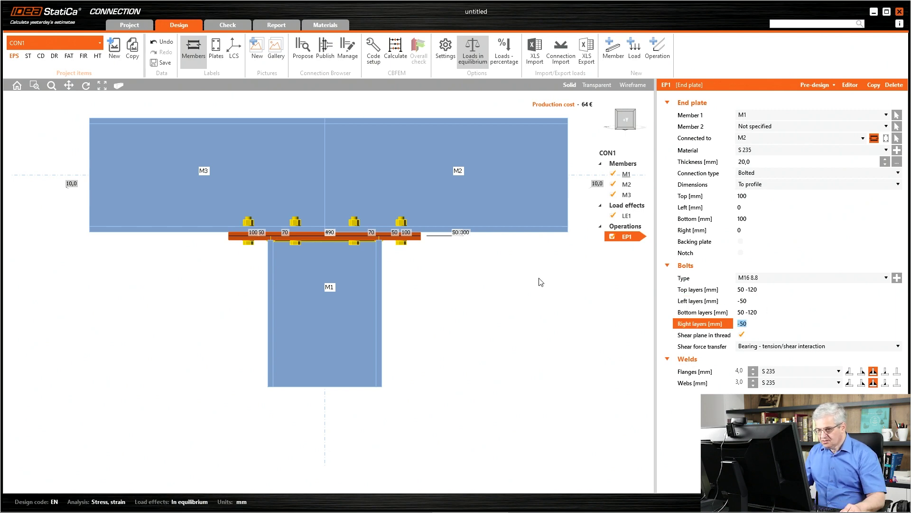
# - Run the calculation of the joint with the current end plate bolts
pyautogui.moveTo(540, 282); pyautogui.dragTo(116, 326, button='right')
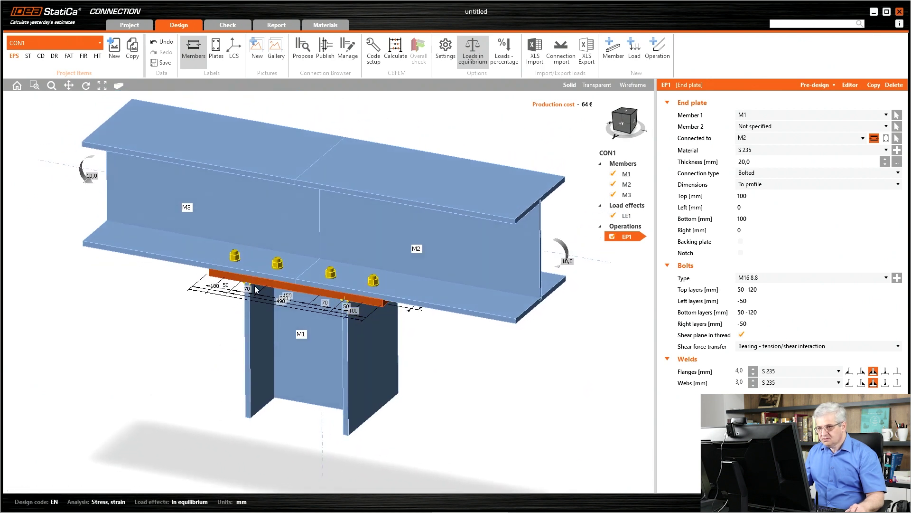
pyautogui.click(395, 60)
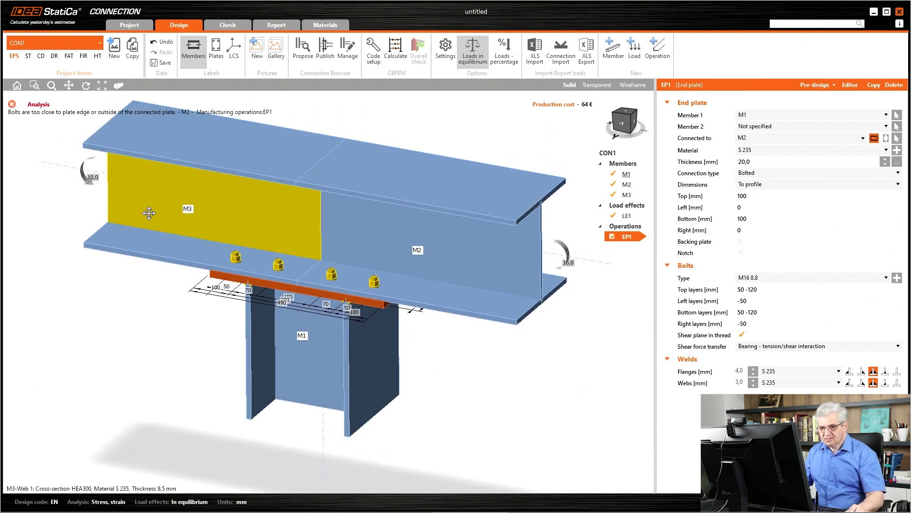
pyautogui.moveTo(199, 209); pyautogui.dragTo(244, 254, button='middle')
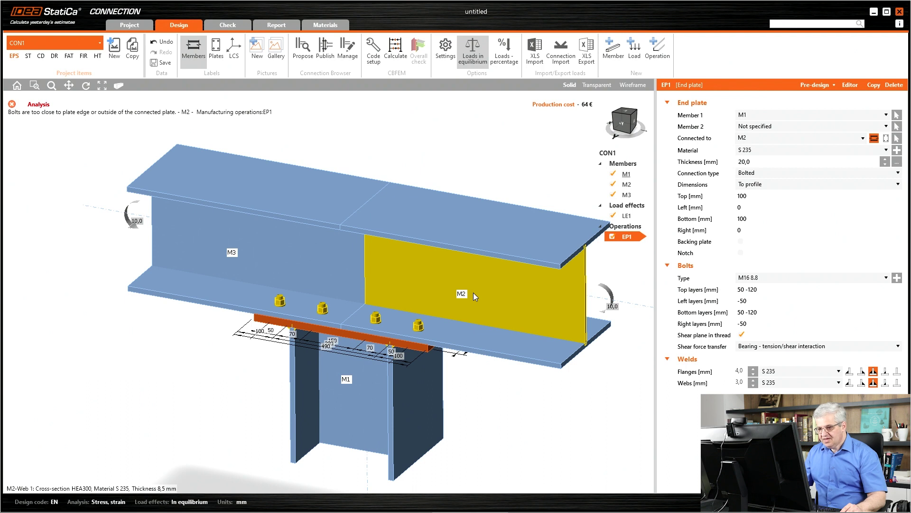
pyautogui.moveTo(352, 365)
pyautogui.mouseDown()
pyautogui.moveTo(369, 384)
pyautogui.moveTo(334, 396)
pyautogui.moveTo(326, 379)
pyautogui.moveTo(354, 363)
pyautogui.mouseUp()
pyautogui.moveTo(211, 236)
pyautogui.mouseDown()
pyautogui.moveTo(244, 238)
pyautogui.moveTo(194, 245)
pyautogui.mouseUp()
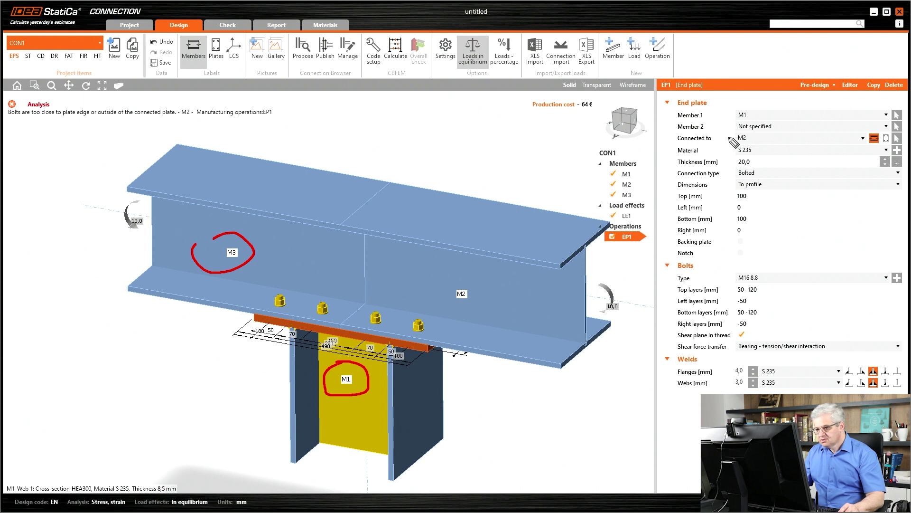
pyautogui.press('e')
pyautogui.moveTo(338, 366)
pyautogui.mouseDown()
pyautogui.moveTo(323, 390)
pyautogui.moveTo(338, 367)
pyautogui.mouseUp()
pyautogui.moveTo(449, 281); pyautogui.dragTo(441, 287)
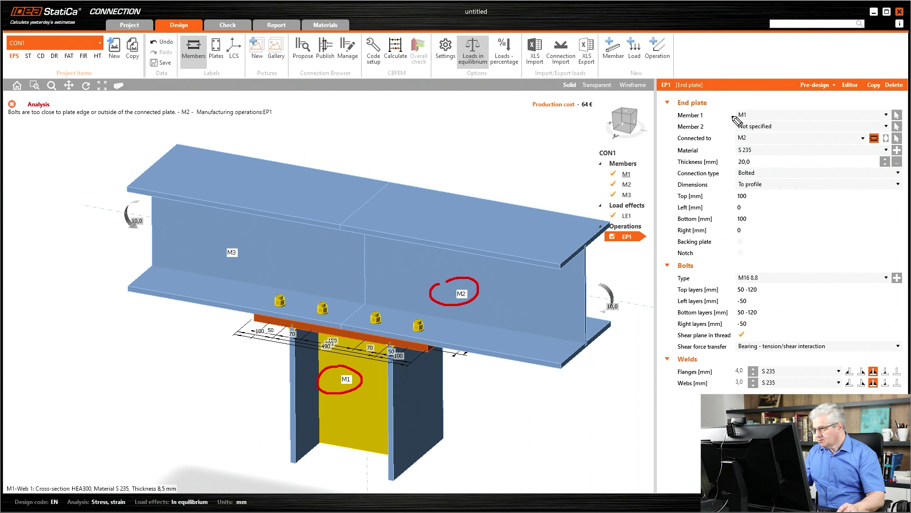
pyautogui.moveTo(727, 117)
pyautogui.mouseDown()
pyautogui.moveTo(734, 114)
pyautogui.moveTo(732, 136)
pyautogui.mouseUp()
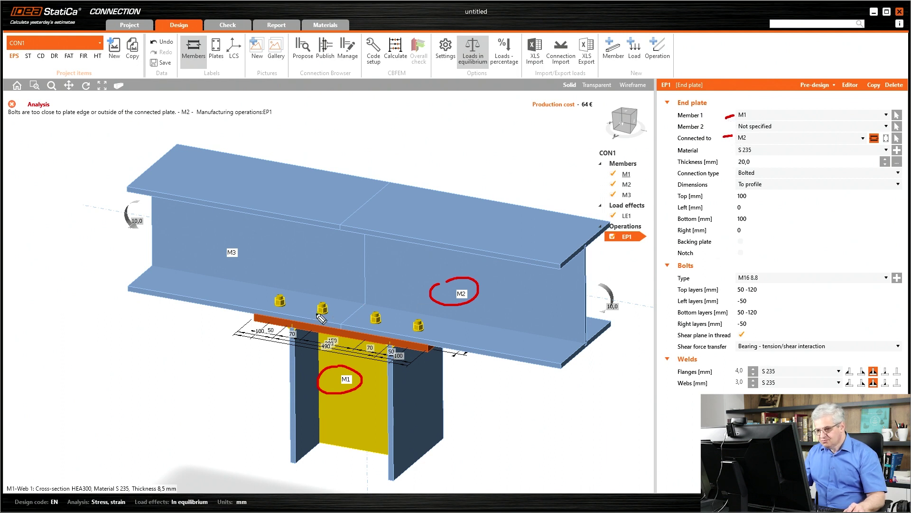
pyautogui.moveTo(275, 307); pyautogui.dragTo(321, 314)
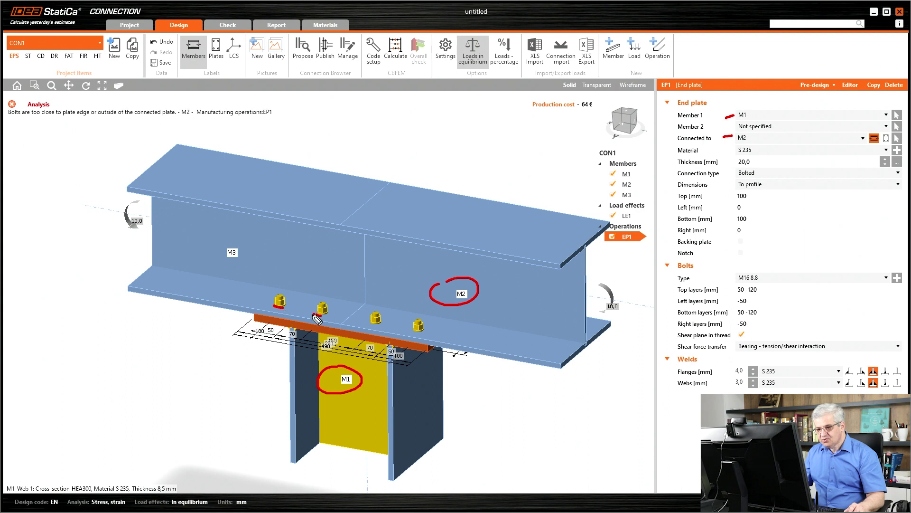
pyautogui.moveTo(396, 188)
pyautogui.mouseDown()
pyautogui.moveTo(345, 226)
pyautogui.moveTo(365, 311)
pyautogui.moveTo(350, 326)
pyautogui.moveTo(334, 311)
pyautogui.moveTo(340, 315)
pyautogui.mouseUp()
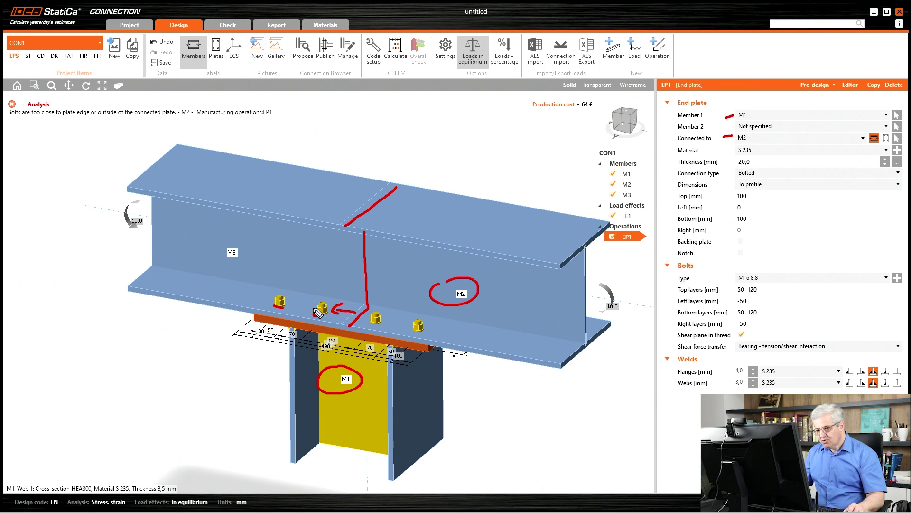
pyautogui.press('Escape')
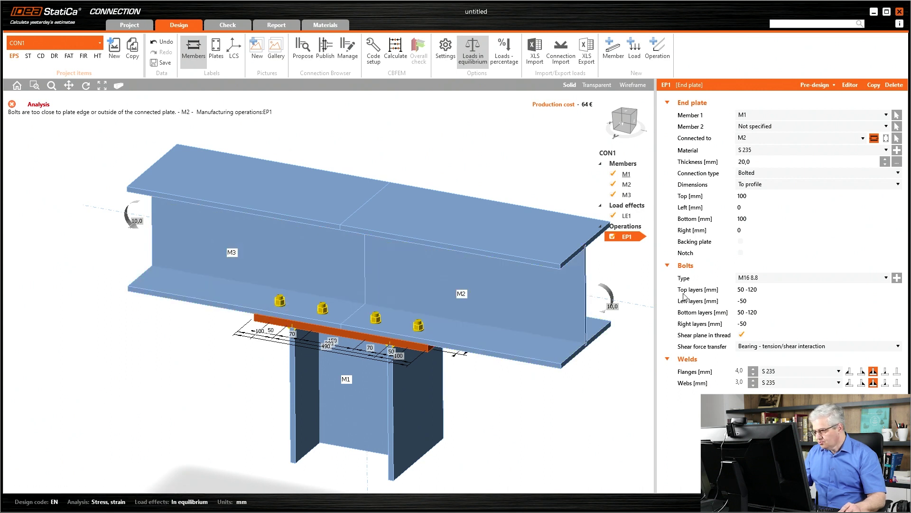
# - Remove the end plate's bottom bolt layers, leaving that value empty
pyautogui.click(745, 312)
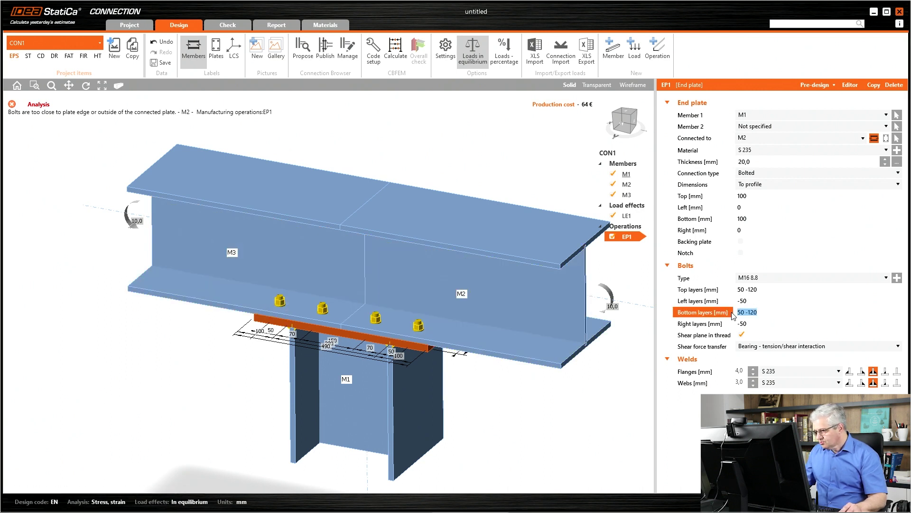
pyautogui.write('0')
pyautogui.press('Tab')
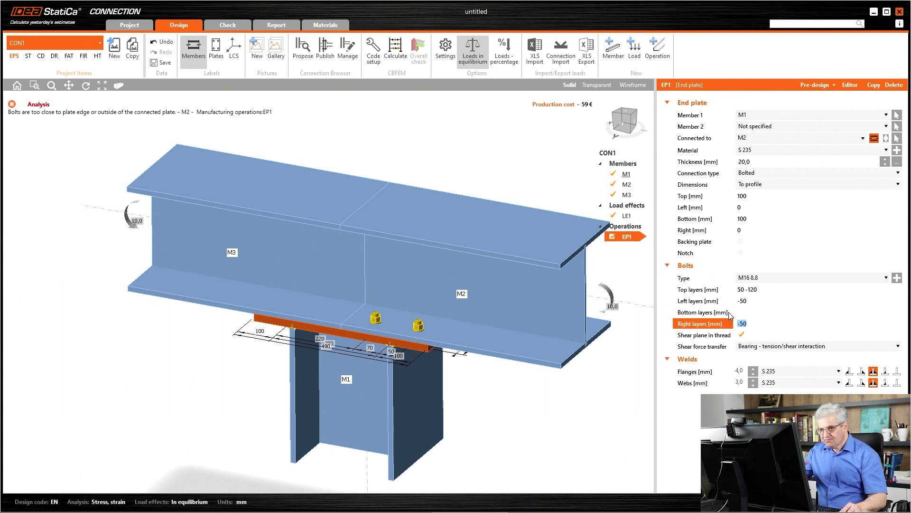
# - Add a Bolt/Anchor grid operation connecting EP1 to the bottom flange of M3
pyautogui.rightClick(632, 227)
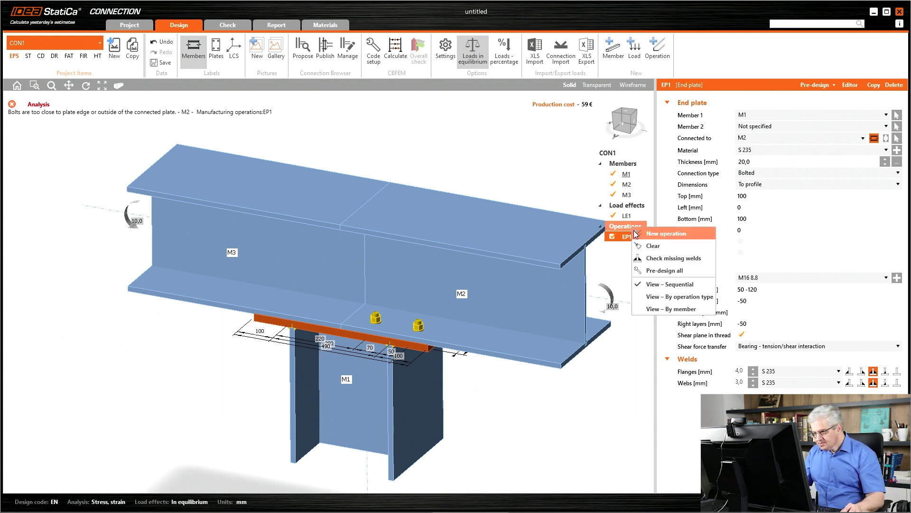
pyautogui.click(643, 234)
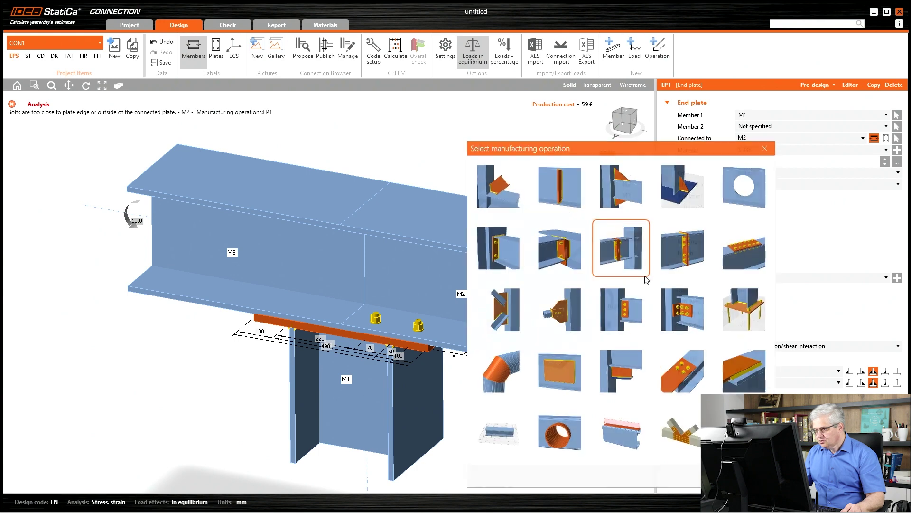
pyautogui.click(675, 383)
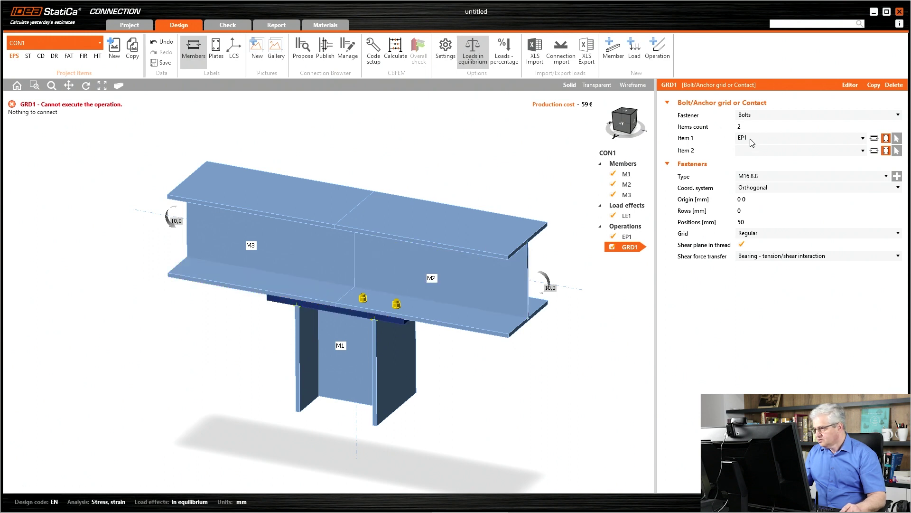
pyautogui.click(778, 151)
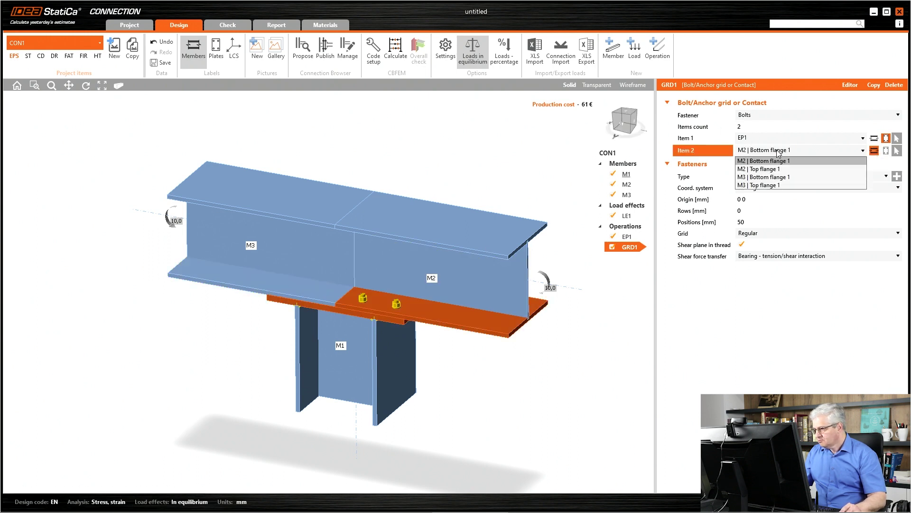
pyautogui.click(772, 177)
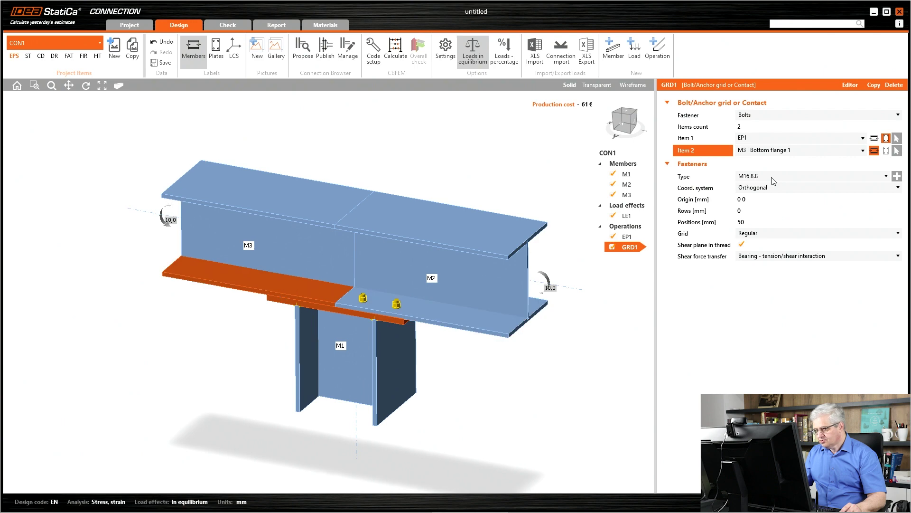
# - Set the bolt grid's positions to 0 mm and switch the model display to transparent
pyautogui.doubleClick(752, 222)
pyautogui.write('0')
pyautogui.press('Tab')
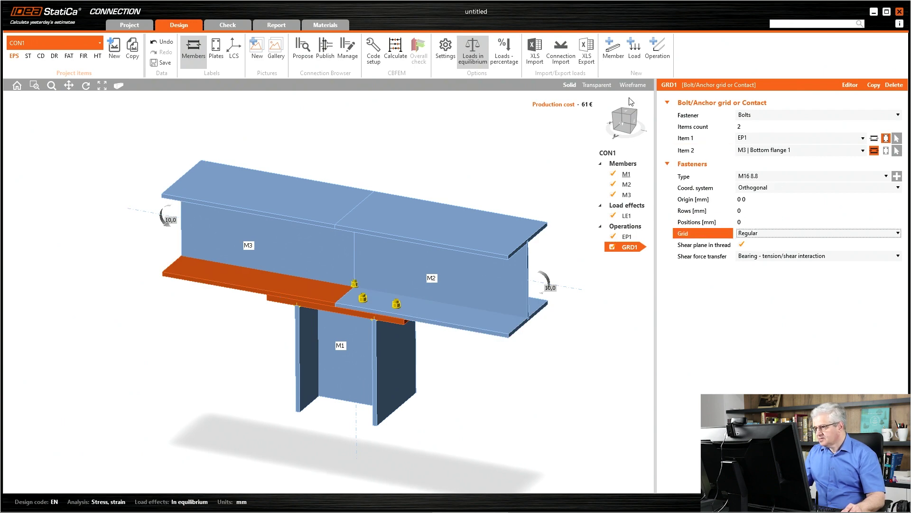
pyautogui.click(623, 111)
pyautogui.click(598, 85)
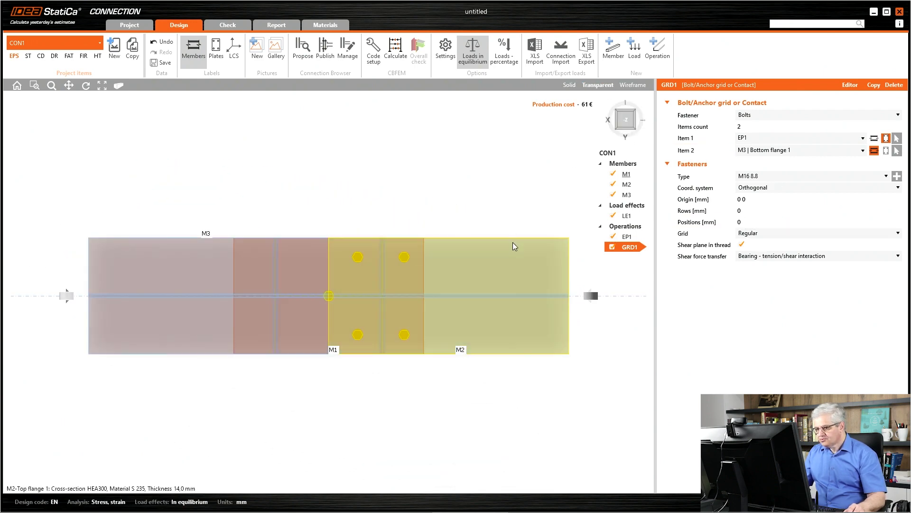
# - Try a single row at 80 mm for the bolt grid
pyautogui.click(723, 213)
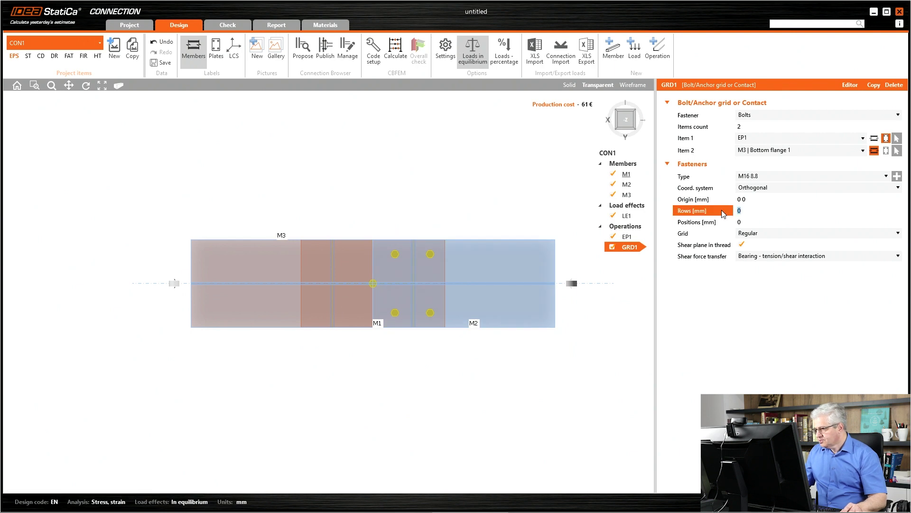
pyautogui.moveTo(731, 223)
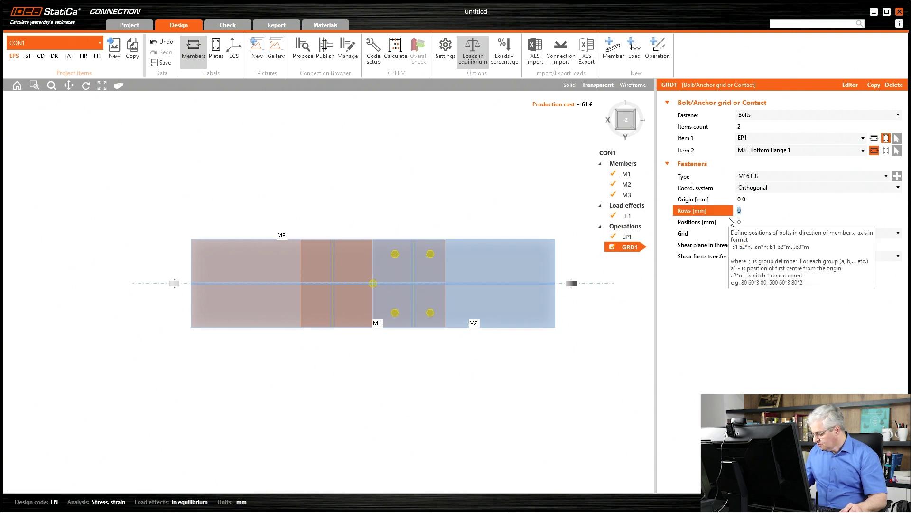
pyautogui.write('80')
pyautogui.press('Return')
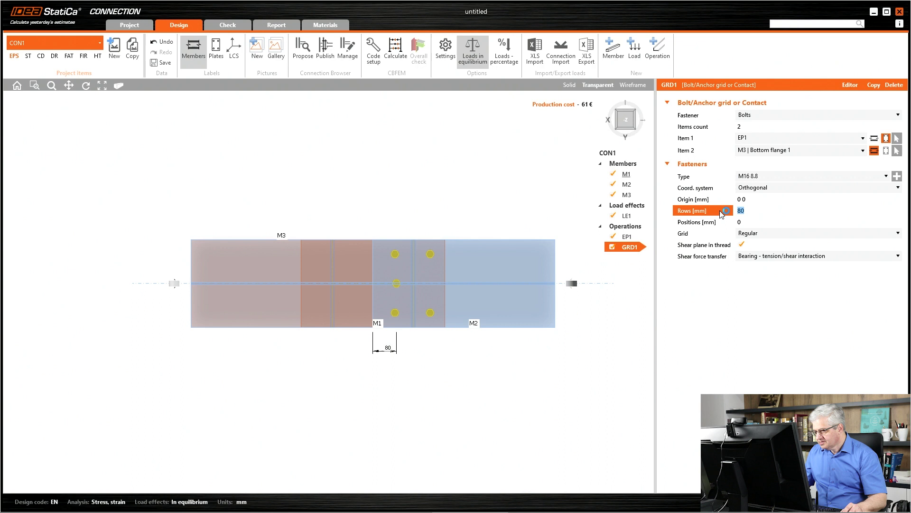
# - Set the bolt grid's rows to -75 -120 mm on the M3 side of the end plate
pyautogui.write('-75')
pyautogui.press('Tab')
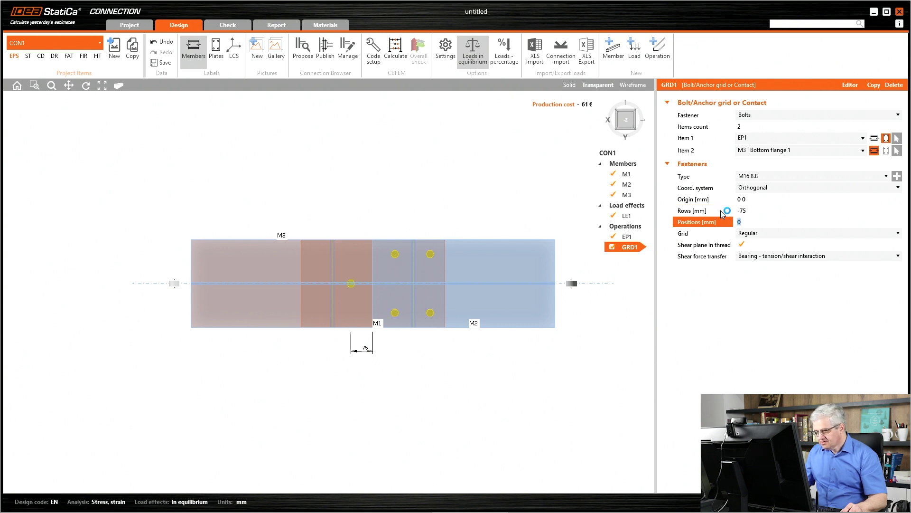
pyautogui.click(722, 212)
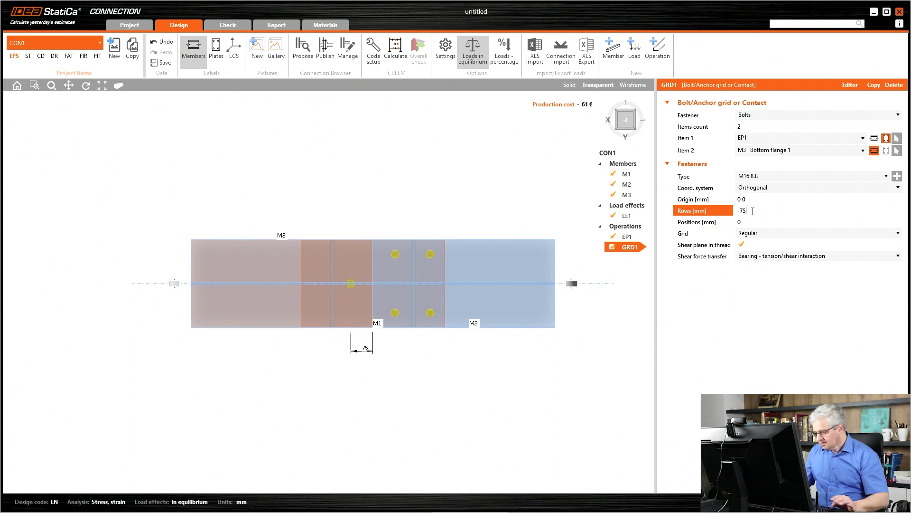
pyautogui.write('-120')
pyautogui.press('Tab')
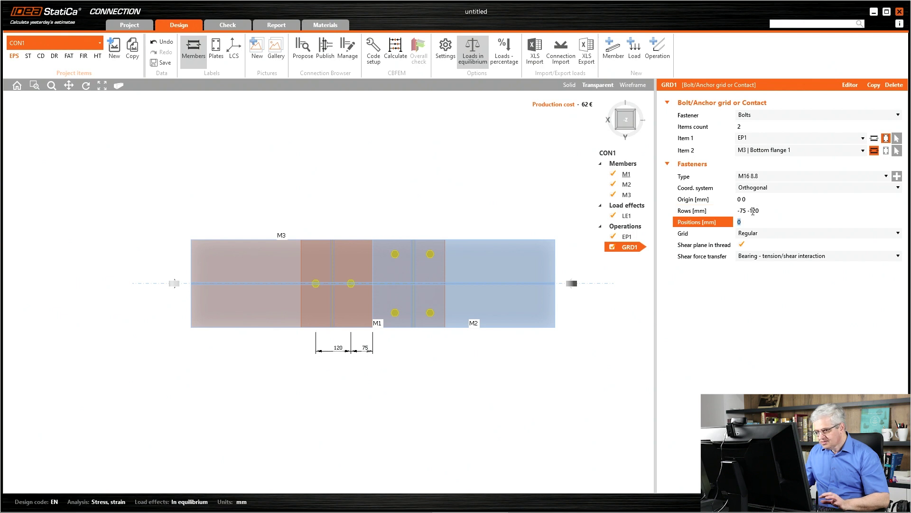
# - Try 80 mm and 90 mm as the bolt grid's positions across the flange
pyautogui.write('80')
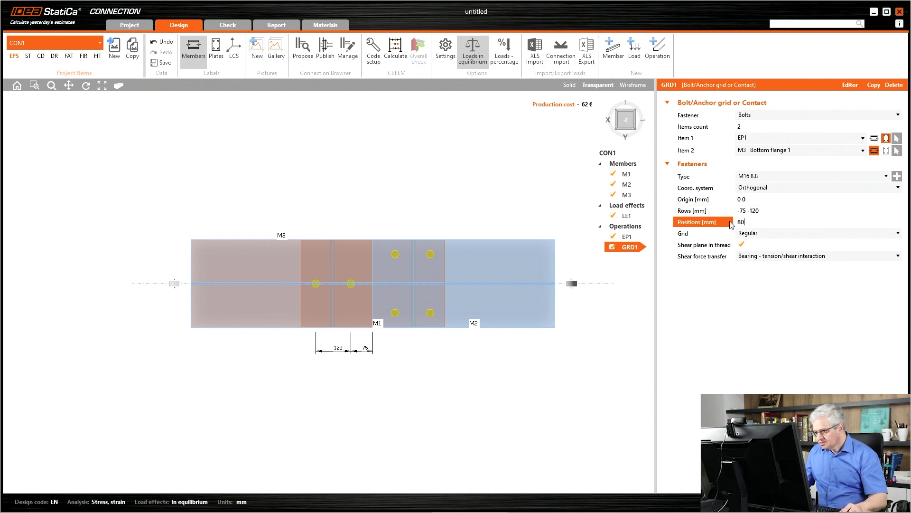
pyautogui.press('Tab')
pyautogui.hotkey('shift', 'Tab')
pyautogui.write('90')
pyautogui.press('Tab')
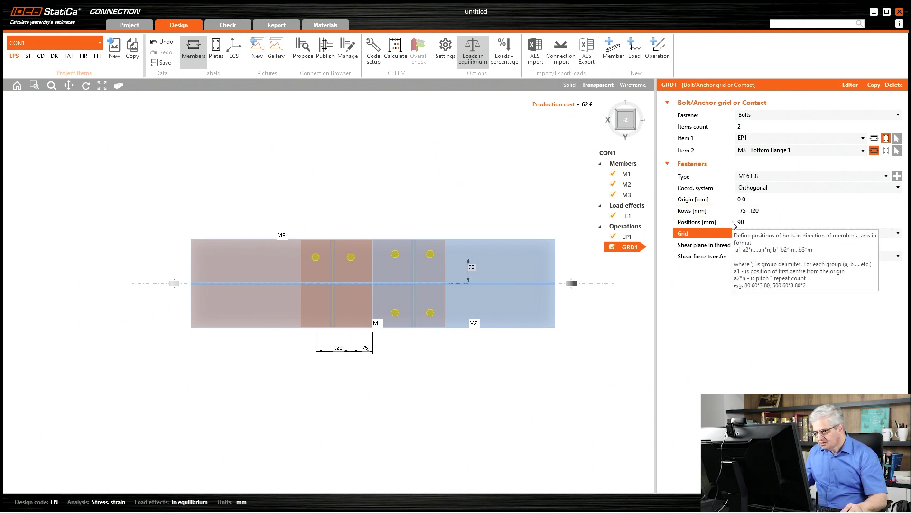
# - Set the bolt grid's positions to 100 -200 mm
pyautogui.hotkey('shift', 'Tab')
pyautogui.write('100')
pyautogui.press('Tab')
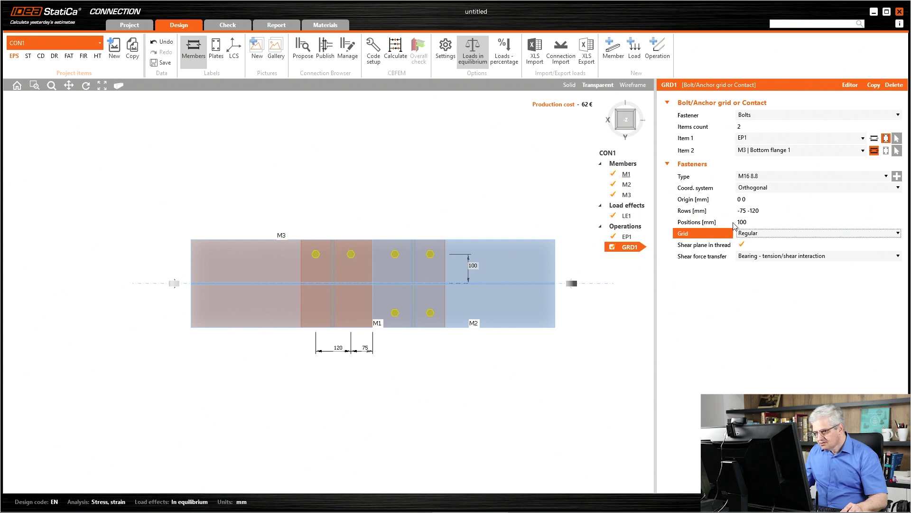
pyautogui.click(760, 224)
pyautogui.write('-200')
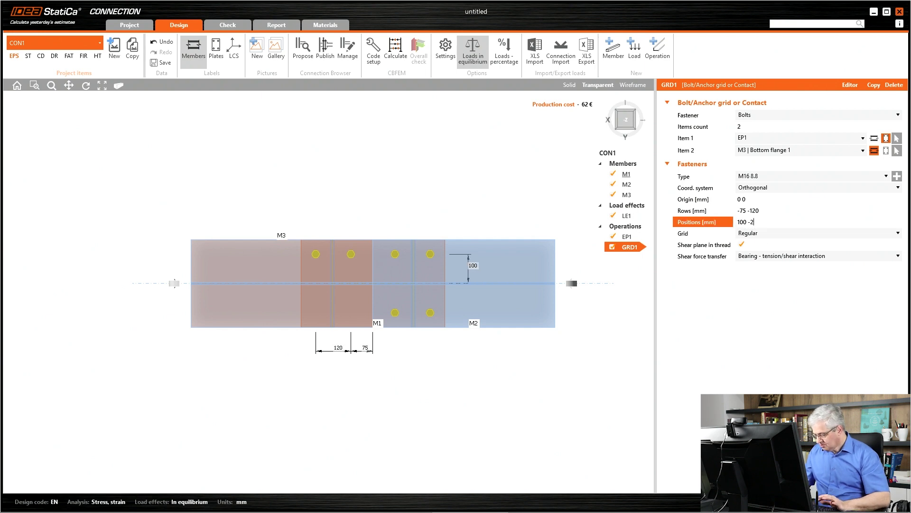
pyautogui.press('Tab')
# - Open the properties of the end plate operation EP1
pyautogui.click(309, 266)
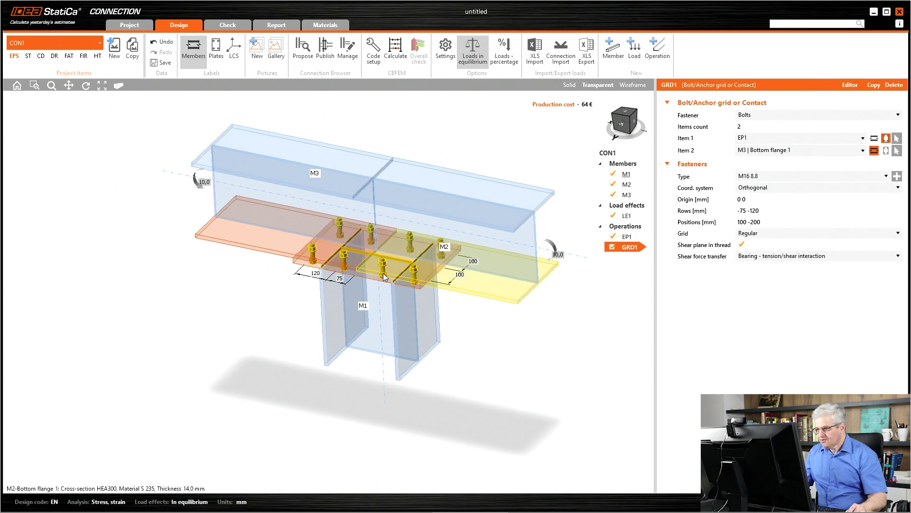
pyautogui.click(627, 237)
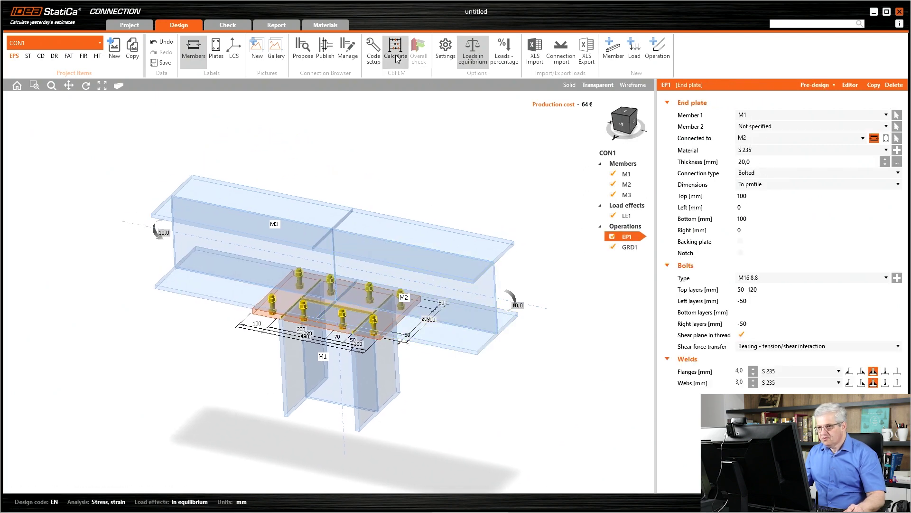
# - Calculate the joint with the end plate and bolt grid
pyautogui.click(395, 48)
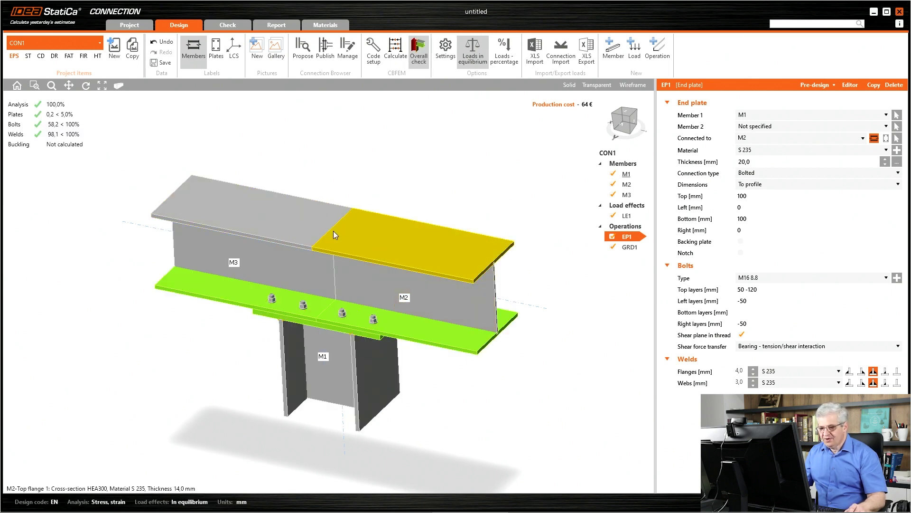
# - Add a splice plate operation on M2's top flange with M3 as the second member
pyautogui.rightClick(626, 227)
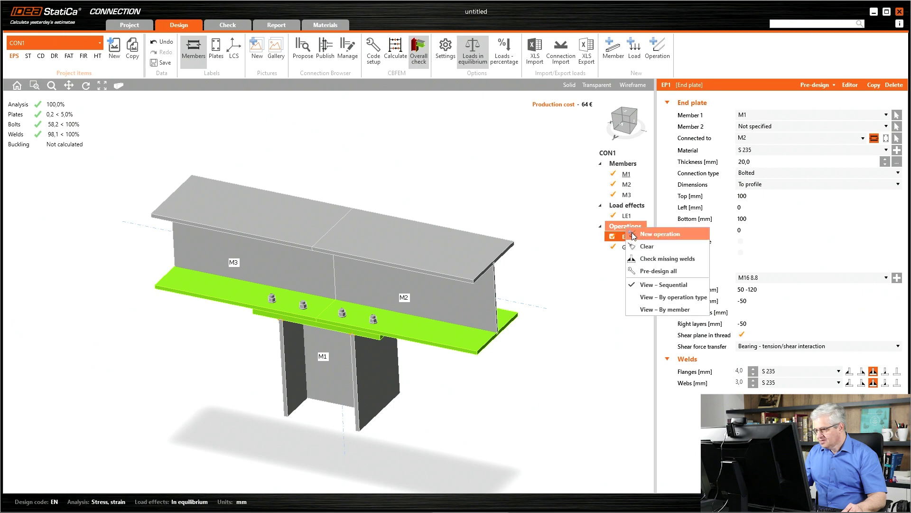
pyautogui.click(659, 233)
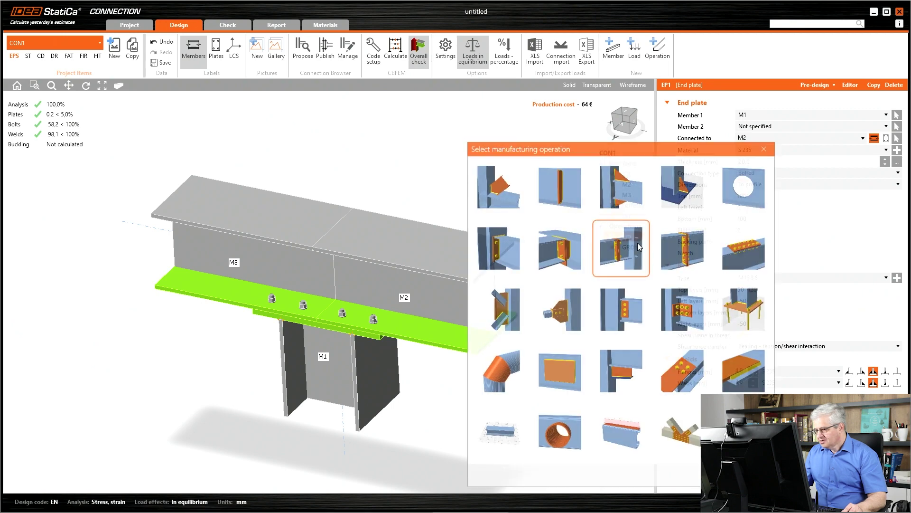
pyautogui.click(740, 257)
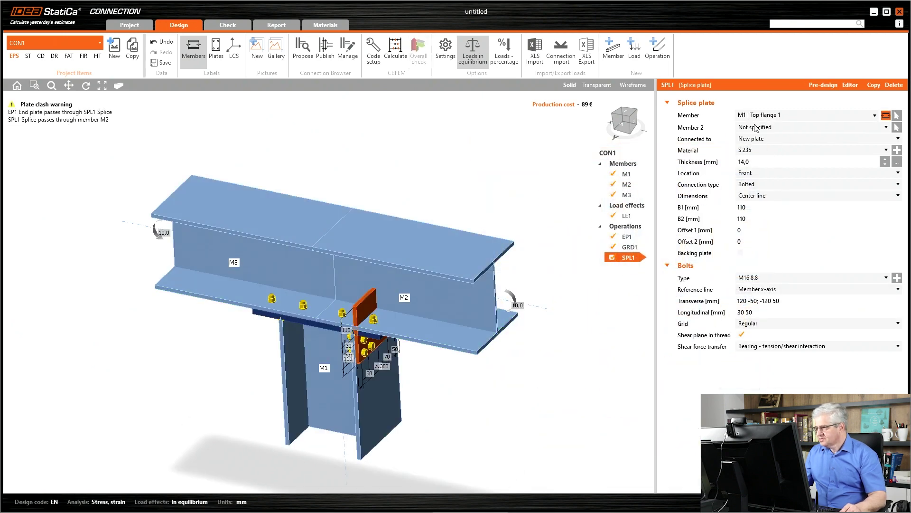
pyautogui.click(776, 118)
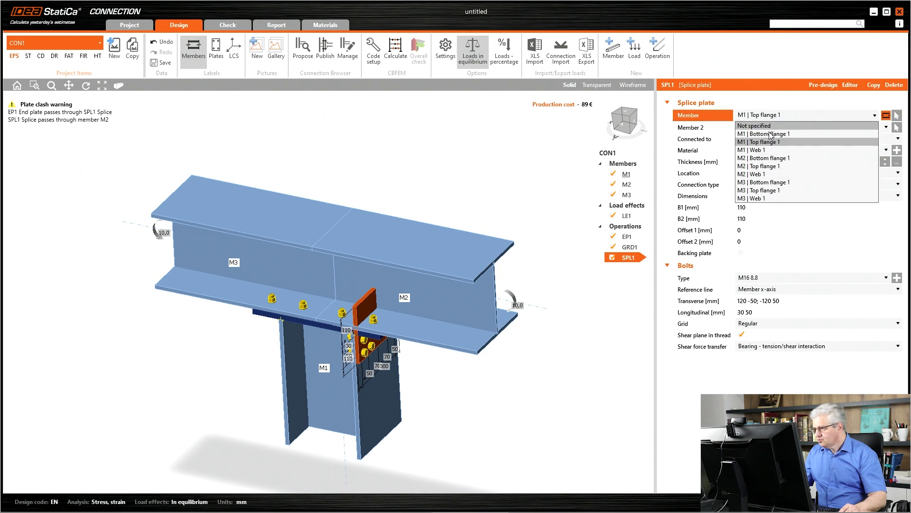
pyautogui.click(764, 166)
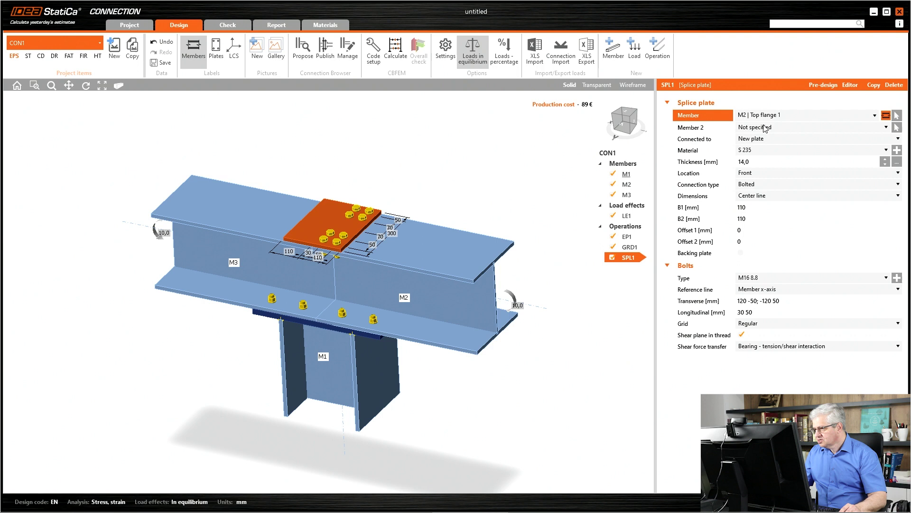
pyautogui.click(765, 127)
pyautogui.click(761, 152)
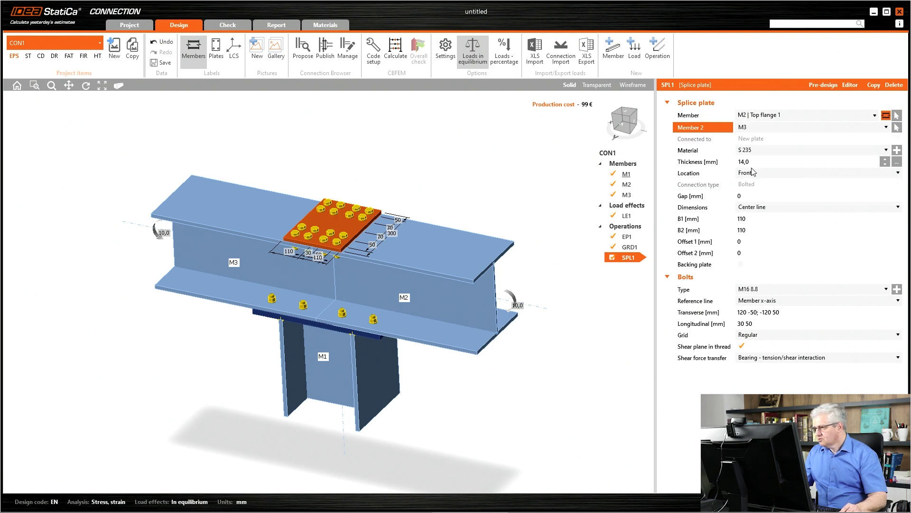
# - Set the longitudinal positions of the splice plate's bolts to 50*2 mm
pyautogui.moveTo(361, 228); pyautogui.dragTo(362, 257, button='right')
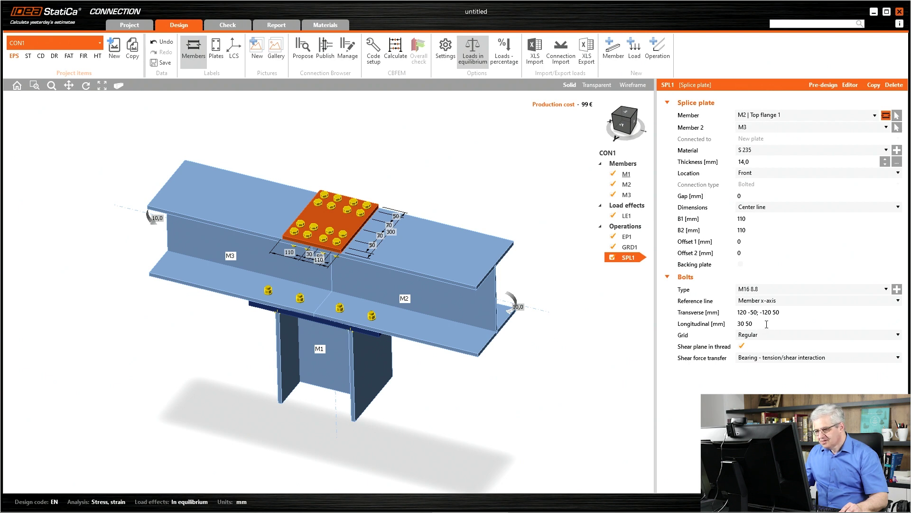
pyautogui.click(767, 324)
pyautogui.press('Home')
pyautogui.press('Delete')
pyautogui.press('Delete')
pyautogui.press('Delete')
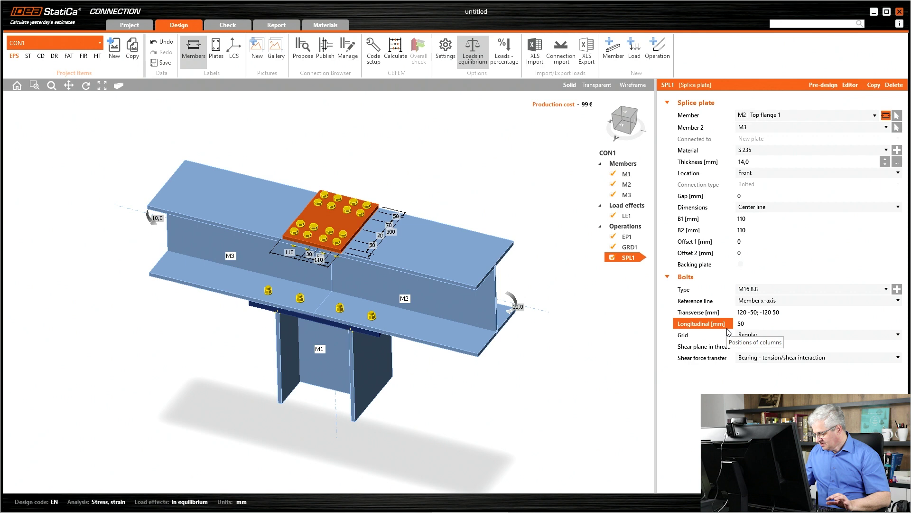
pyautogui.write('*2')
pyautogui.press('Tab')
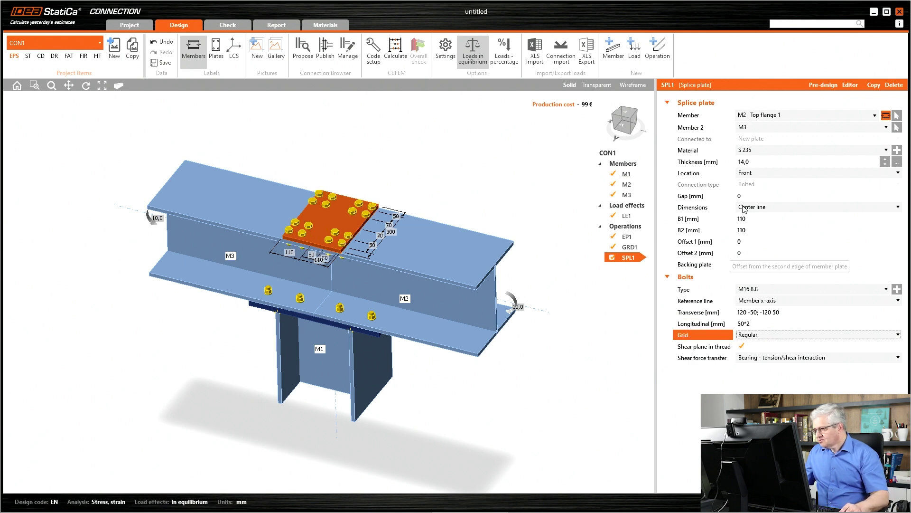
# - Set the splice plate's B1 and B2 dimensions to 150 mm each
pyautogui.click(751, 220)
pyautogui.write('150')
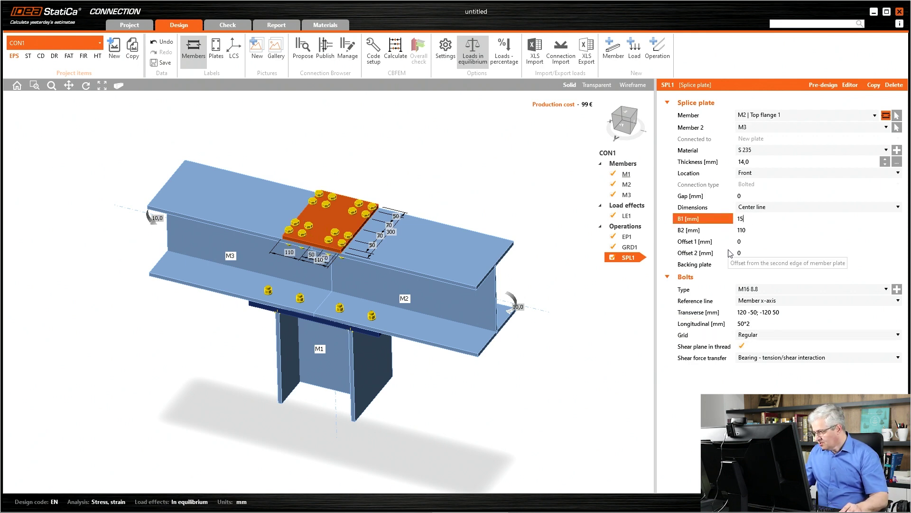
pyautogui.press('Tab')
pyautogui.write('150')
pyautogui.press('Tab')
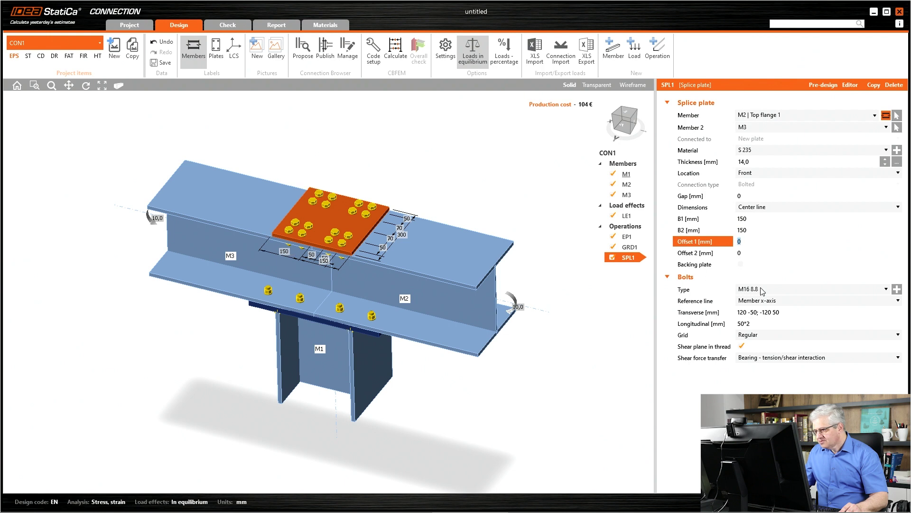
# - Try 0 mm as the transverse position of the splice plate's bolts
pyautogui.click(793, 312)
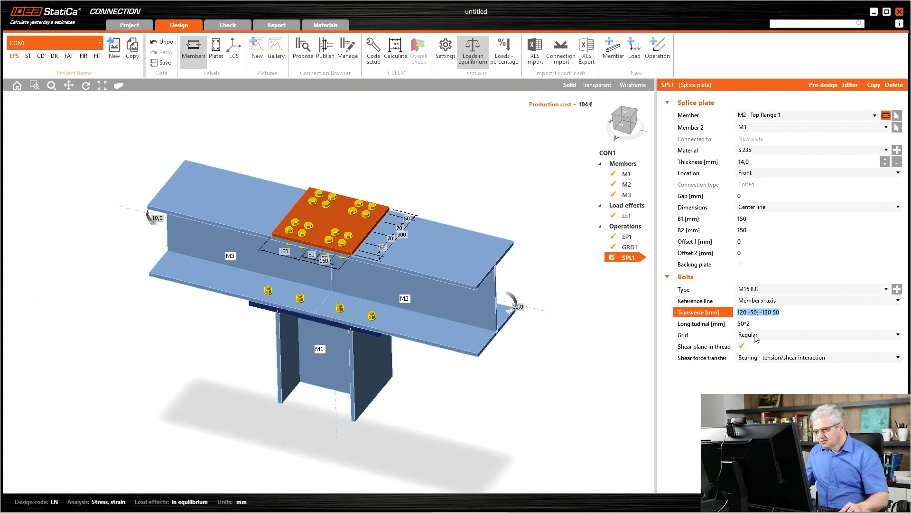
pyautogui.write('0')
pyautogui.press('Tab')
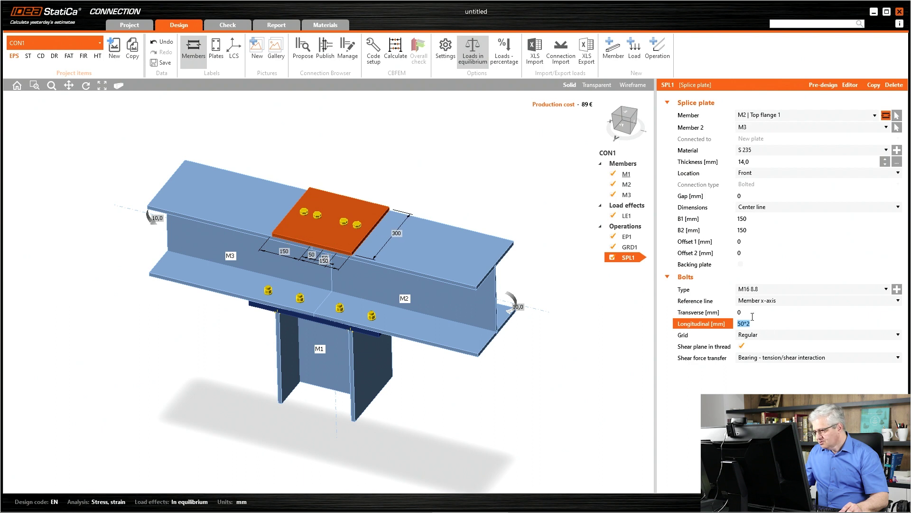
# - Set the transverse positions of the splice plate's bolts to 100 -200 mm
pyautogui.click(719, 314)
pyautogui.write('100 200')
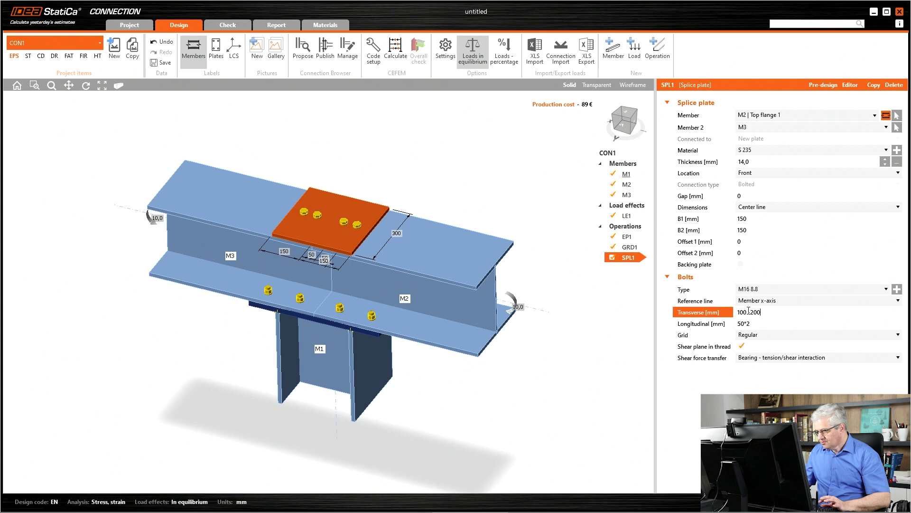
pyautogui.press('Tab')
# - Calculate the joint with the splice plate included
pyautogui.moveTo(456, 276); pyautogui.dragTo(402, 268, button='right')
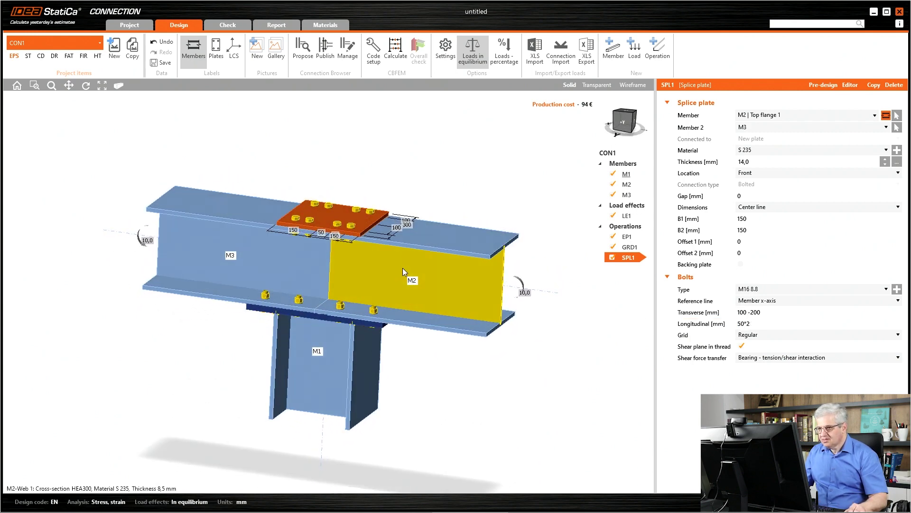
pyautogui.click(392, 59)
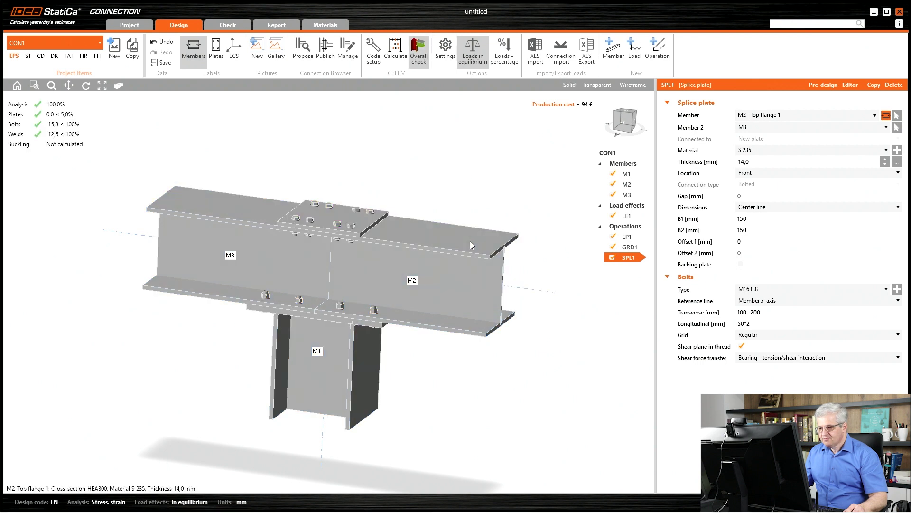
# - Display the plastic strain and equivalent stress results of the calculated joint
pyautogui.click(231, 22)
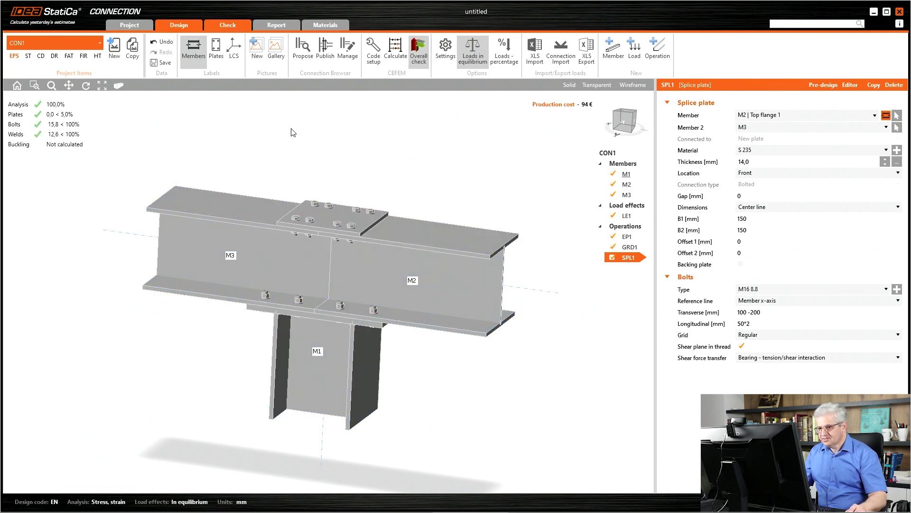
pyautogui.click(459, 69)
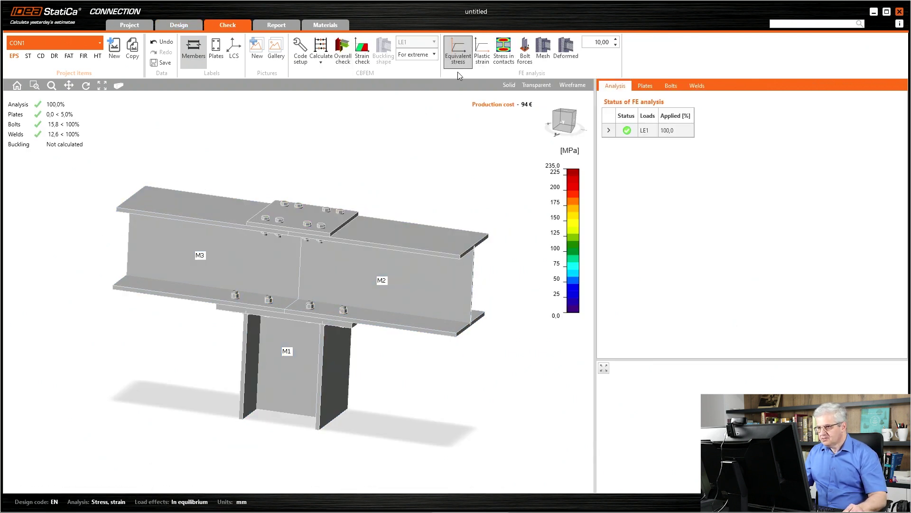
pyautogui.click(483, 52)
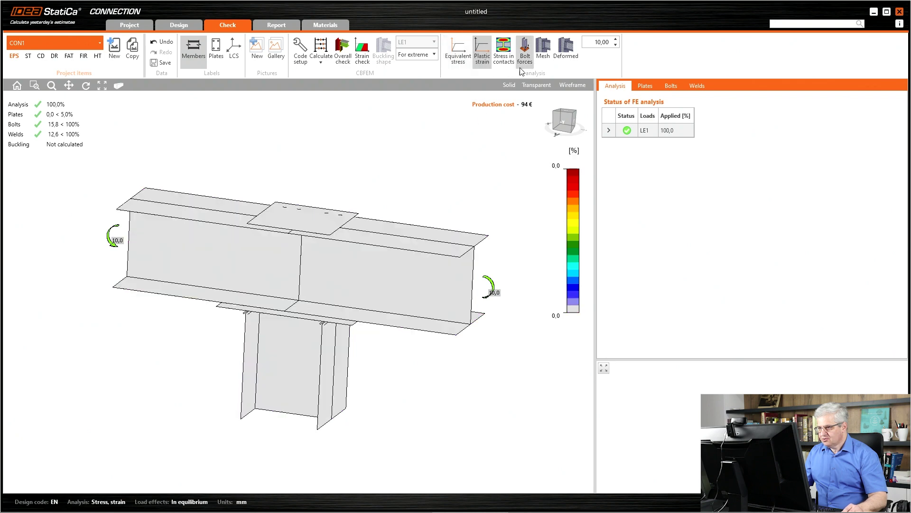
pyautogui.moveTo(368, 263); pyautogui.dragTo(365, 272, button='right')
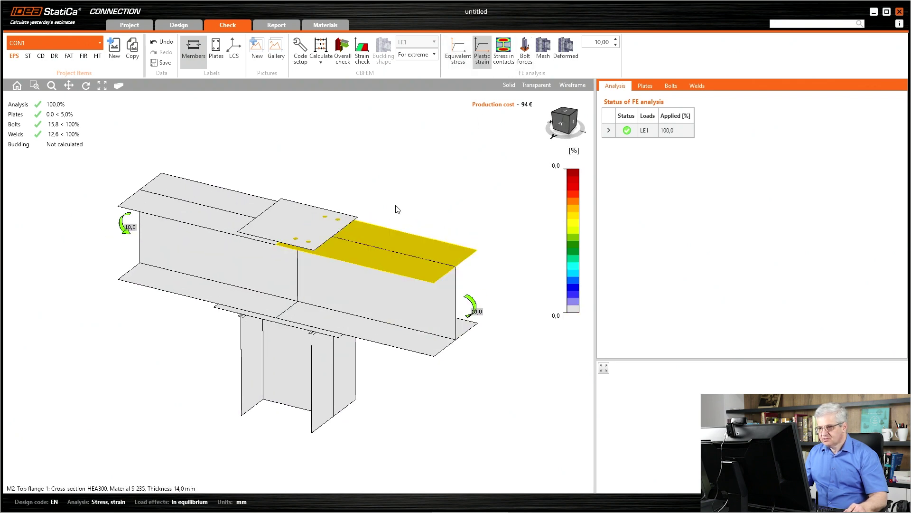
pyautogui.click(458, 53)
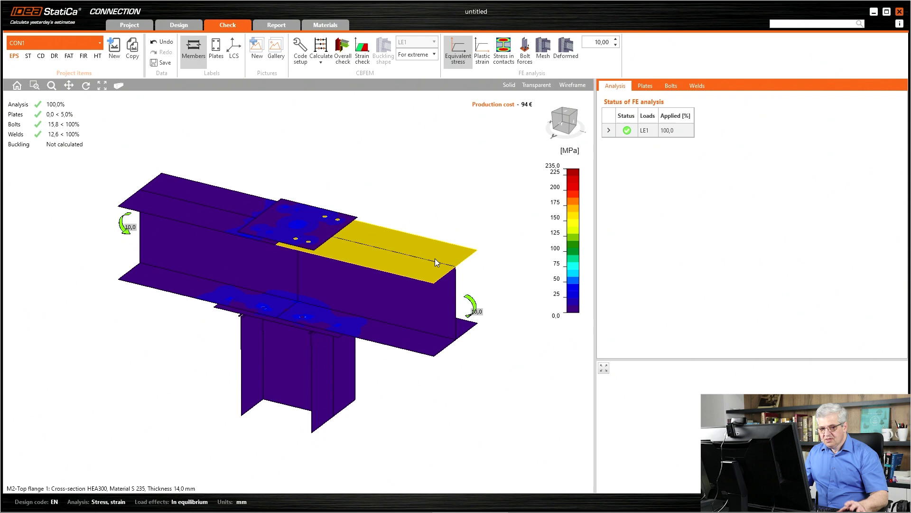
# - Add a second, empty connection item to the project using the blank class and geometry
pyautogui.click(114, 48)
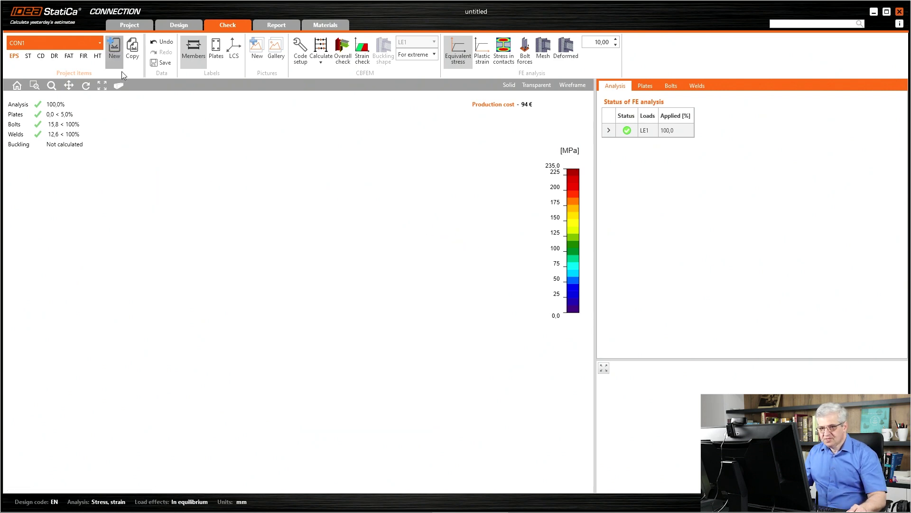
pyautogui.click(170, 265)
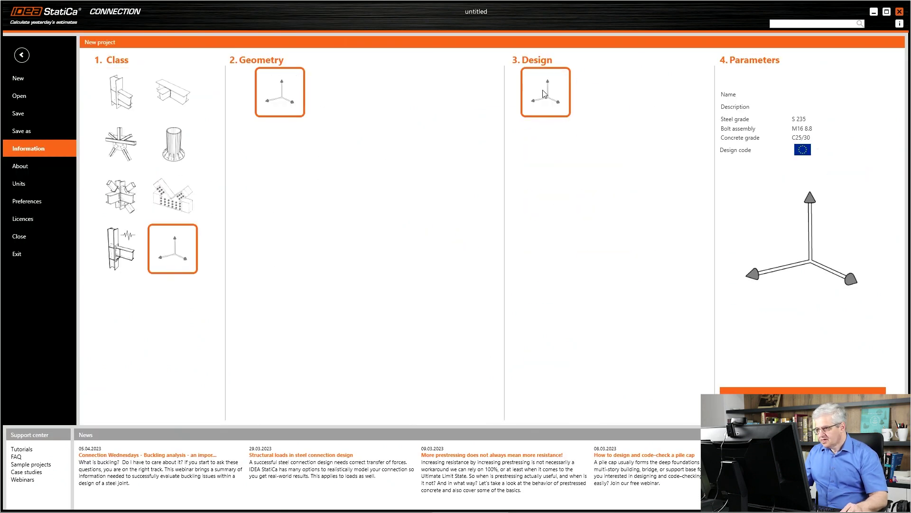
pyautogui.click(728, 390)
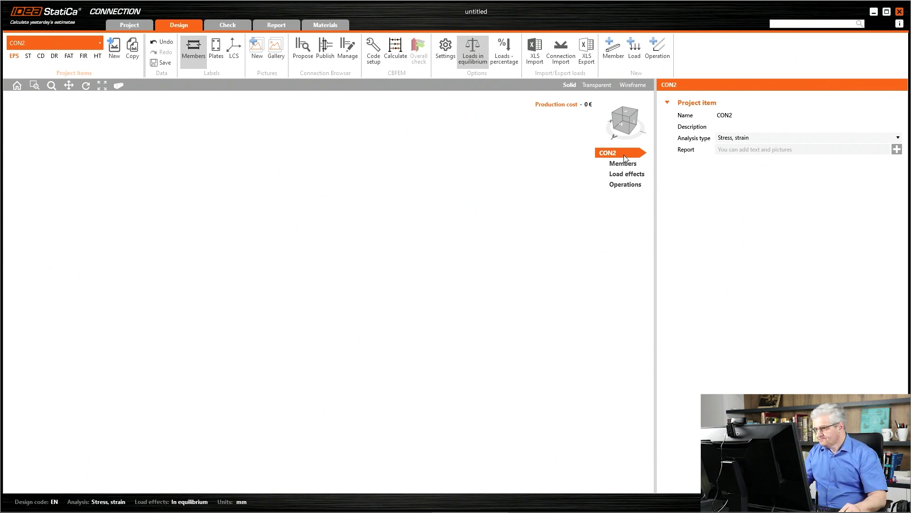
# - Add a first HEA300 member to the new connection with a pitch of -90°
pyautogui.click(634, 169)
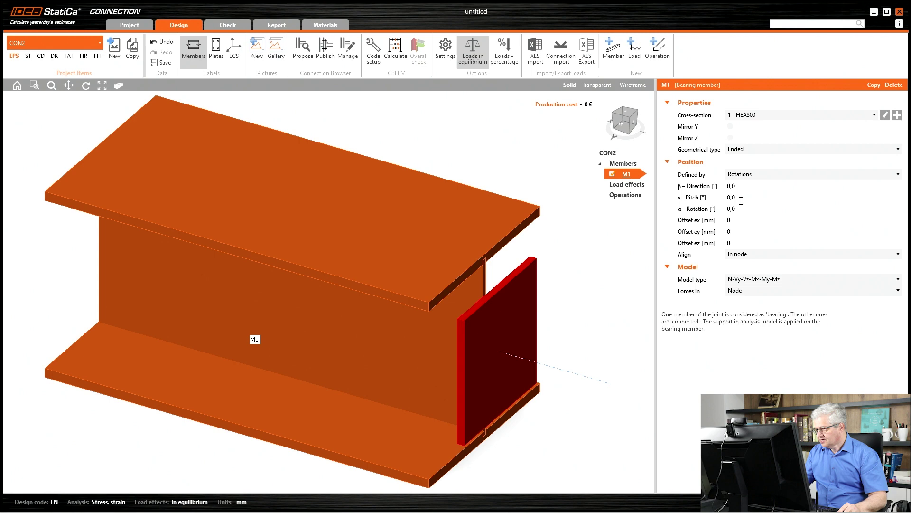
pyautogui.click(741, 200)
pyautogui.write('-90')
pyautogui.press('Tab')
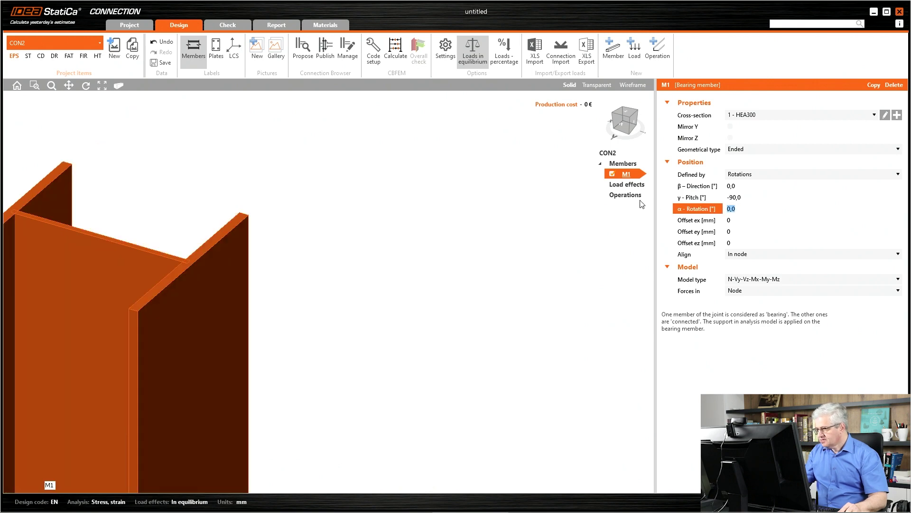
# - Add a second HEA300 member to the connection and set its pitch to 0°
pyautogui.rightClick(623, 165)
pyautogui.click(631, 172)
pyautogui.click(737, 197)
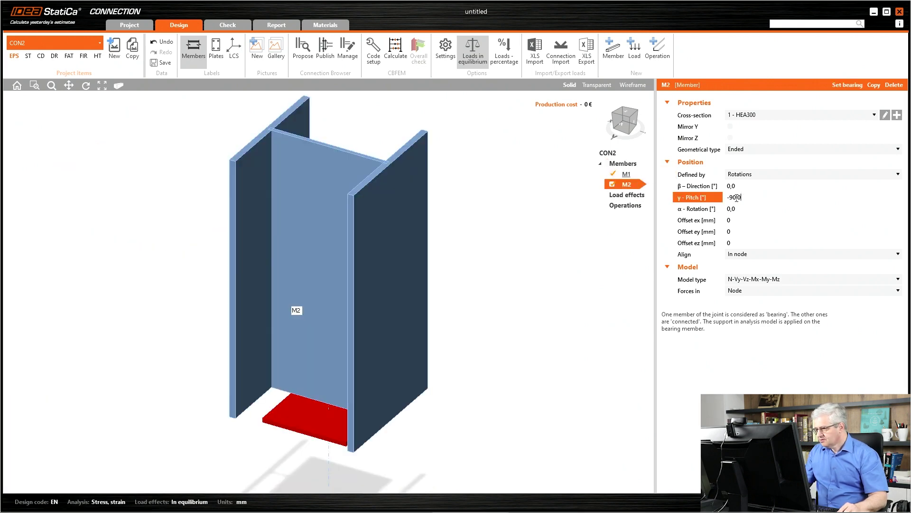
pyautogui.write('0')
pyautogui.press('Tab')
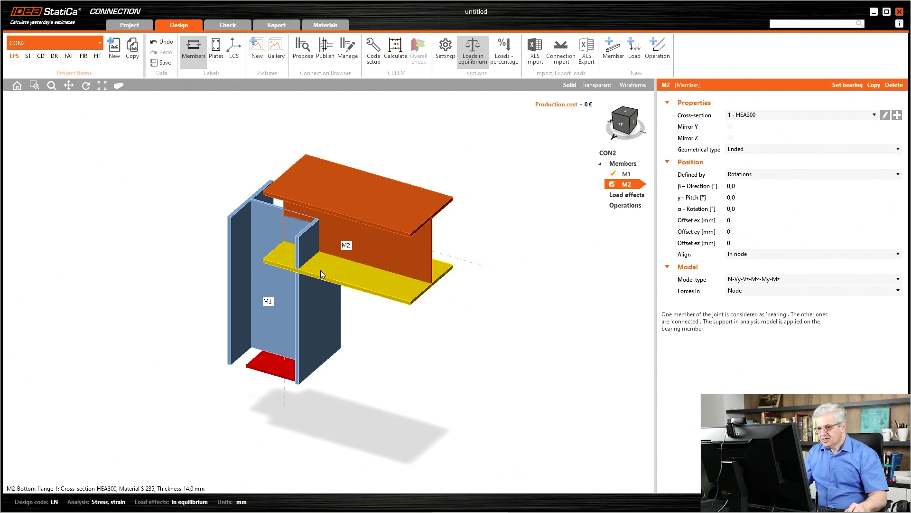
# - Add a load effect with a bending moment My of 10 kNm at the end of M2
pyautogui.rightClick(622, 195)
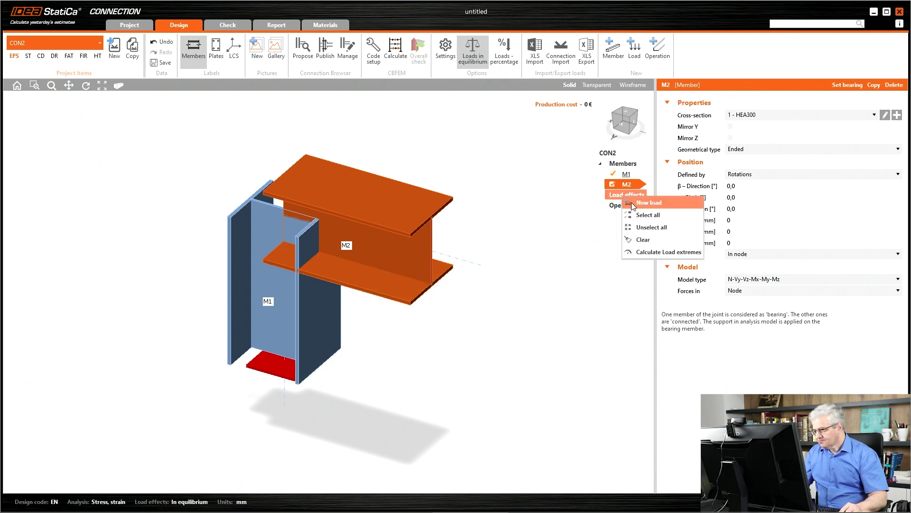
pyautogui.click(631, 202)
pyautogui.click(787, 142)
pyautogui.click(819, 142)
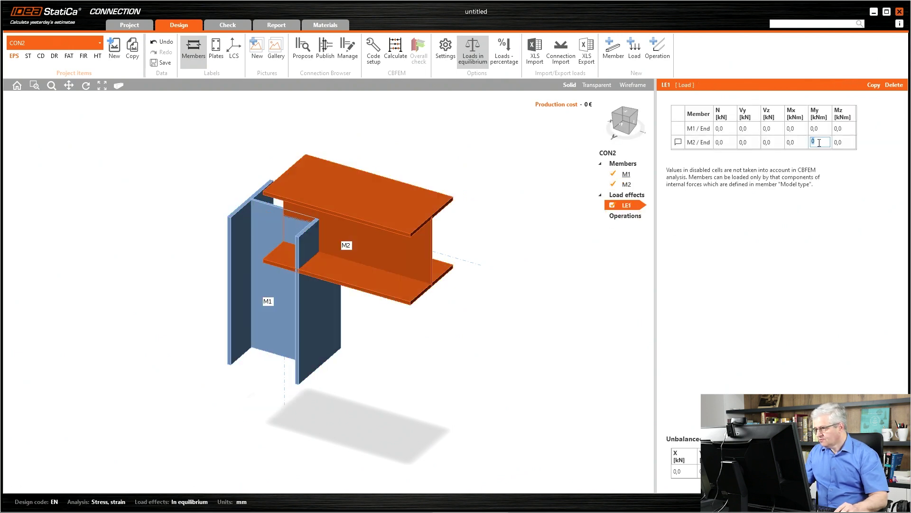
pyautogui.write('10')
pyautogui.press('Tab')
pyautogui.rightClick(625, 219)
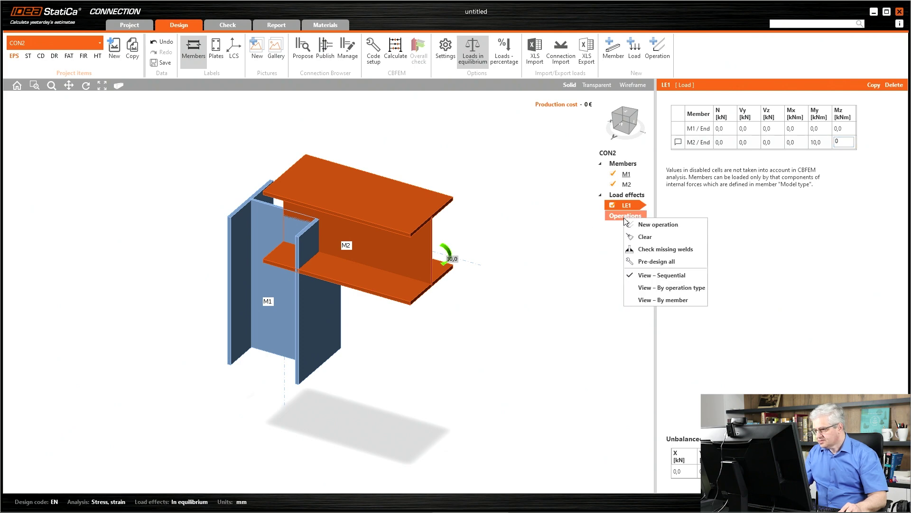
pyautogui.click(630, 224)
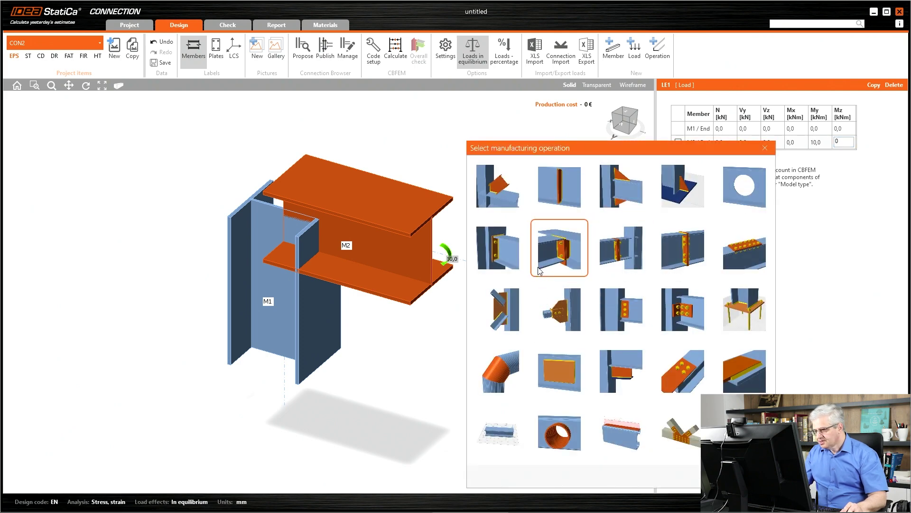
pyautogui.click(611, 256)
pyautogui.press('Escape')
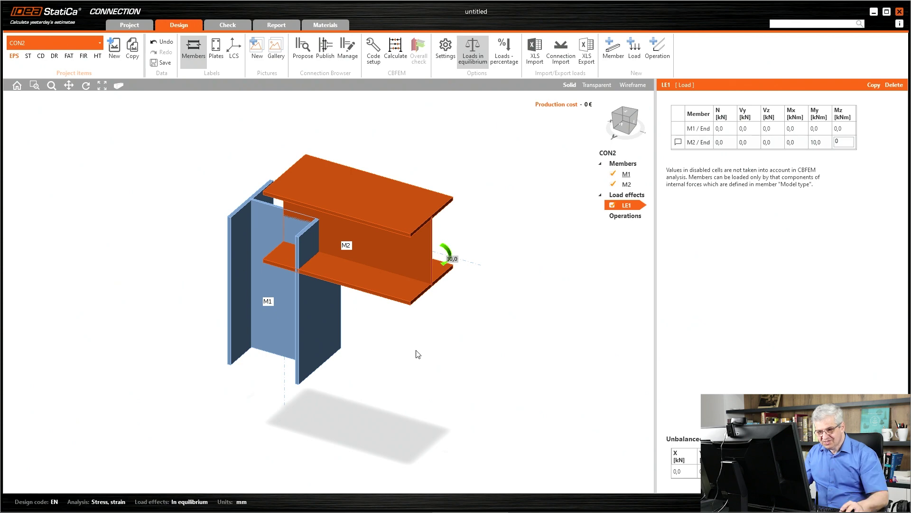
# - Add a cut operation that trims member M1 by member M2 using the bounding box method
pyautogui.rightClick(626, 216)
pyautogui.click(631, 223)
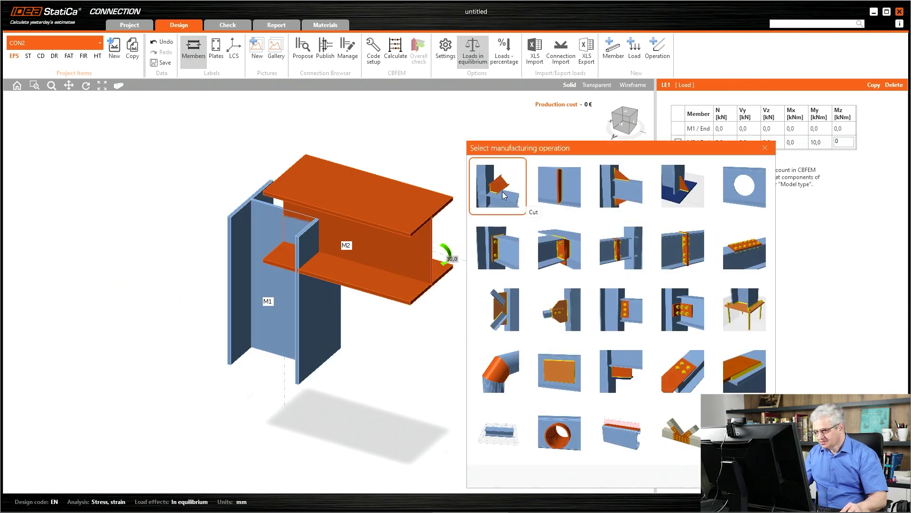
pyautogui.click(504, 195)
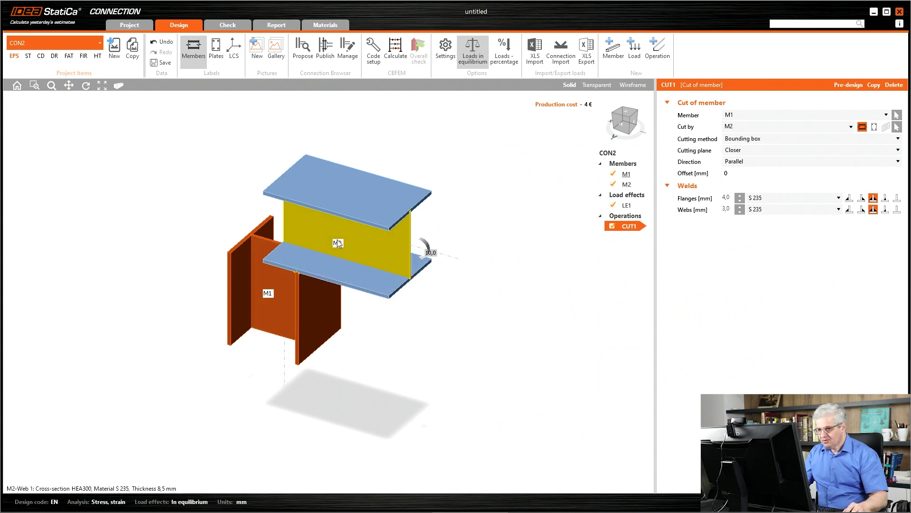
pyautogui.moveTo(342, 263); pyautogui.dragTo(354, 233, button='right')
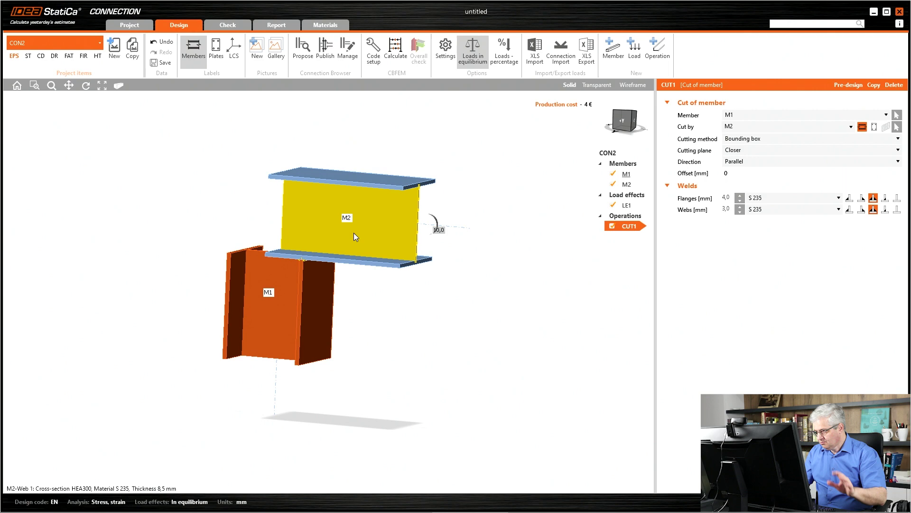
# - Add a bolted plate-to-plate stub operation on member M2 with a plate thickness of 20 mm
pyautogui.rightClick(634, 217)
pyautogui.press('Escape')
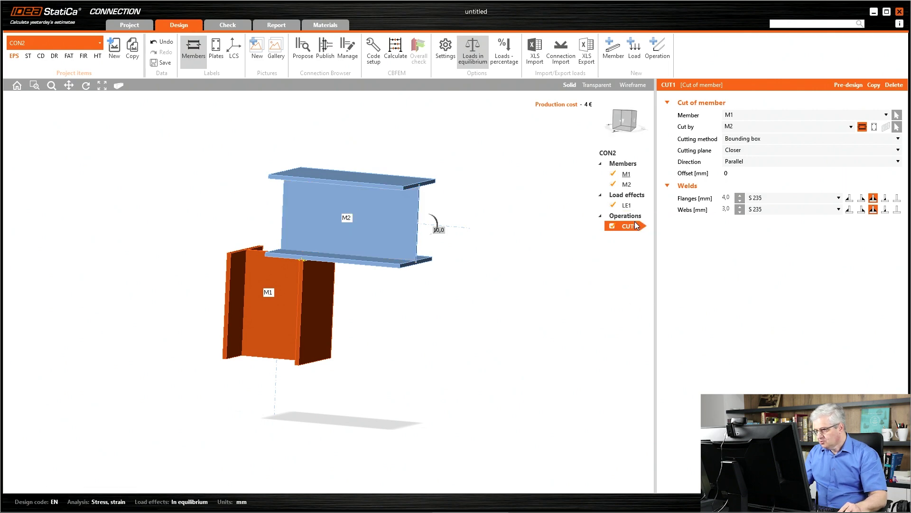
pyautogui.click(635, 223)
pyautogui.click(612, 260)
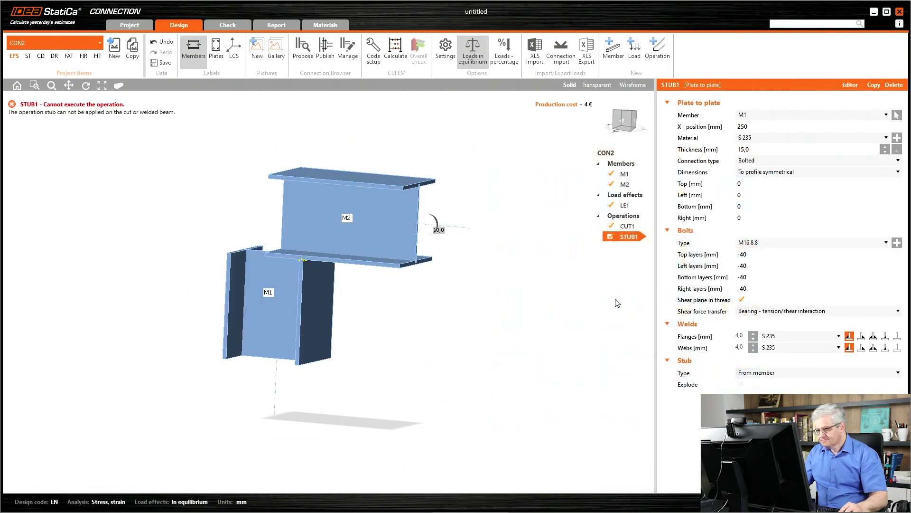
pyautogui.click(760, 115)
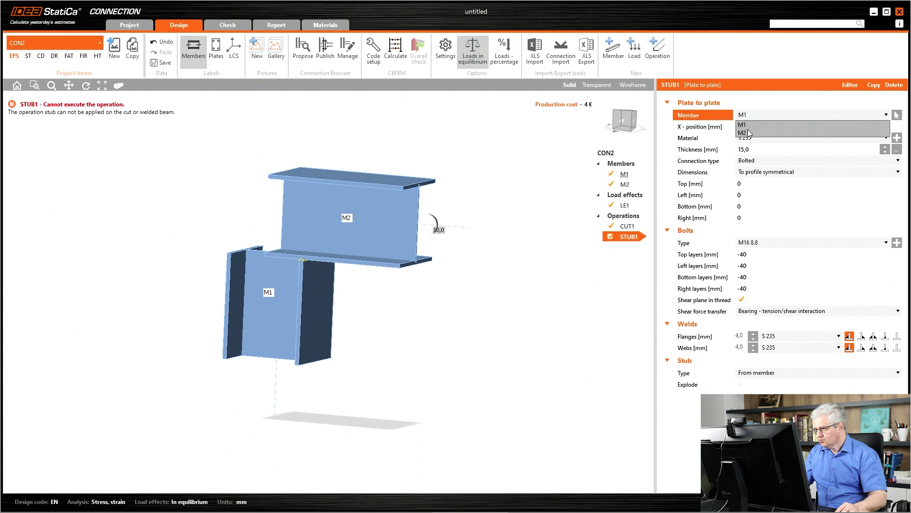
pyautogui.click(742, 133)
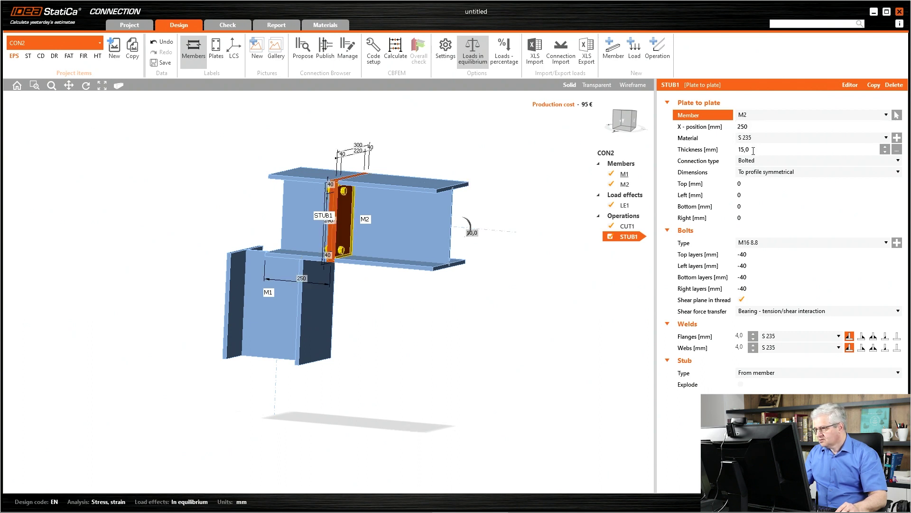
pyautogui.doubleClick(745, 150)
pyautogui.write('20')
pyautogui.press('Tab')
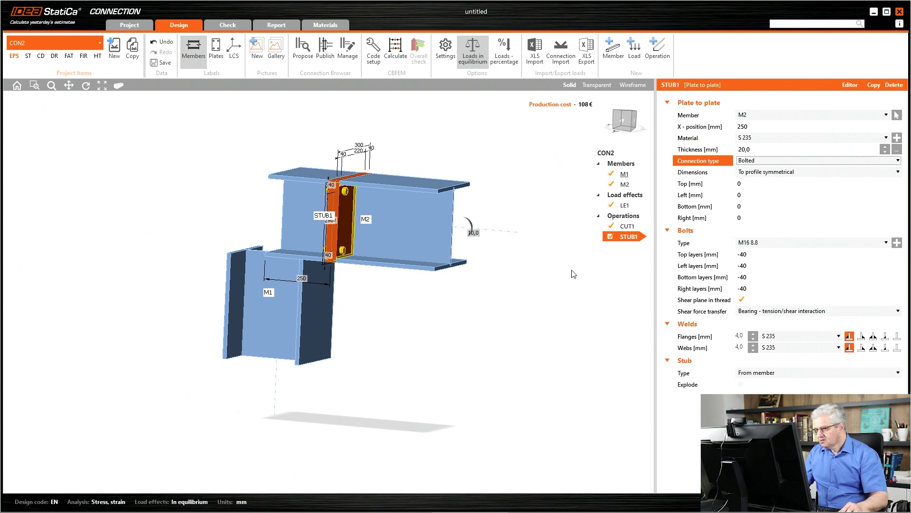
pyautogui.moveTo(573, 274); pyautogui.dragTo(548, 275, button='right')
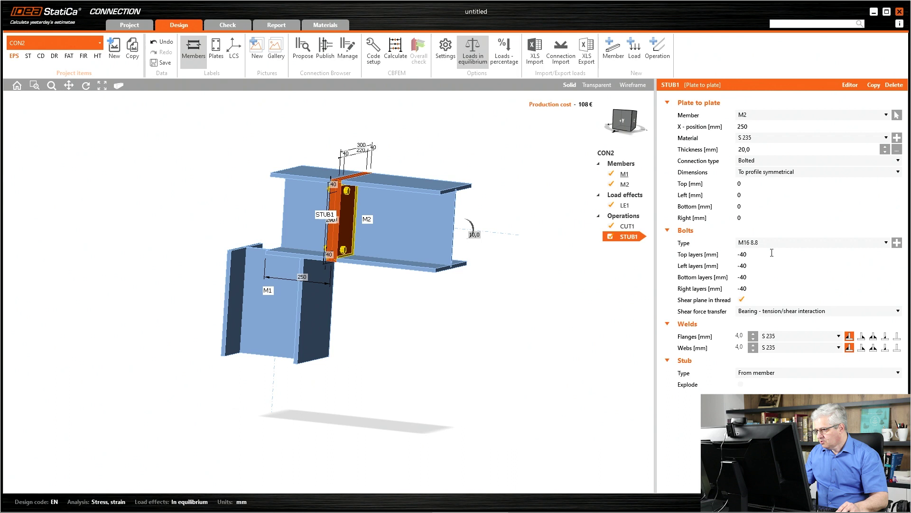
# - Set the stub's top and bottom bolt layers to -60 mm
pyautogui.click(744, 254)
pyautogui.write('-50')
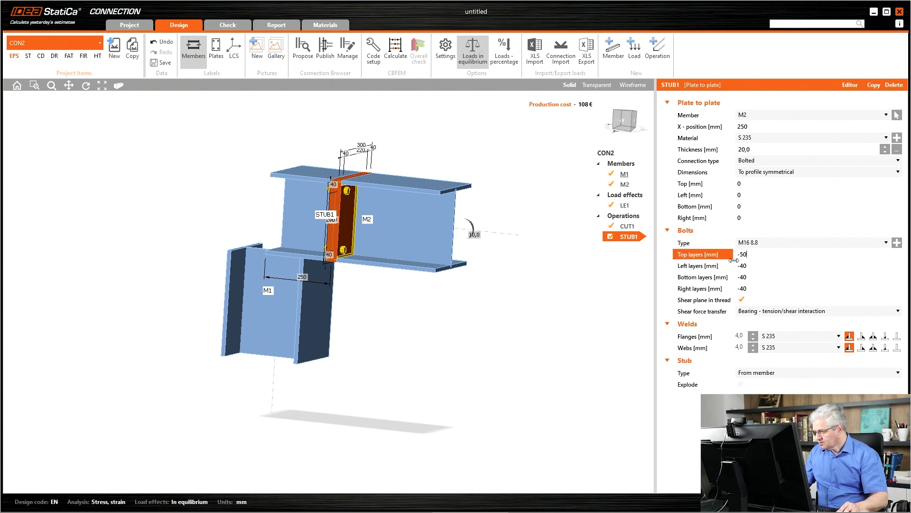
pyautogui.press('BackSpace')
pyautogui.press('BackSpace')
pyautogui.write('60')
pyautogui.click(753, 275)
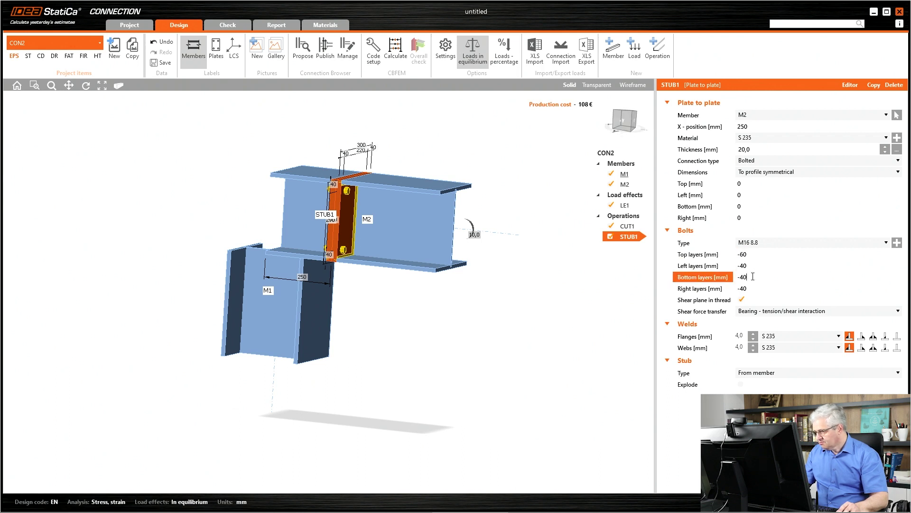
pyautogui.press('BackSpace')
pyautogui.press('BackSpace')
pyautogui.write('60')
pyautogui.press('Tab')
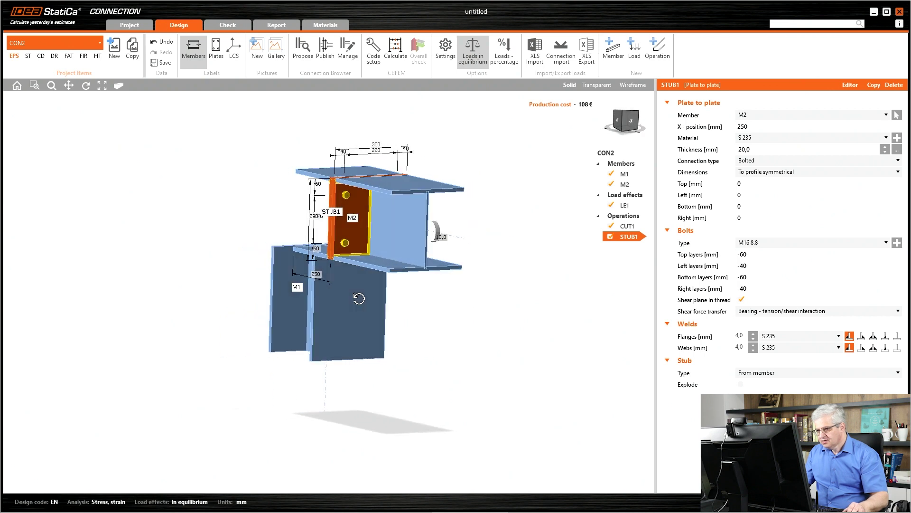
# - Set the stub's left and right bolt layers to -50 mm
pyautogui.moveTo(428, 302); pyautogui.dragTo(389, 299, button='right')
pyautogui.click(725, 266)
pyautogui.press('BackSpace')
pyautogui.press('BackSpace')
pyautogui.write('50')
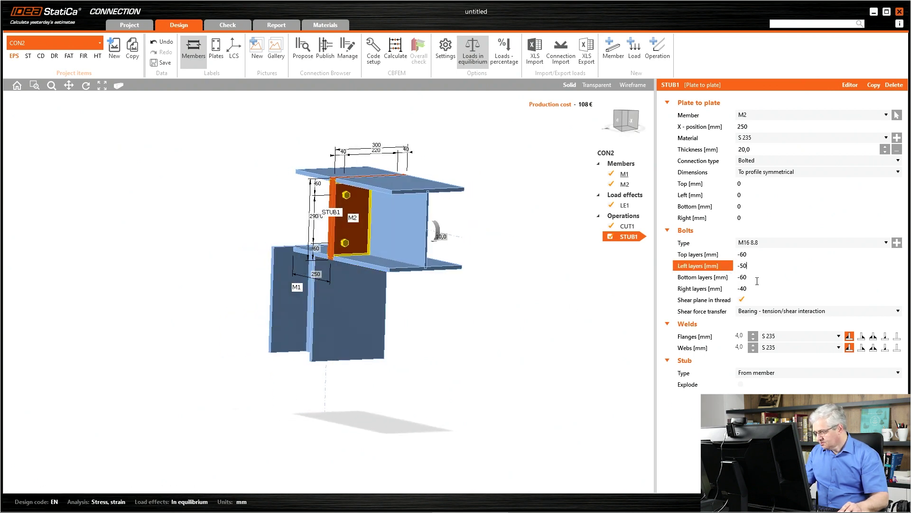
pyautogui.click(724, 288)
pyautogui.press('BackSpace')
pyautogui.press('BackSpace')
pyautogui.write('50')
pyautogui.press('Tab')
pyautogui.moveTo(335, 257); pyautogui.dragTo(204, 311, button='right')
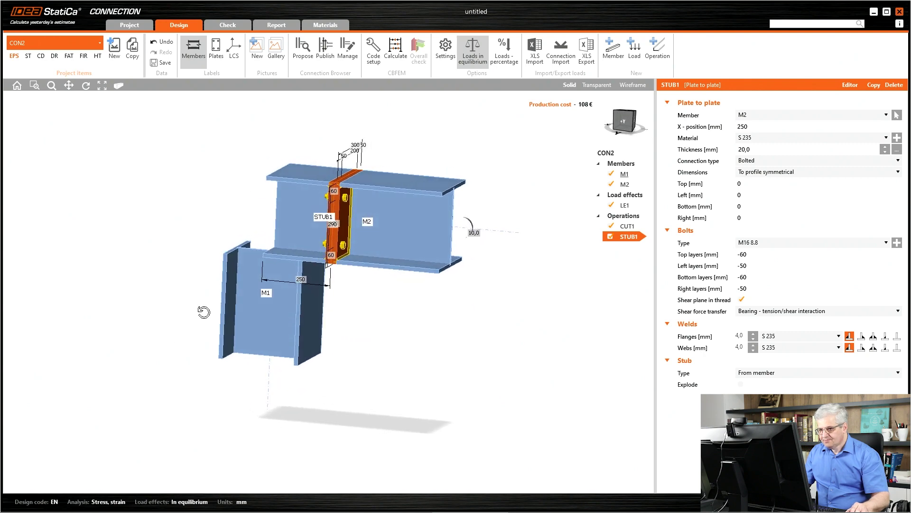
# - Add a second cut operation that trims STUB1 by member M1, with the cutting plane set to Farther
pyautogui.rightClick(621, 219)
pyautogui.click(628, 224)
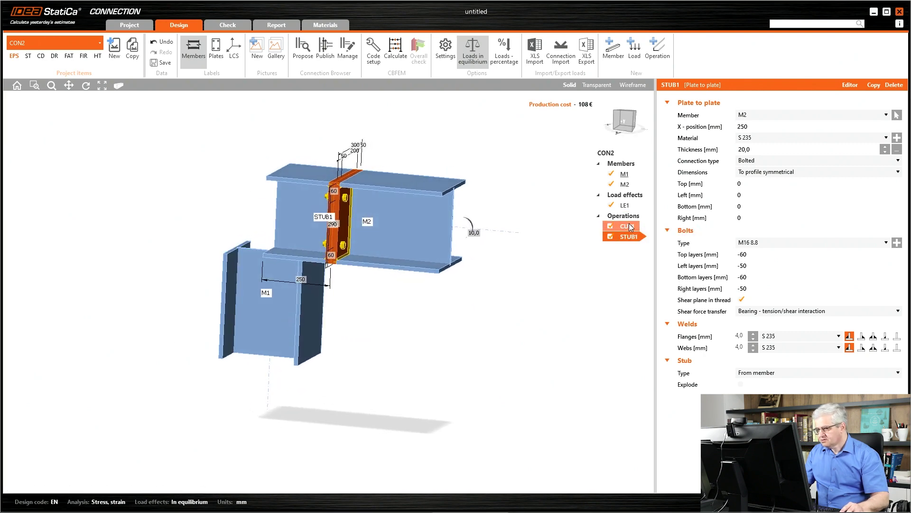
pyautogui.click(497, 198)
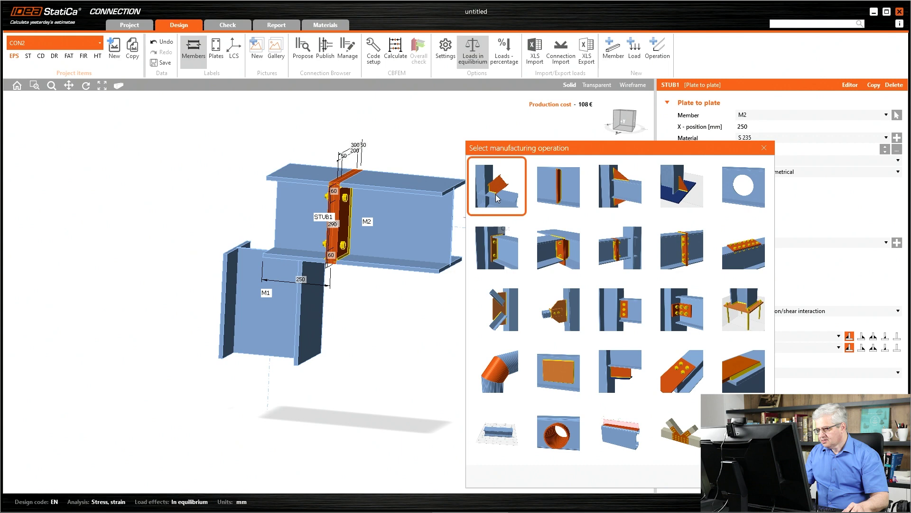
pyautogui.click(739, 114)
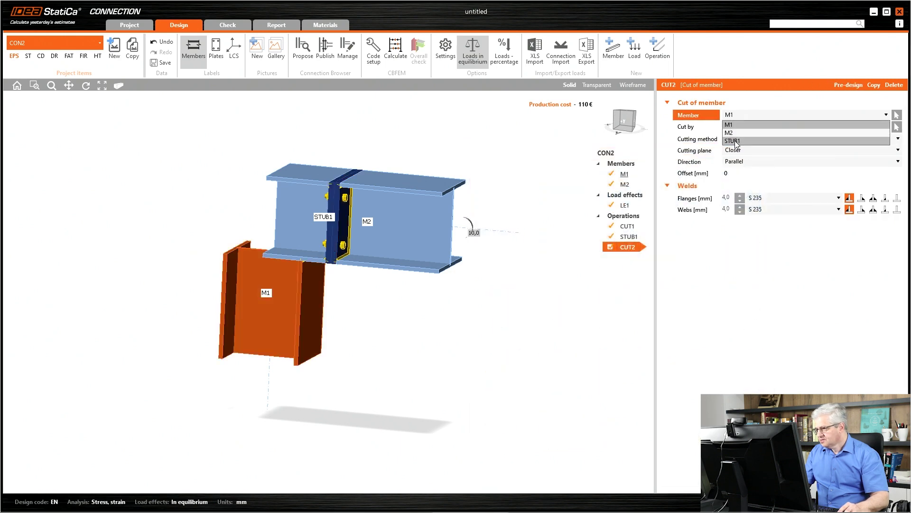
pyautogui.click(738, 141)
pyautogui.click(740, 127)
pyautogui.click(739, 136)
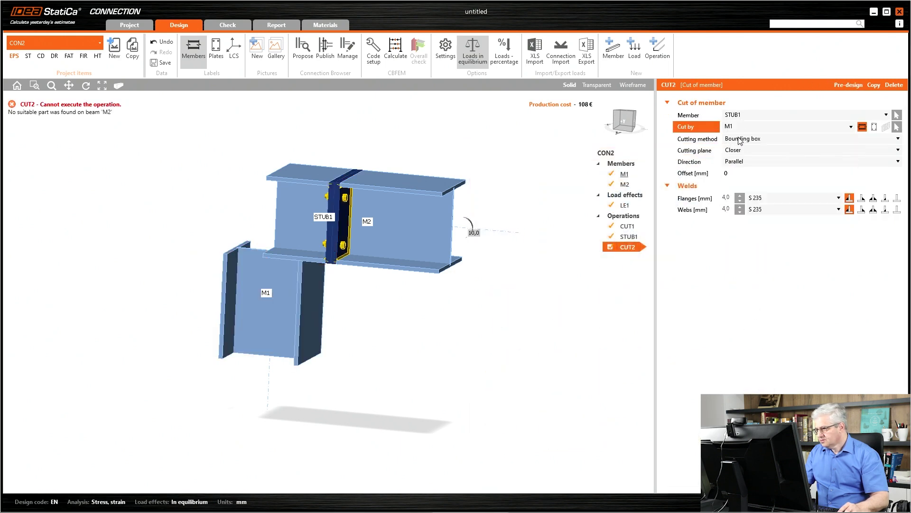
pyautogui.click(741, 150)
pyautogui.click(741, 165)
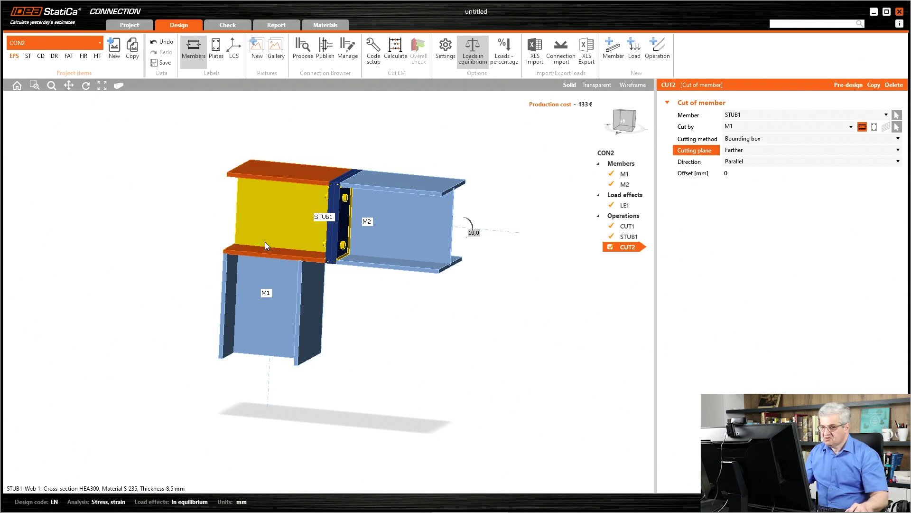
# - Calculate the connection, inspect the resulting mesh and switch the model display to transparent
pyautogui.click(395, 50)
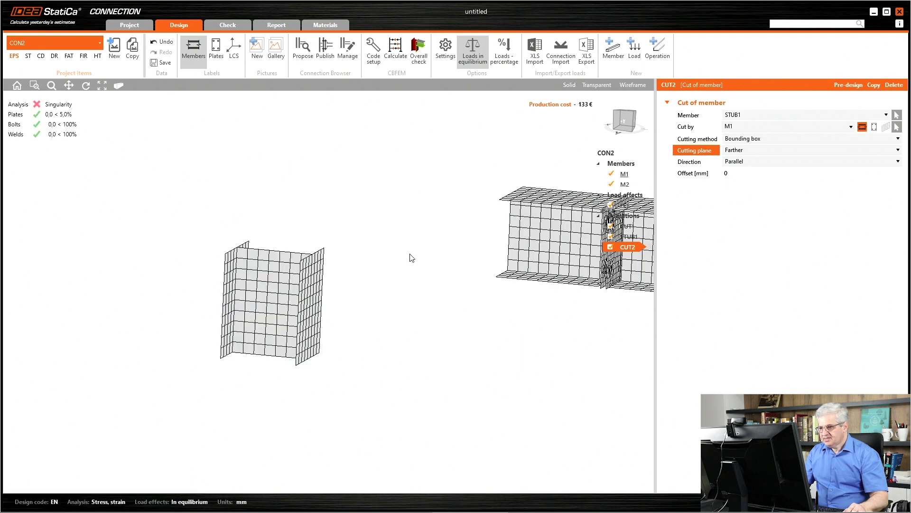
pyautogui.moveTo(412, 279); pyautogui.dragTo(344, 267, button='middle')
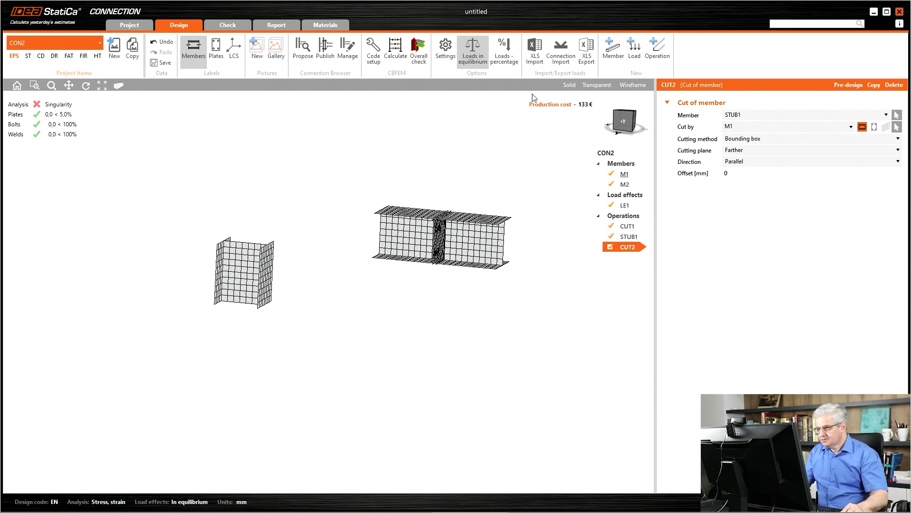
pyautogui.click(597, 85)
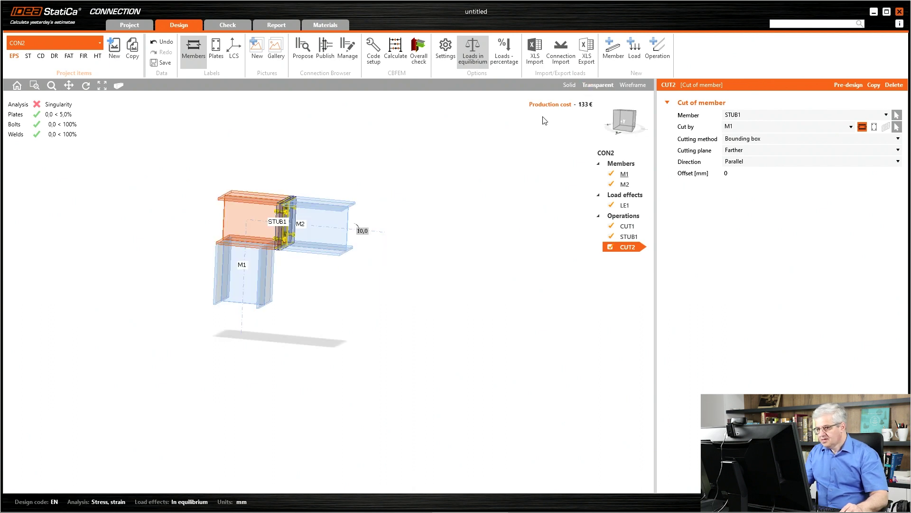
# - Examine the settings of the CUT1 operation to see which member is cut and by what
pyautogui.click(627, 226)
pyautogui.moveTo(605, 232)
pyautogui.mouseDown()
pyautogui.moveTo(643, 240)
pyautogui.moveTo(599, 223)
pyautogui.moveTo(646, 216)
pyautogui.mouseUp()
pyautogui.moveTo(731, 106)
pyautogui.mouseDown()
pyautogui.moveTo(740, 116)
pyautogui.moveTo(723, 106)
pyautogui.mouseUp()
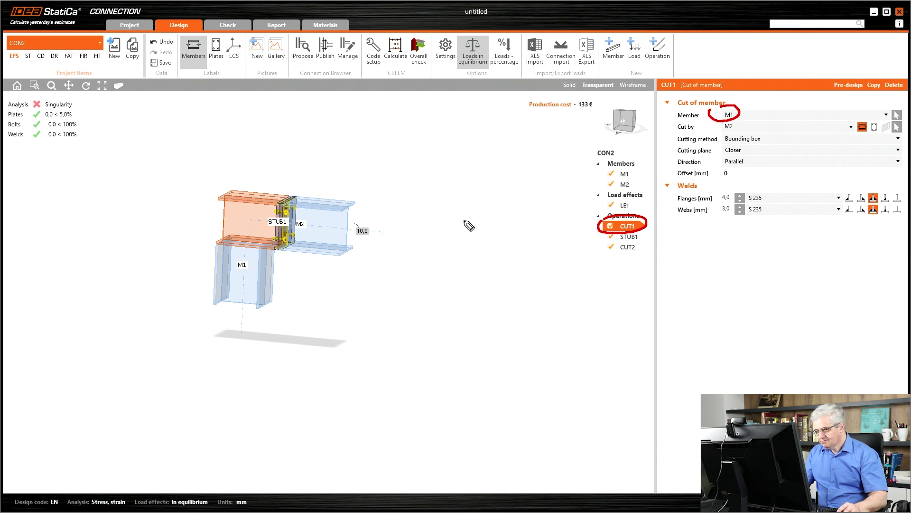
pyautogui.moveTo(245, 248); pyautogui.dragTo(243, 289)
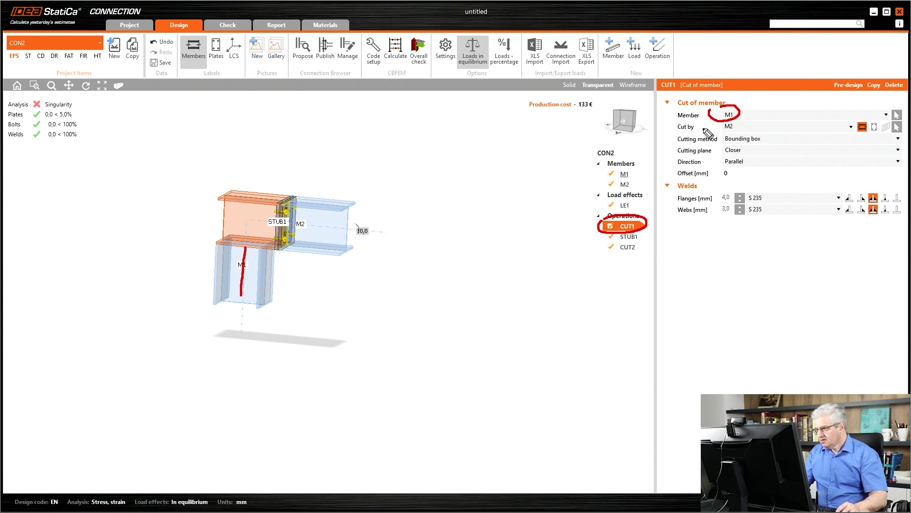
pyautogui.moveTo(735, 115)
pyautogui.mouseDown()
pyautogui.moveTo(739, 133)
pyautogui.moveTo(726, 119)
pyautogui.mouseUp()
pyautogui.press('Escape')
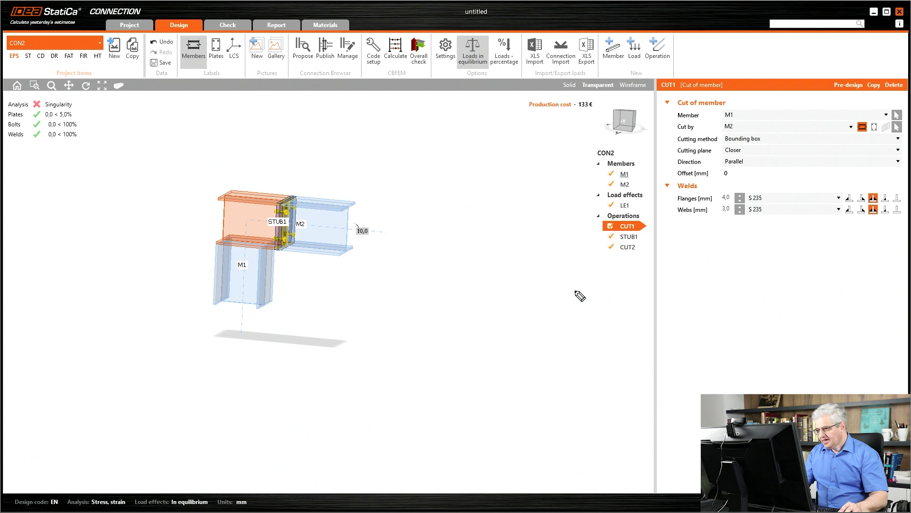
# - Disable the CUT2 and STUB1 operations and examine where M1 meets the lower flange of M2
pyautogui.click(613, 247)
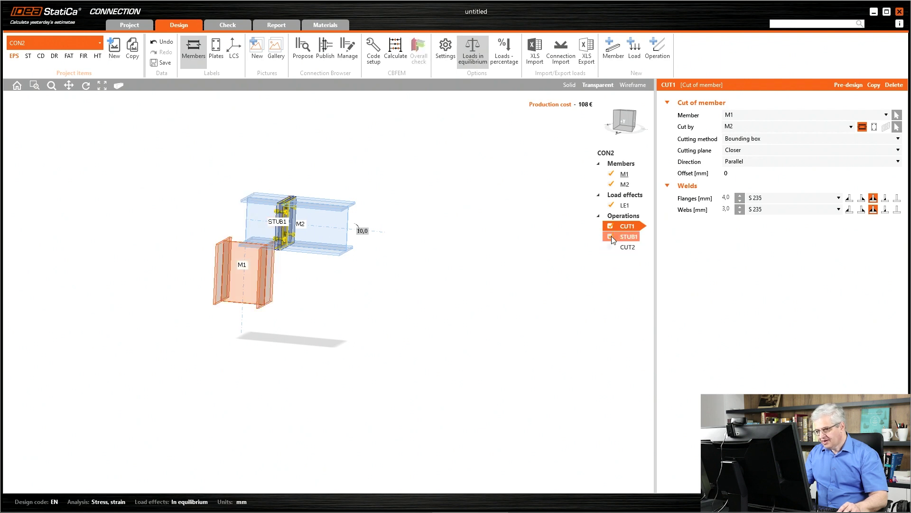
pyautogui.click(612, 237)
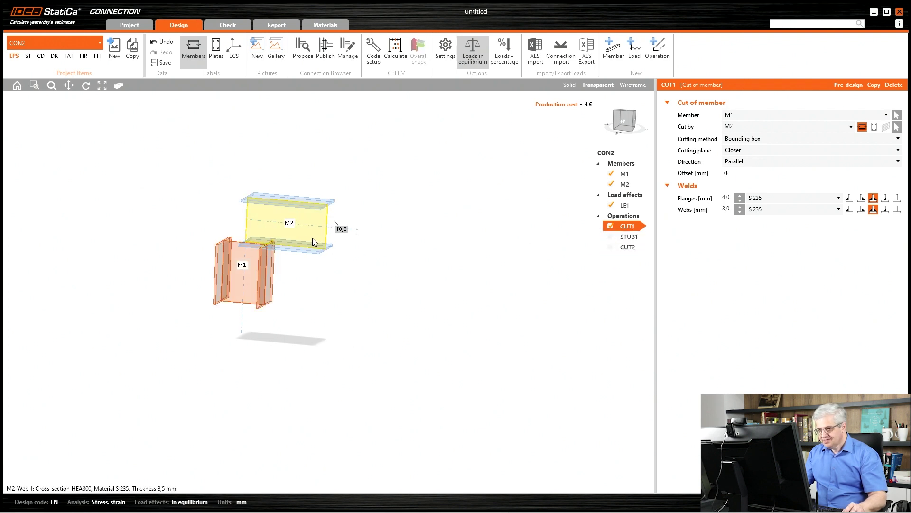
pyautogui.hotkey('ctrl', '2')
pyautogui.moveTo(274, 249)
pyautogui.mouseDown()
pyautogui.moveTo(247, 243)
pyautogui.moveTo(275, 251)
pyautogui.moveTo(248, 247)
pyautogui.moveTo(265, 254)
pyautogui.mouseUp()
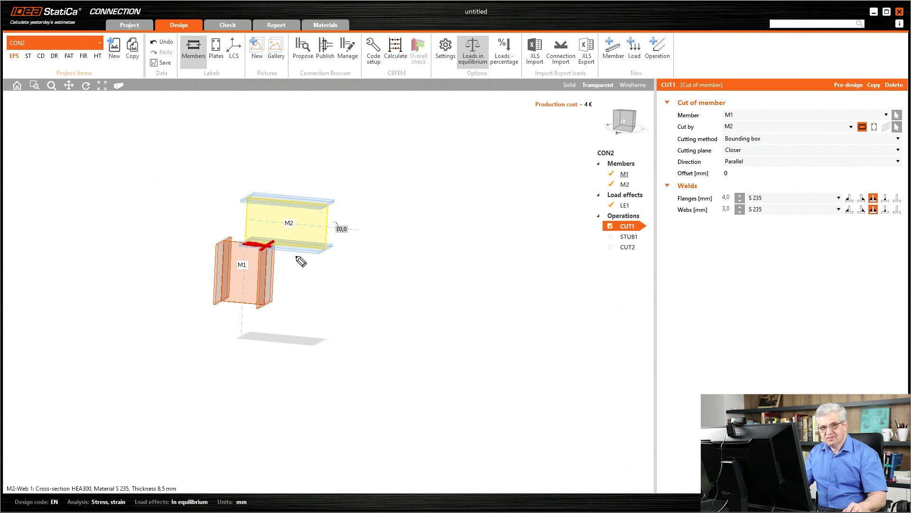
pyautogui.press('Escape')
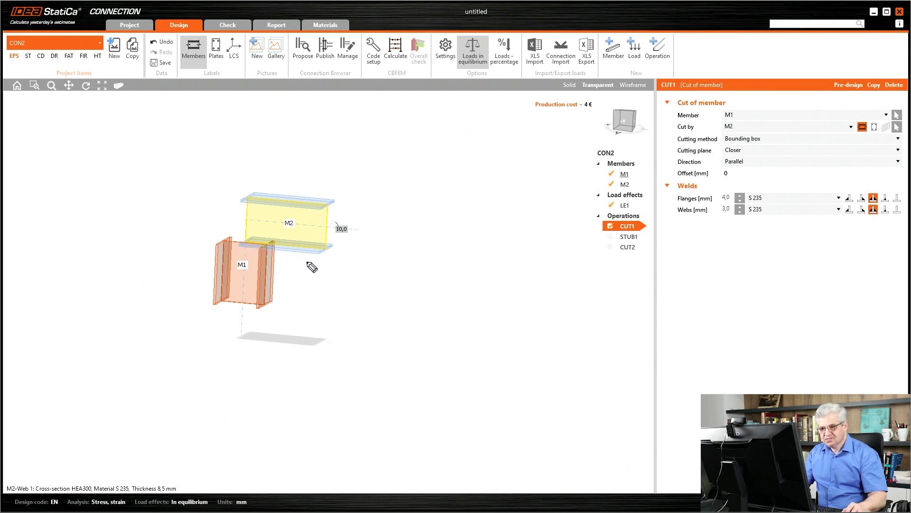
# - Re-enable the STUB1 operation and examine the cut end of M1 against the split beam in a straight side view
pyautogui.click(610, 237)
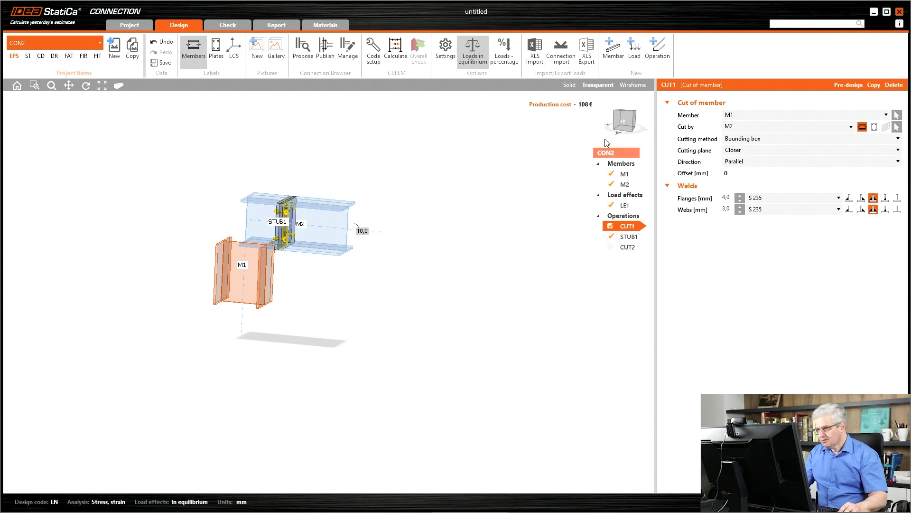
pyautogui.click(614, 128)
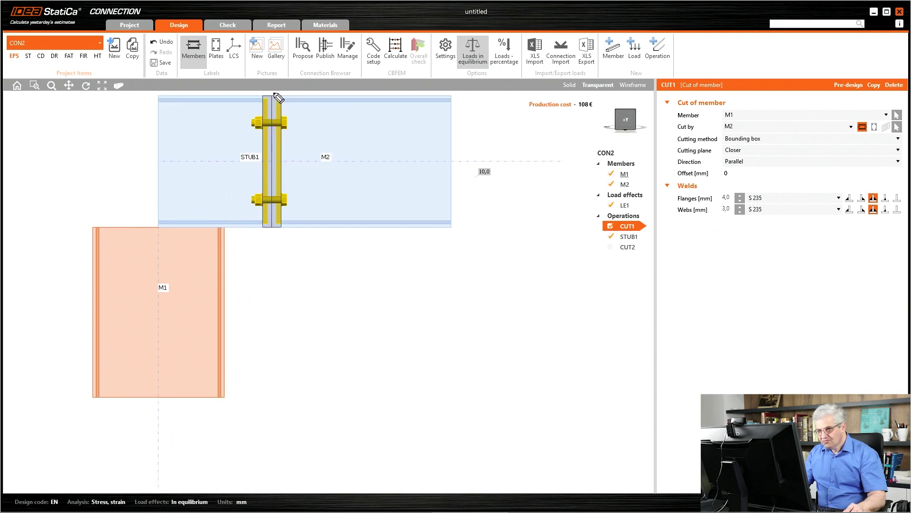
pyautogui.moveTo(280, 93); pyautogui.dragTo(284, 234)
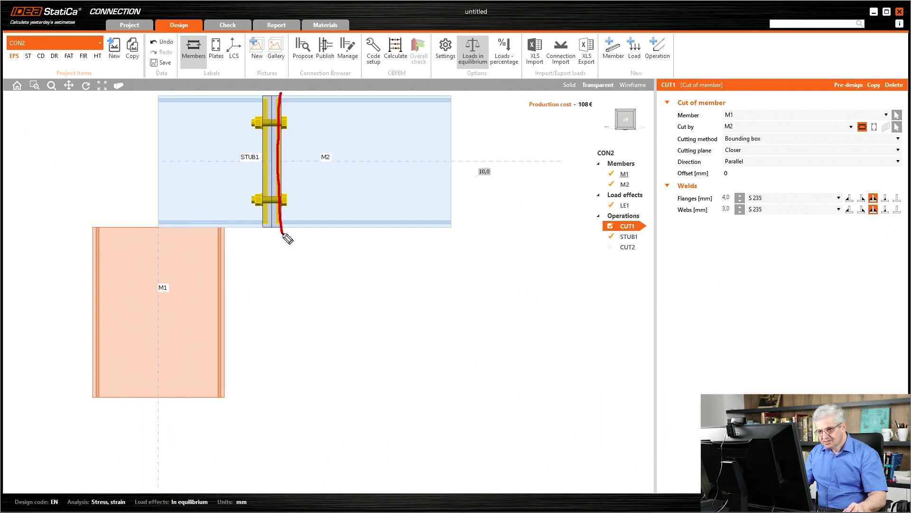
pyautogui.moveTo(227, 228); pyautogui.dragTo(93, 229)
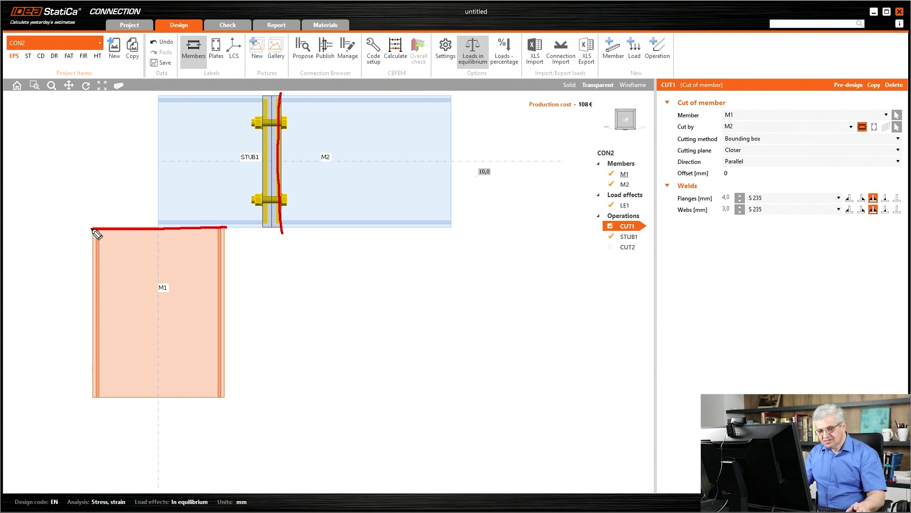
pyautogui.moveTo(230, 227); pyautogui.dragTo(221, 232)
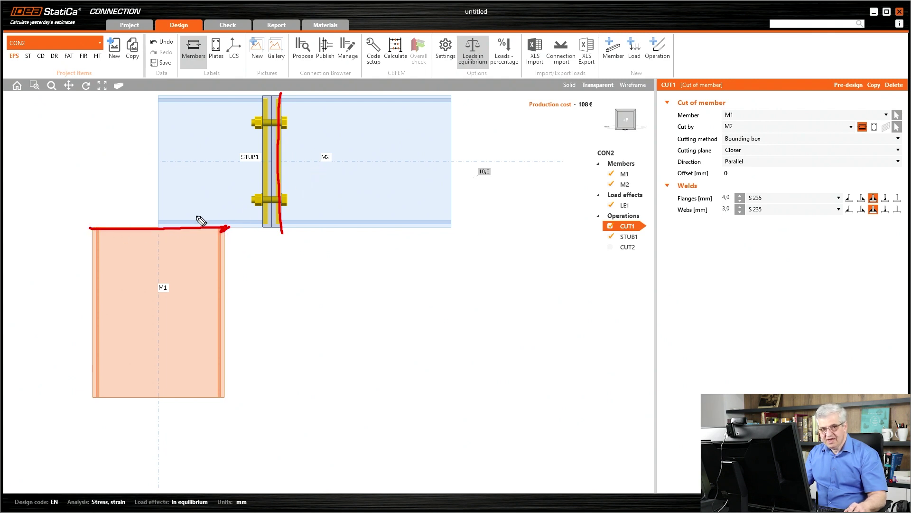
pyautogui.click(224, 169)
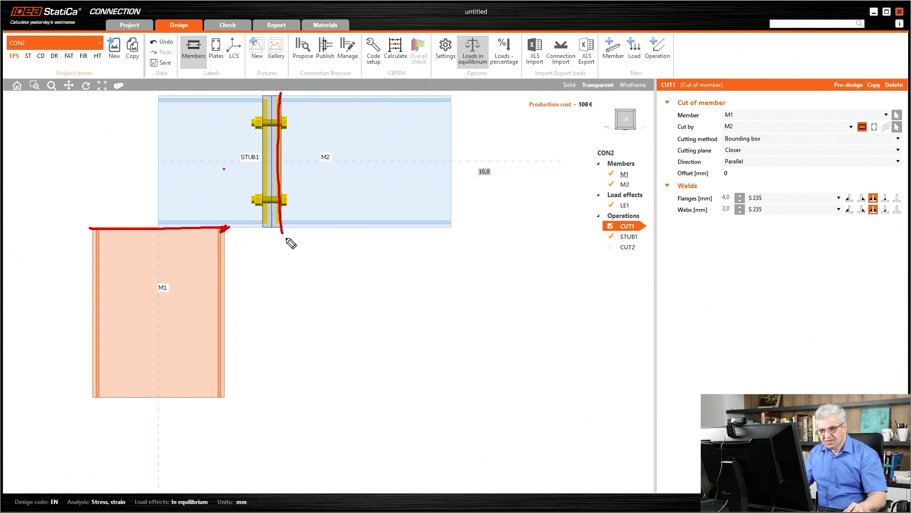
# - Check which members and plates CUT1 can be cut by, and re-enable the CUT2 operation
pyautogui.press('Escape')
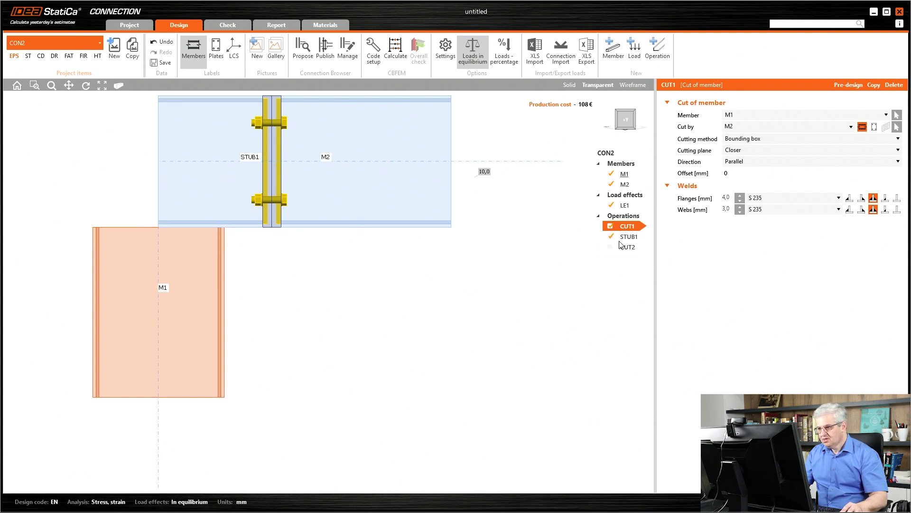
pyautogui.click(746, 127)
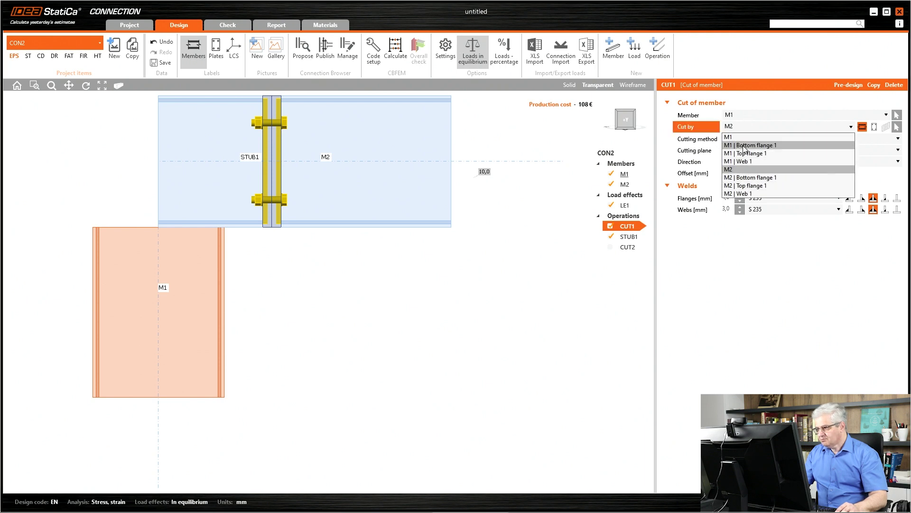
pyautogui.hotkey('ctrl', '2')
pyautogui.moveTo(599, 236)
pyautogui.mouseDown()
pyautogui.moveTo(586, 219)
pyautogui.moveTo(587, 231)
pyautogui.mouseUp()
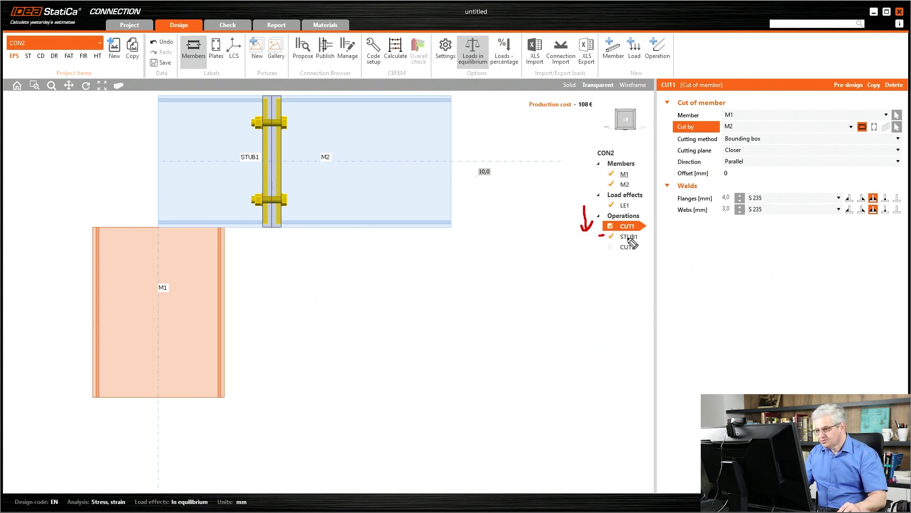
pyautogui.press('e')
pyautogui.click(611, 247)
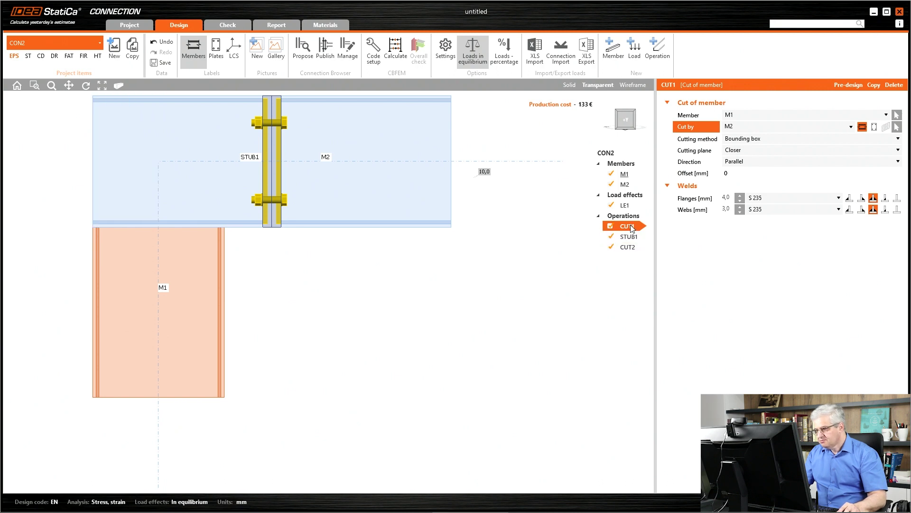
# - Copy the CUT1 operation, set the copy to cut M1 by STUB1 and disable the original CUT1
pyautogui.rightClick(632, 228)
pyautogui.click(643, 233)
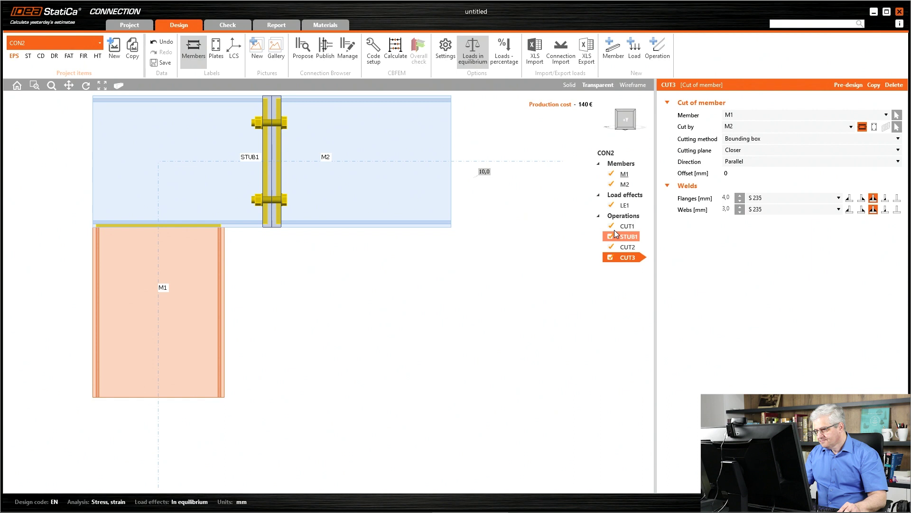
pyautogui.click(748, 126)
pyautogui.click(739, 203)
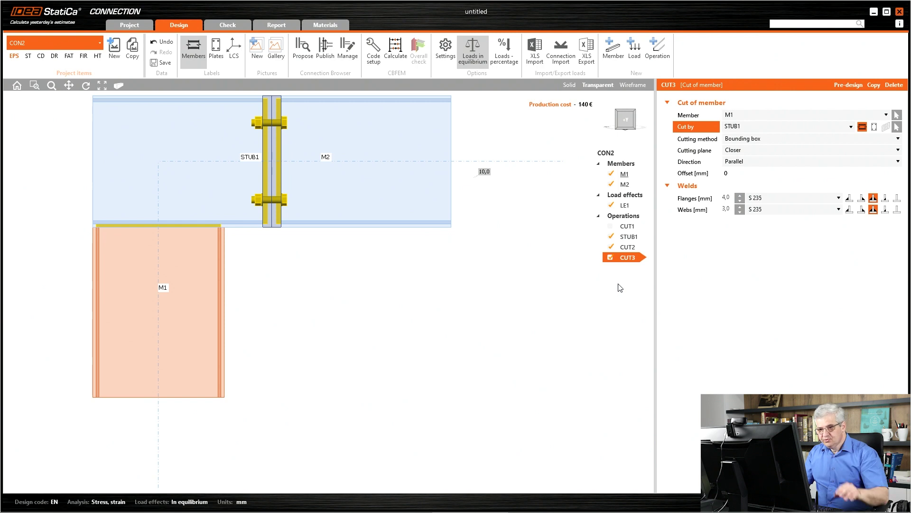
# - Examine the cut edge of M1 under the stub and calculate the connection with the reordered operations
pyautogui.moveTo(178, 234); pyautogui.dragTo(86, 228)
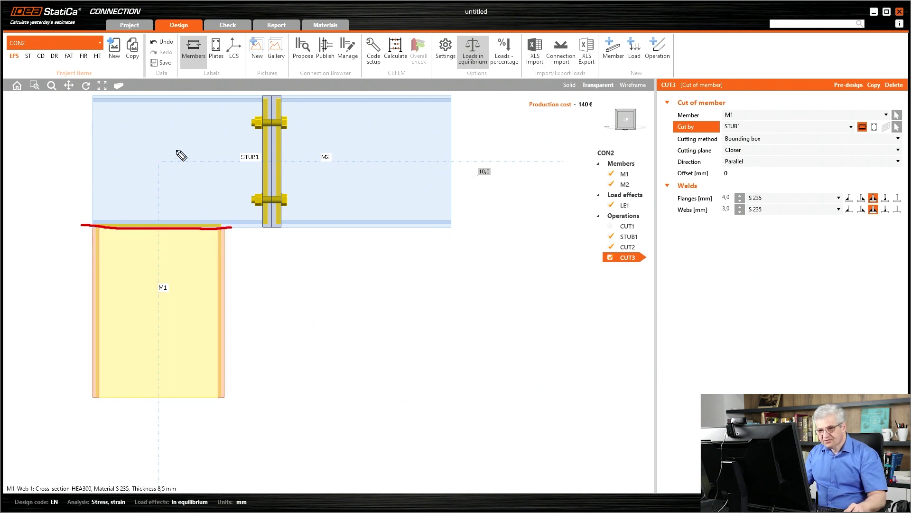
pyautogui.moveTo(207, 152); pyautogui.dragTo(244, 141)
pyautogui.press('Escape')
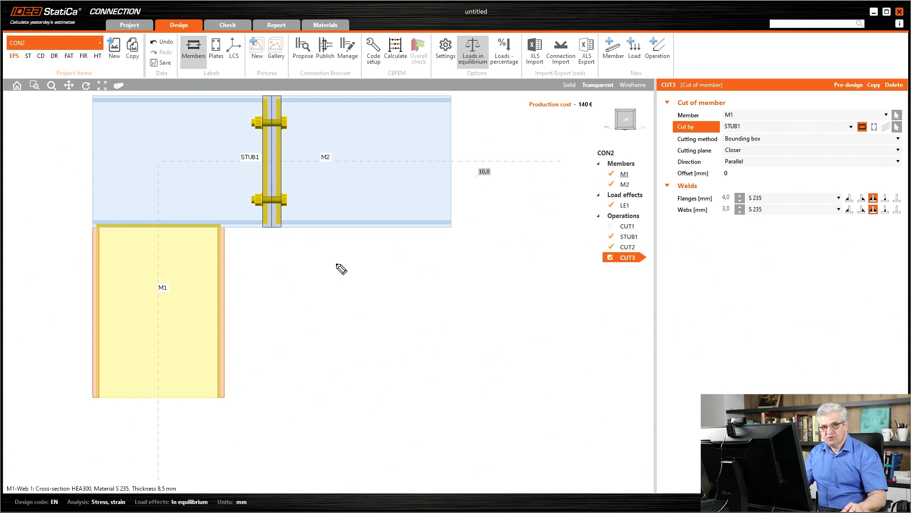
pyautogui.click(395, 47)
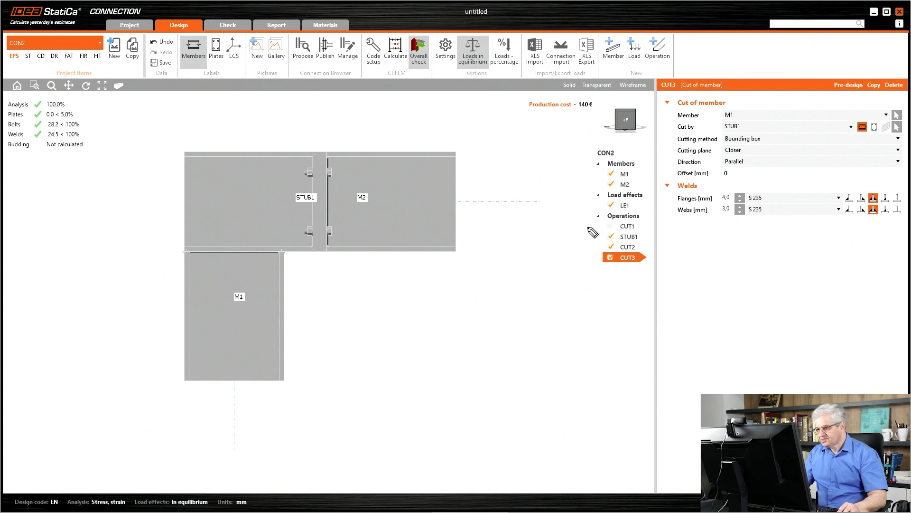
pyautogui.moveTo(586, 213)
pyautogui.mouseDown()
pyautogui.moveTo(587, 239)
pyautogui.moveTo(596, 236)
pyautogui.moveTo(587, 246)
pyautogui.mouseUp()
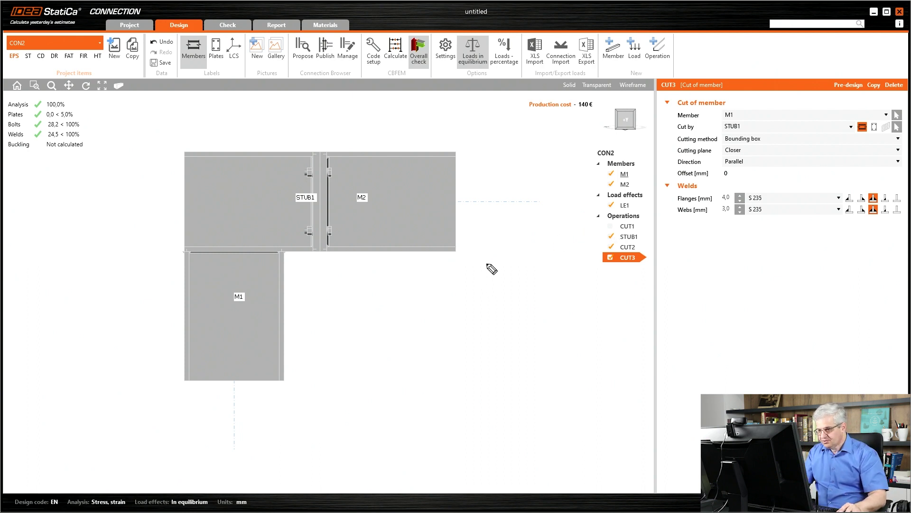
# - Create a new blank project item and add an HEA300 column M1 with a pitch of -90°
pyautogui.click(114, 48)
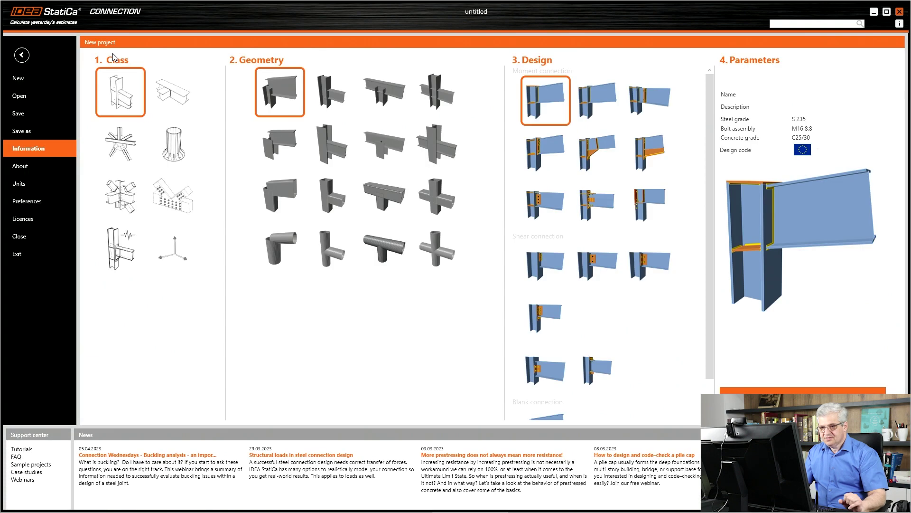
pyautogui.click(172, 261)
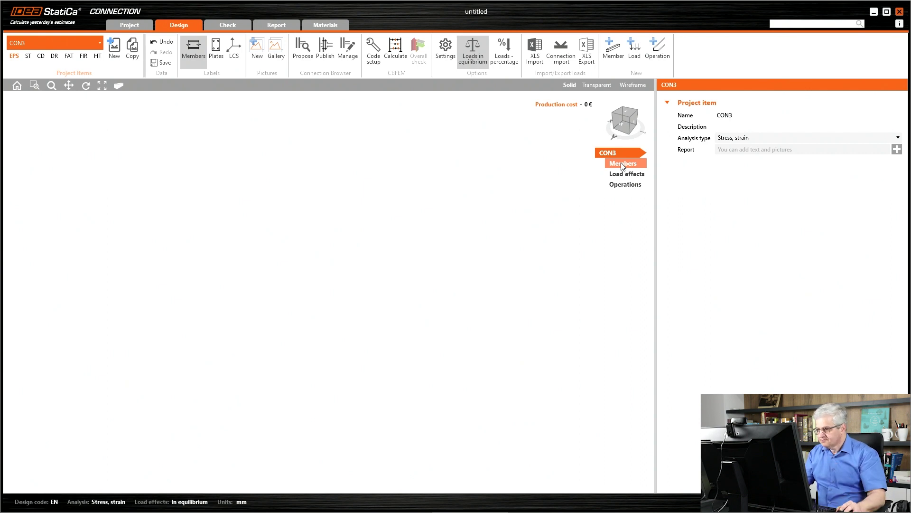
pyautogui.click(621, 163)
pyautogui.click(727, 198)
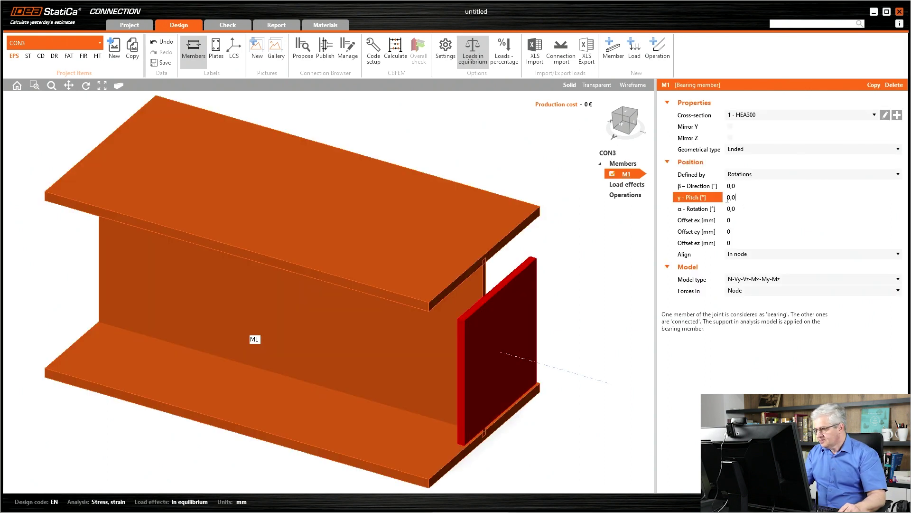
pyautogui.doubleClick(727, 198)
pyautogui.write('-90')
pyautogui.press('Return')
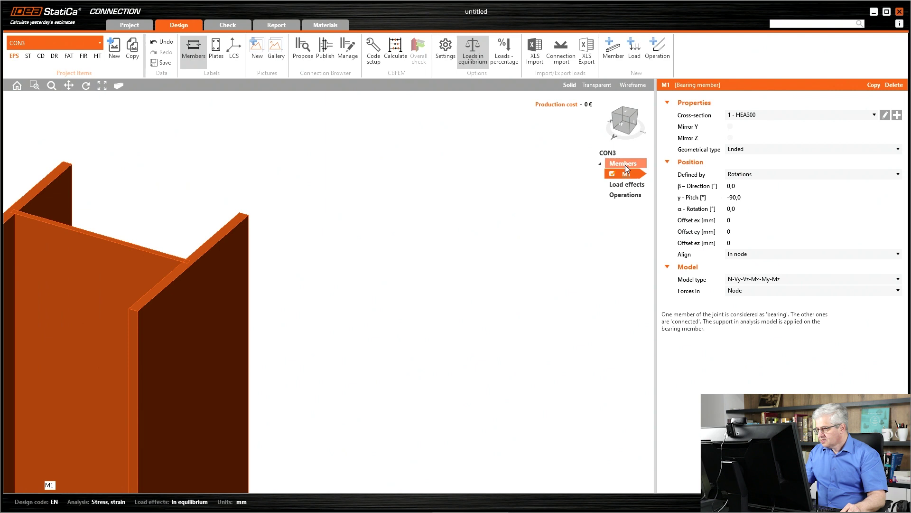
# - Add a second HEA300 member with 0° pitch and examine where it overlaps the column in a straight side view
pyautogui.click(625, 164)
pyautogui.hotkey('ctrl', 'a')
pyautogui.write('0')
pyautogui.press('Return')
pyautogui.moveTo(425, 243); pyautogui.dragTo(318, 219, button='right')
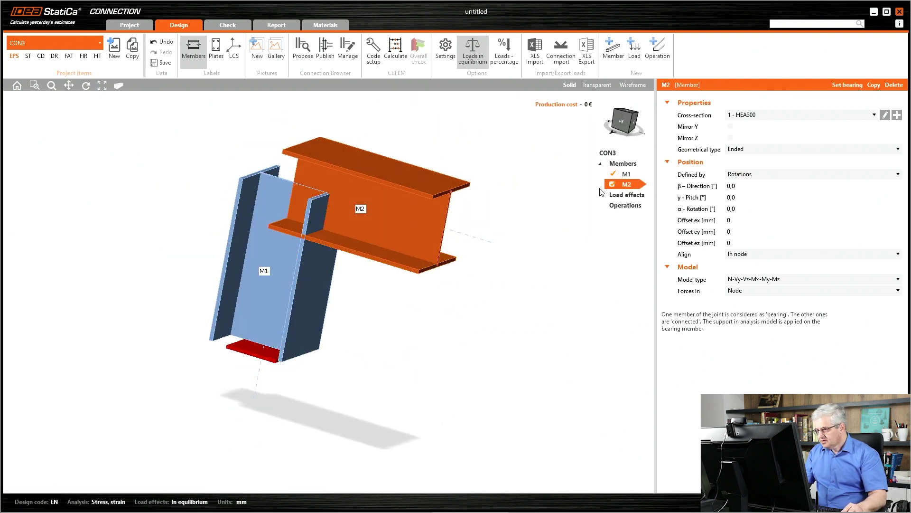
pyautogui.click(618, 127)
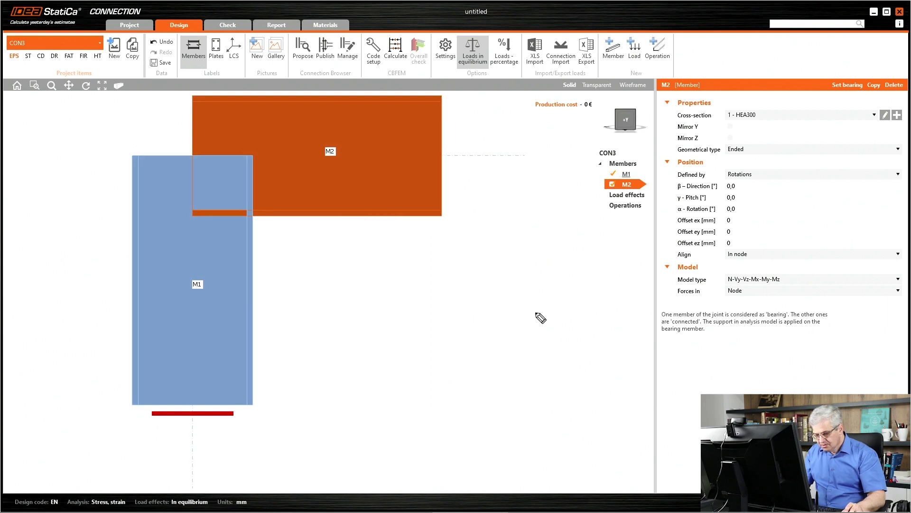
pyautogui.moveTo(269, 96)
pyautogui.mouseDown()
pyautogui.moveTo(252, 207)
pyautogui.moveTo(263, 218)
pyautogui.moveTo(272, 96)
pyautogui.moveTo(272, 186)
pyautogui.moveTo(282, 220)
pyautogui.moveTo(280, 96)
pyautogui.mouseUp()
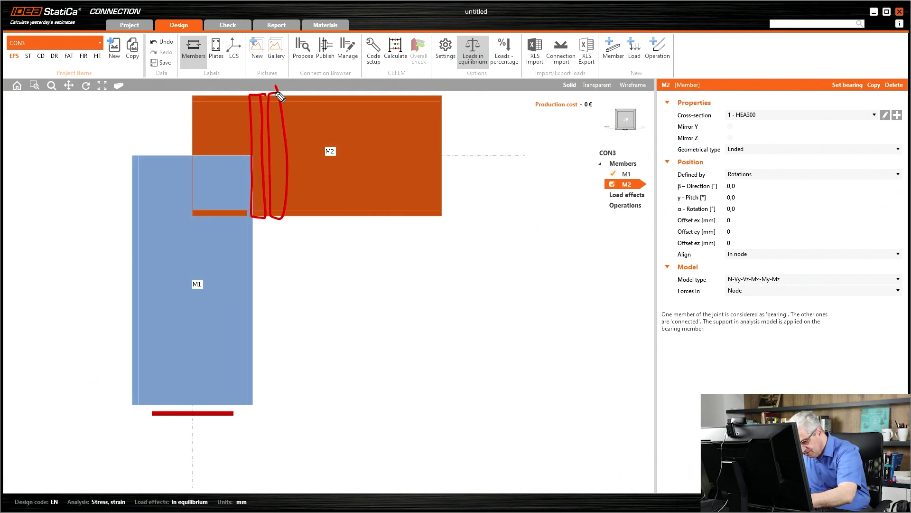
pyautogui.press('Escape')
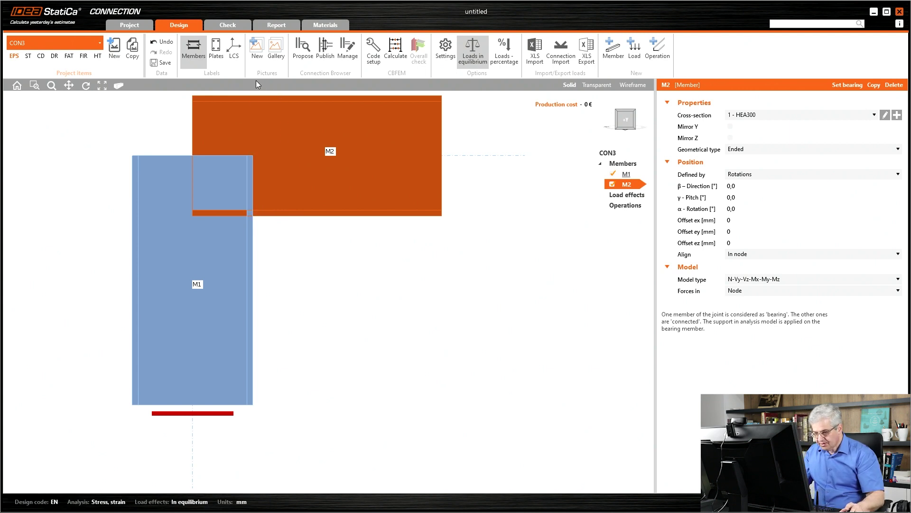
# - Add a load effect with a bending moment My of 10 kNm at the end of M2
pyautogui.scroll(-2, 296, 223)
pyautogui.rightClick(627, 195)
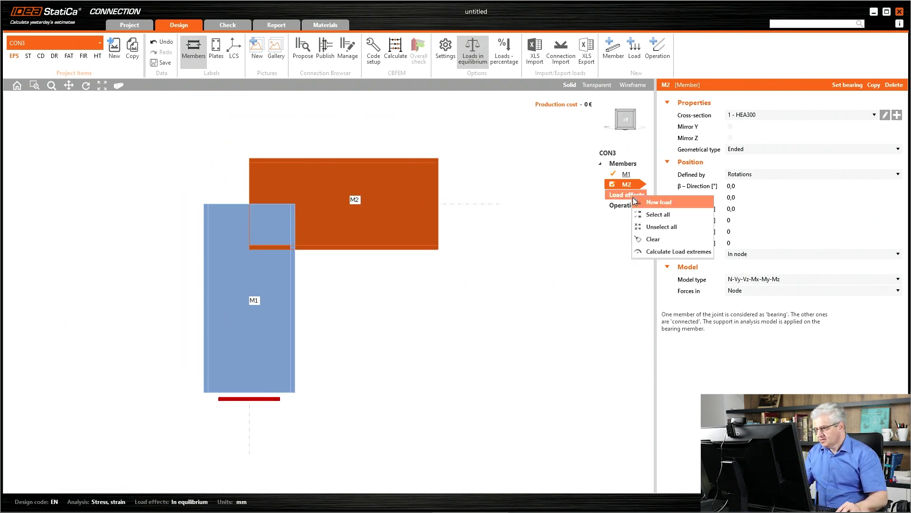
pyautogui.click(650, 204)
pyautogui.click(820, 142)
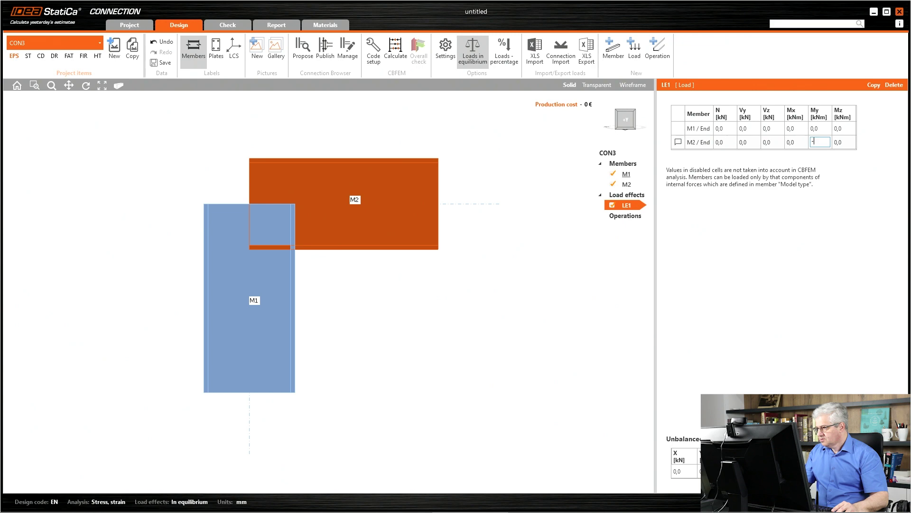
pyautogui.write('10')
pyautogui.press('Tab')
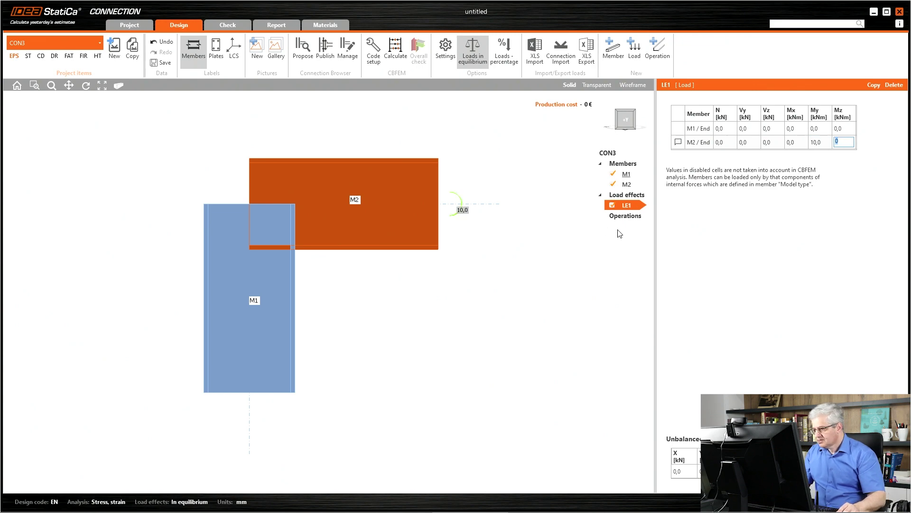
# - Examine the available manufacturing operations, comparing the stiffening plate with the other operations that add plates
pyautogui.rightClick(622, 216)
pyautogui.click(638, 224)
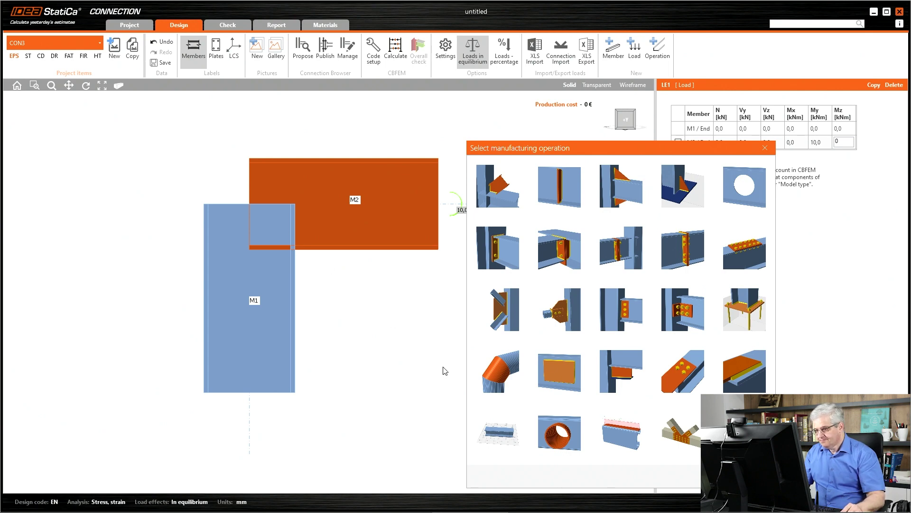
pyautogui.moveTo(532, 349)
pyautogui.mouseDown()
pyautogui.moveTo(523, 383)
pyautogui.moveTo(533, 340)
pyautogui.mouseUp()
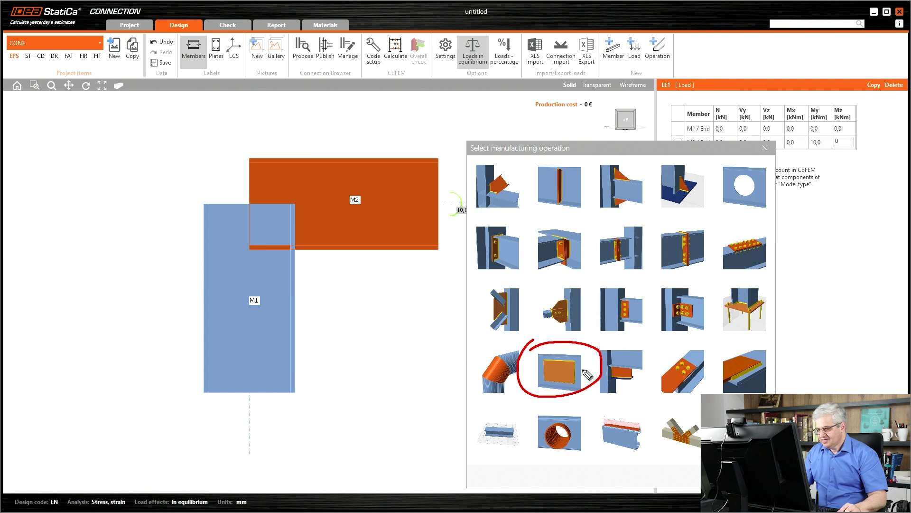
pyautogui.press('e')
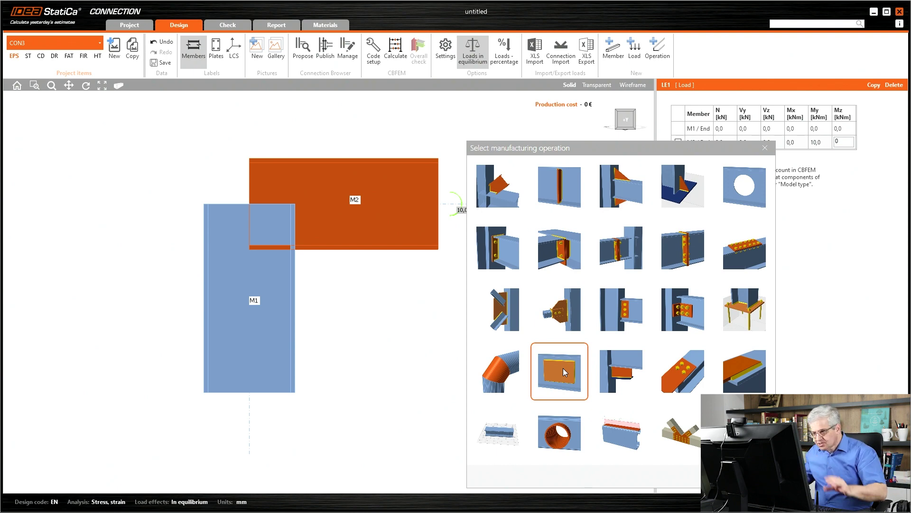
pyautogui.moveTo(508, 237)
pyautogui.mouseDown()
pyautogui.moveTo(746, 235)
pyautogui.moveTo(734, 320)
pyautogui.moveTo(475, 330)
pyautogui.moveTo(518, 260)
pyautogui.mouseUp()
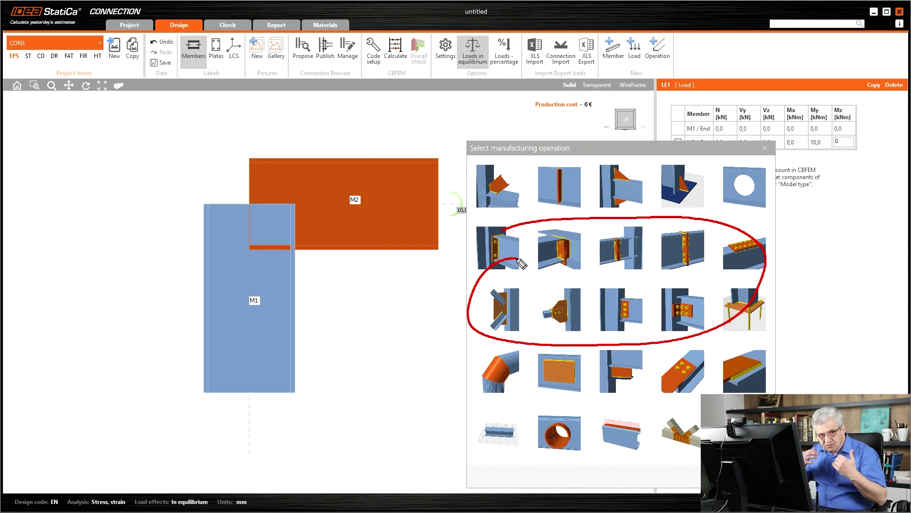
pyautogui.moveTo(546, 357)
pyautogui.mouseDown()
pyautogui.moveTo(591, 370)
pyautogui.moveTo(563, 390)
pyautogui.moveTo(535, 376)
pyautogui.mouseUp()
pyautogui.moveTo(485, 357)
pyautogui.mouseDown()
pyautogui.moveTo(504, 353)
pyautogui.moveTo(521, 375)
pyautogui.moveTo(487, 387)
pyautogui.moveTo(485, 356)
pyautogui.mouseUp()
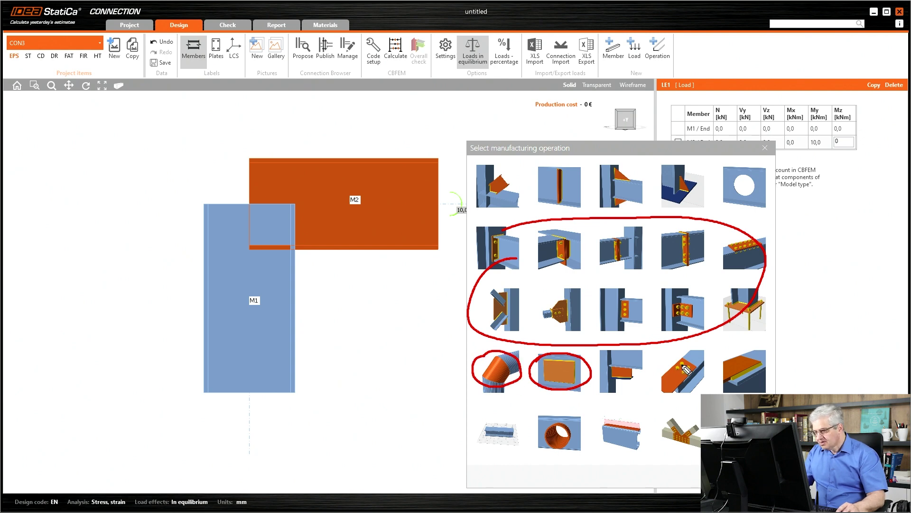
pyautogui.moveTo(616, 371)
pyautogui.mouseDown()
pyautogui.moveTo(631, 380)
pyautogui.moveTo(613, 368)
pyautogui.mouseUp()
pyautogui.moveTo(506, 199)
pyautogui.mouseDown()
pyautogui.moveTo(494, 177)
pyautogui.moveTo(484, 190)
pyautogui.mouseUp()
pyautogui.moveTo(683, 356)
pyautogui.mouseDown()
pyautogui.moveTo(674, 384)
pyautogui.moveTo(668, 357)
pyautogui.mouseUp()
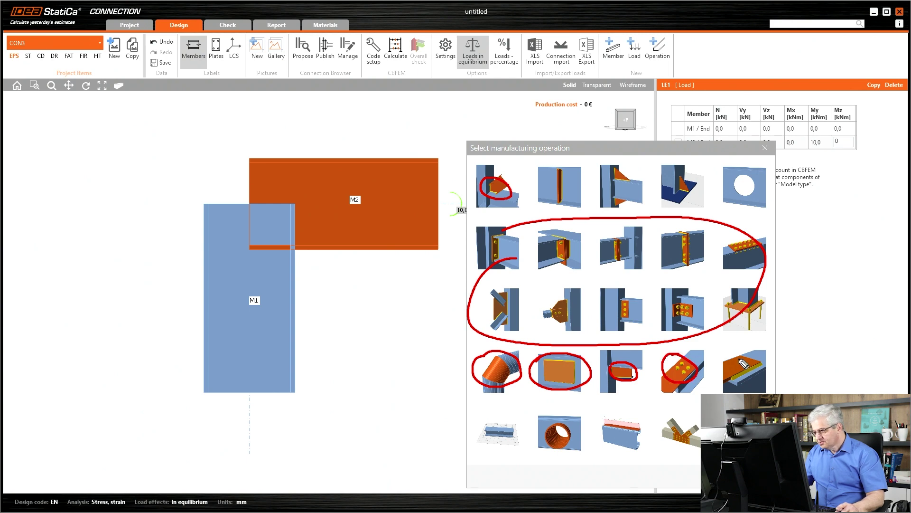
pyautogui.moveTo(743, 360); pyautogui.dragTo(730, 369)
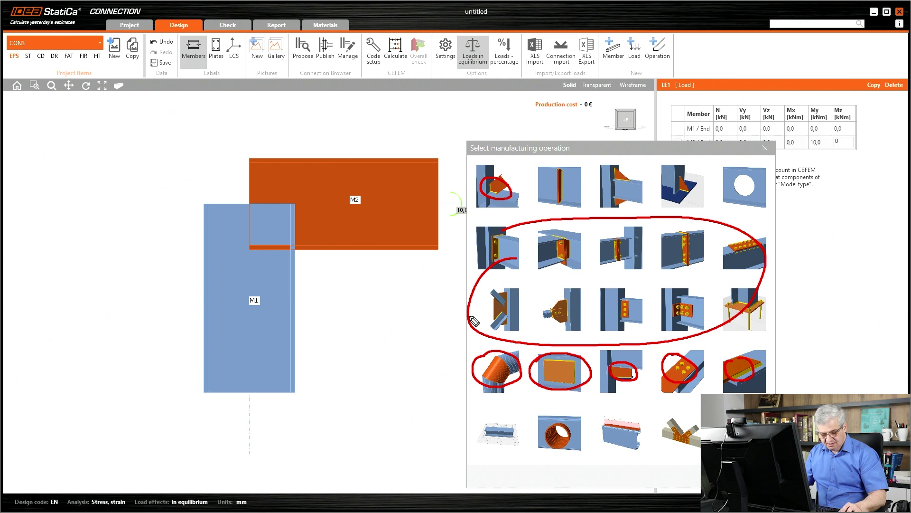
pyautogui.press('Escape')
# - Add a stiffening plate and set its origin to member M1
pyautogui.click(562, 381)
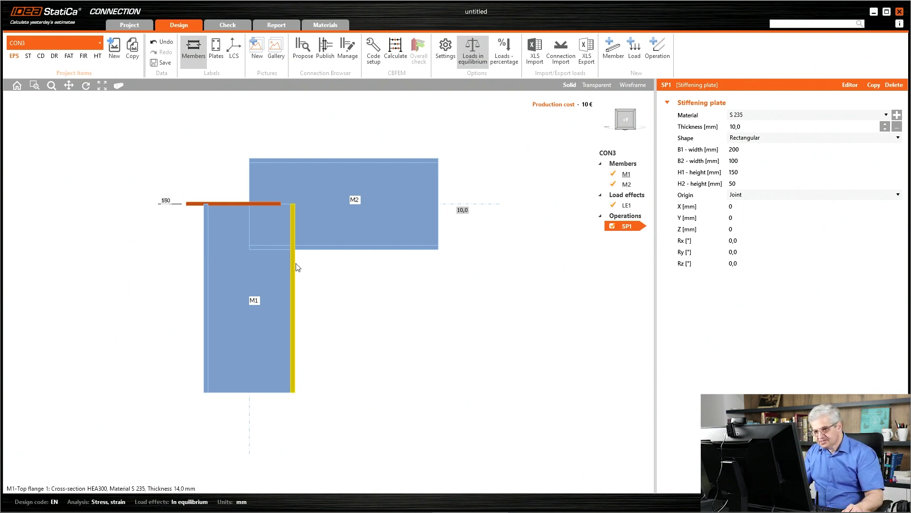
pyautogui.moveTo(297, 266); pyautogui.dragTo(296, 243, button='right')
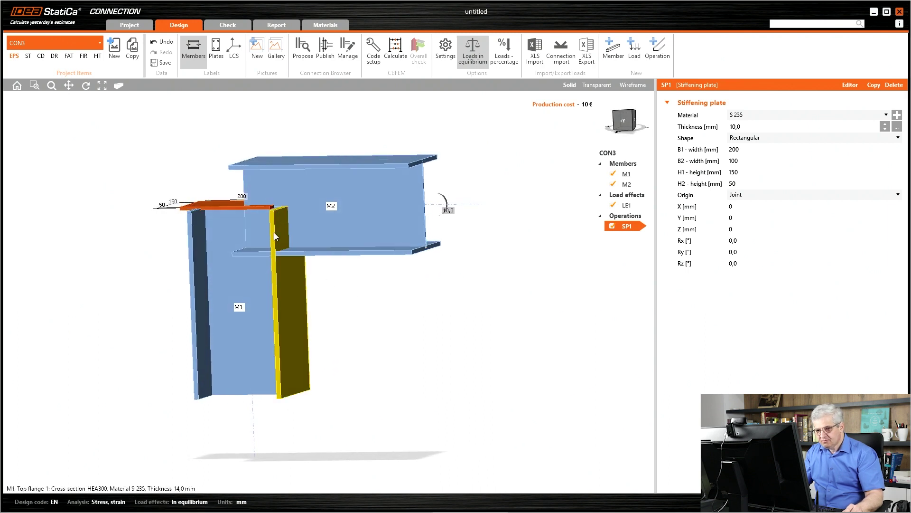
pyautogui.click(748, 195)
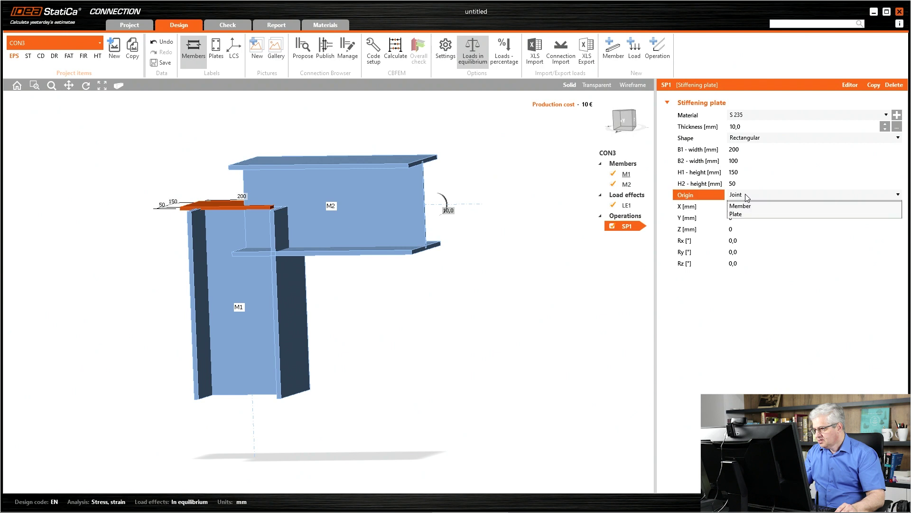
pyautogui.click(743, 222)
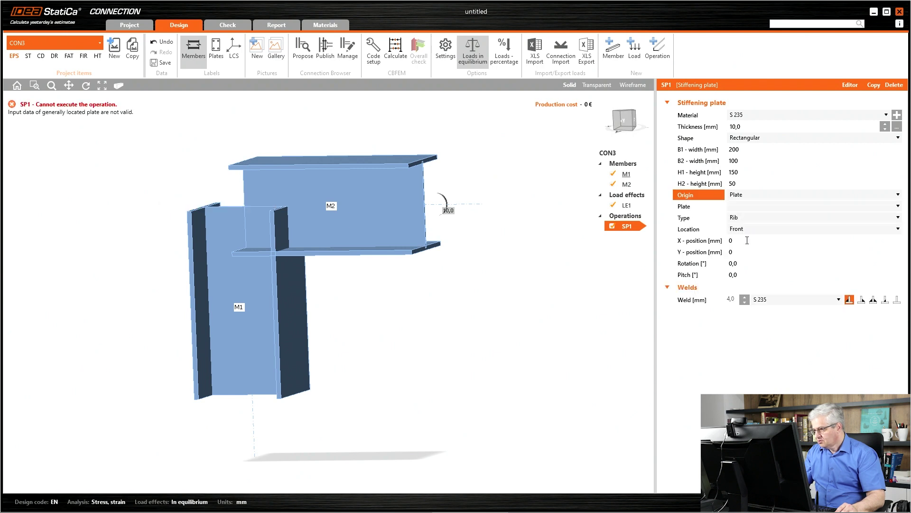
pyautogui.click(744, 195)
pyautogui.click(747, 211)
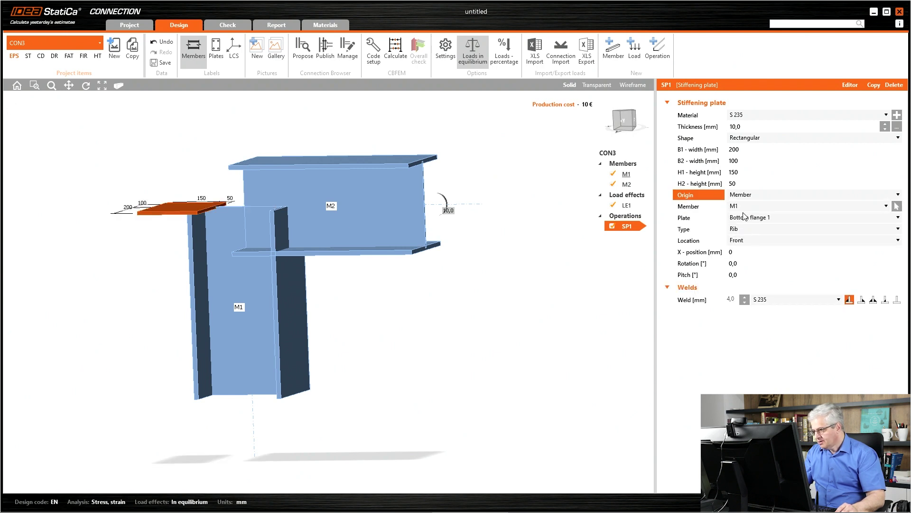
# - Place the stiffening plate on Top flange 1 of M1 and set its type to Doubler
pyautogui.click(748, 218)
pyautogui.click(748, 233)
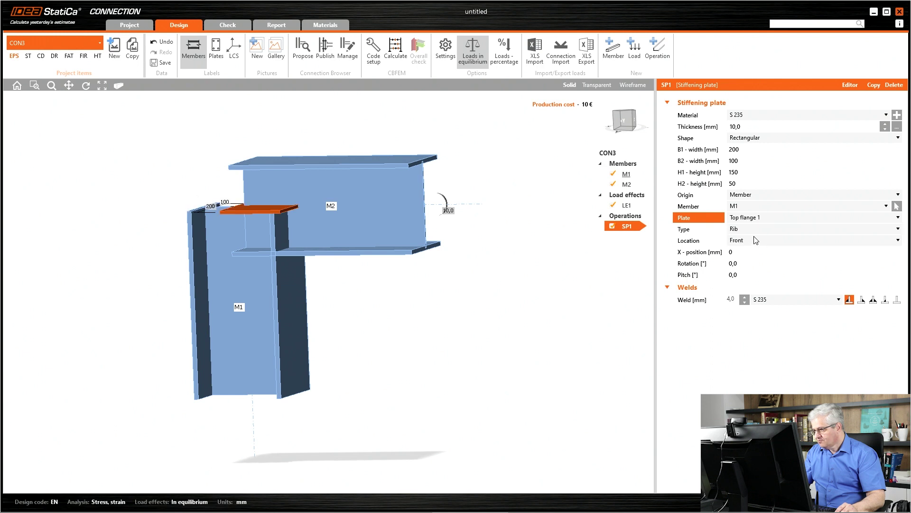
pyautogui.click(749, 230)
pyautogui.click(745, 254)
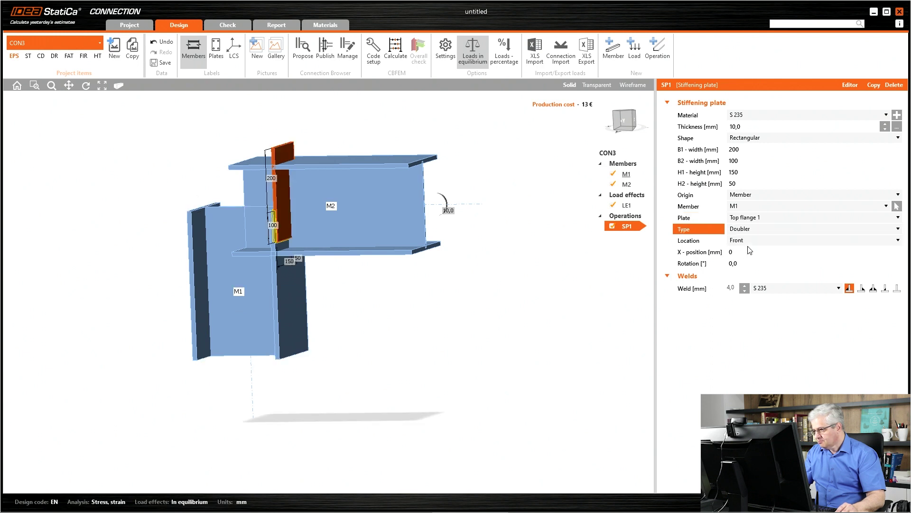
# - Set the stiffening plate's thickness to 20 mm and its weld to No weld
pyautogui.click(745, 241)
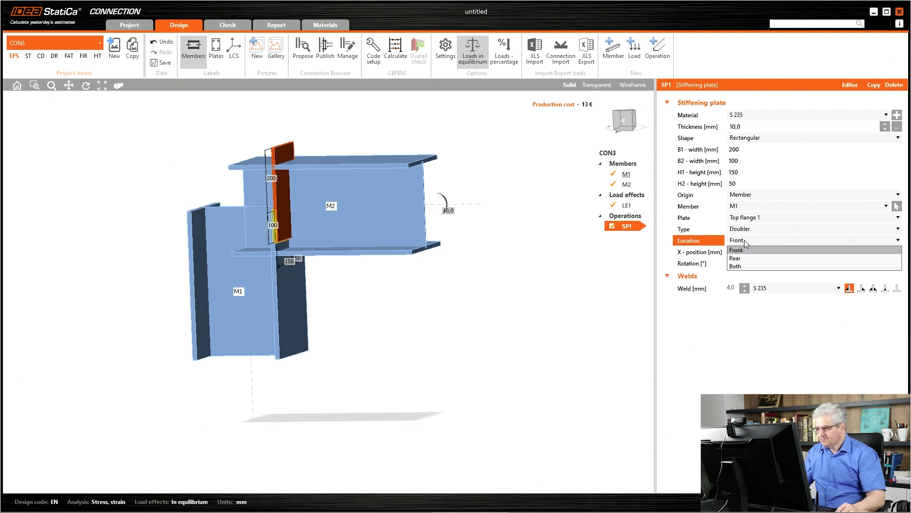
pyautogui.click(744, 240)
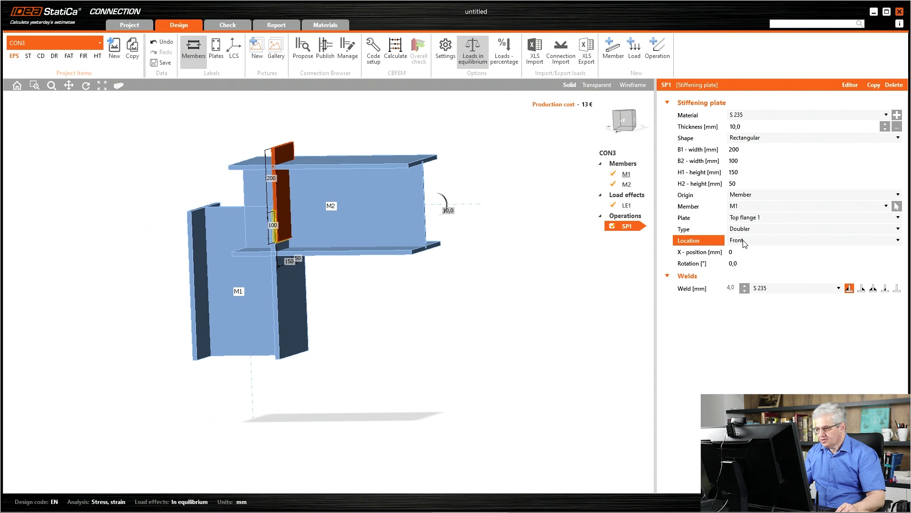
pyautogui.click(621, 121)
pyautogui.click(741, 127)
pyautogui.write('120')
pyautogui.press('Tab')
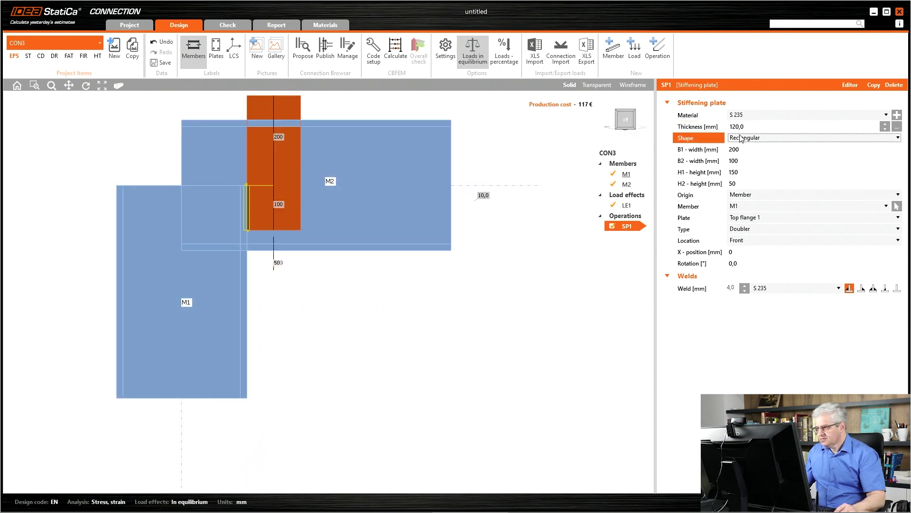
pyautogui.click(741, 126)
pyautogui.write('20')
pyautogui.press('Tab')
pyautogui.scroll(-1, 527, 256)
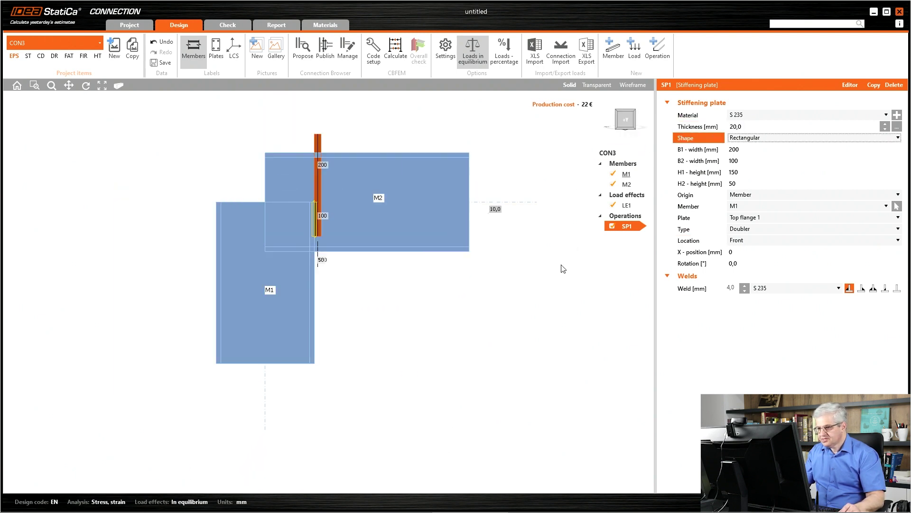
pyautogui.click(896, 288)
pyautogui.moveTo(414, 294); pyautogui.dragTo(376, 301, button='right')
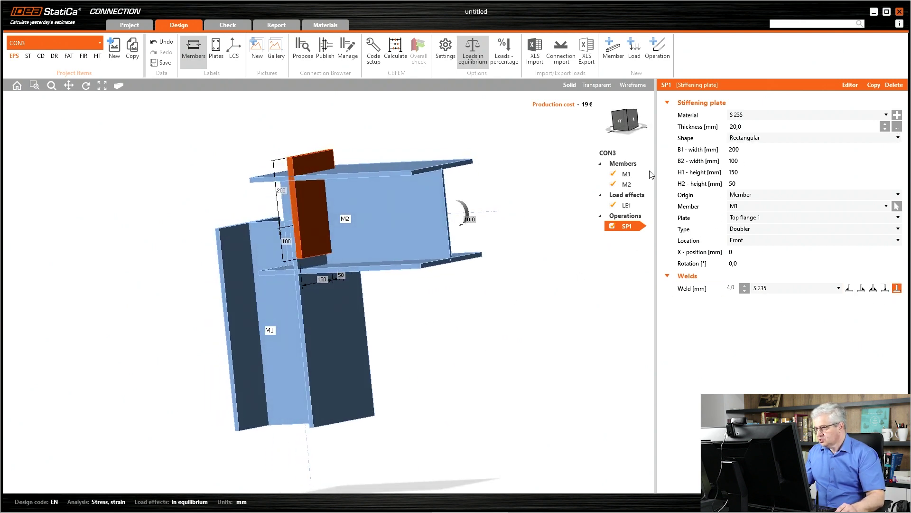
# - Set the stiffening plate's B1 and B2 widths and its H2 height to 150 mm each
pyautogui.click(634, 125)
pyautogui.click(597, 85)
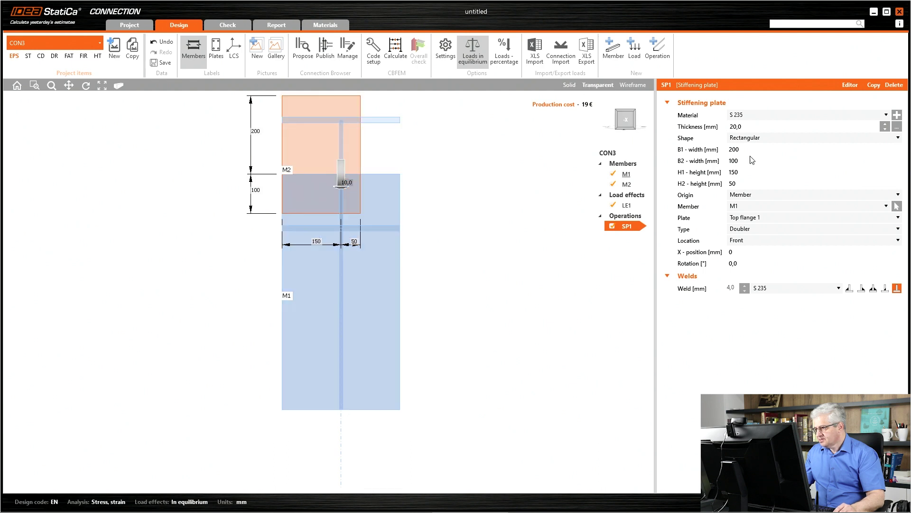
pyautogui.click(741, 150)
pyautogui.write('150')
pyautogui.click(742, 160)
pyautogui.write('1')
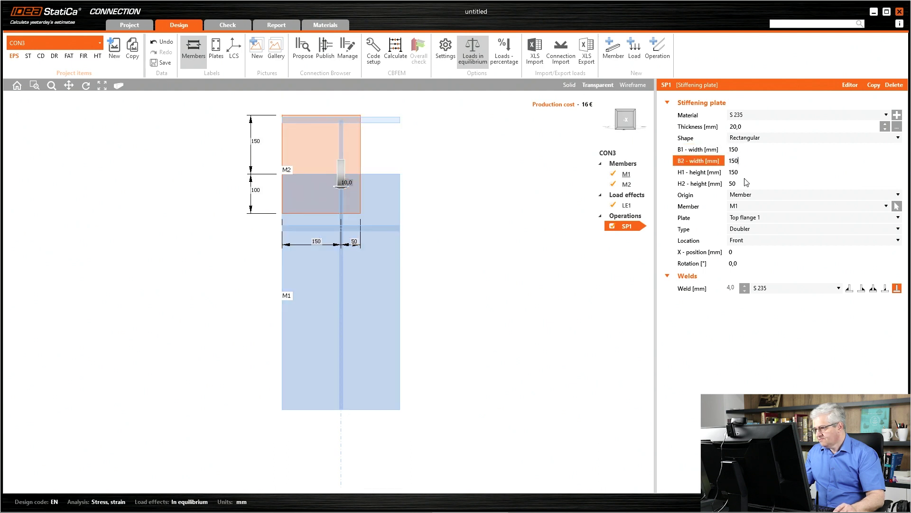
pyautogui.click(747, 183)
pyautogui.write('150')
pyautogui.press('Tab')
# - Add an end plate operation on member M2 and connect it to the stiffening plate SP1
pyautogui.moveTo(432, 248); pyautogui.dragTo(385, 289, button='right')
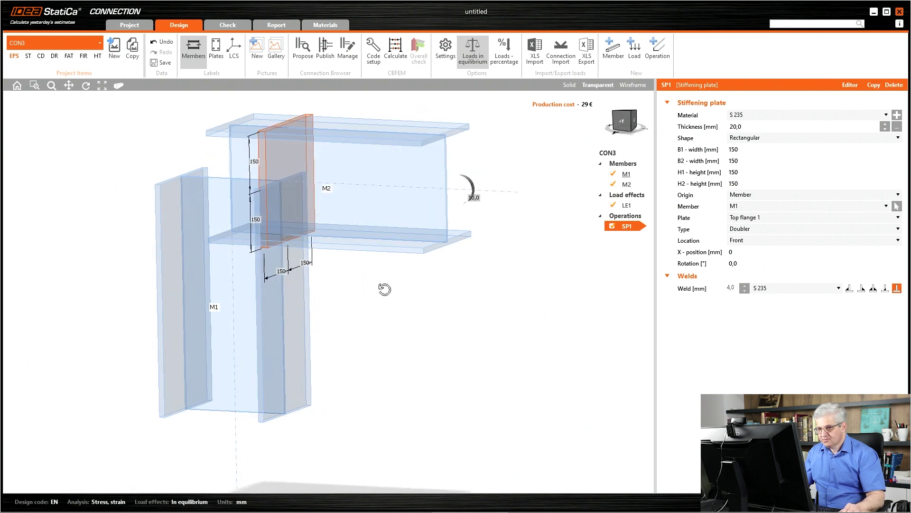
pyautogui.moveTo(335, 283); pyautogui.dragTo(405, 318, button='middle')
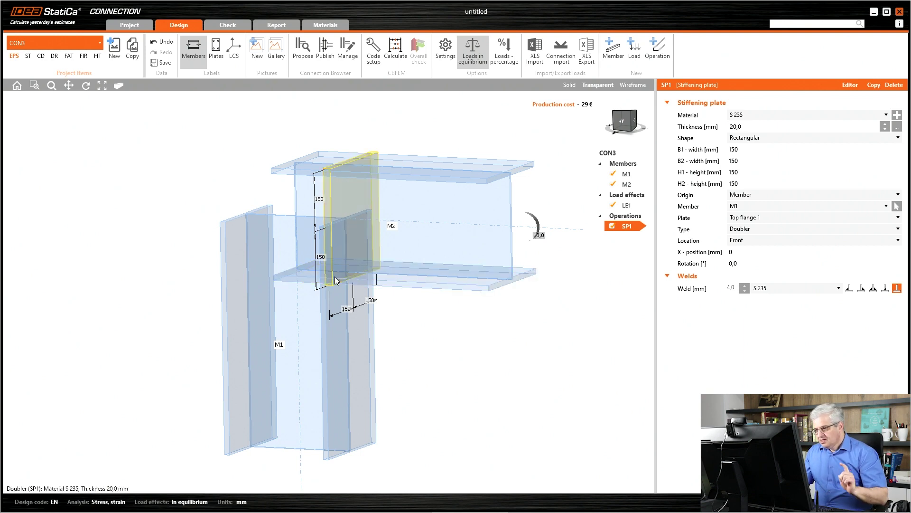
pyautogui.rightClick(623, 217)
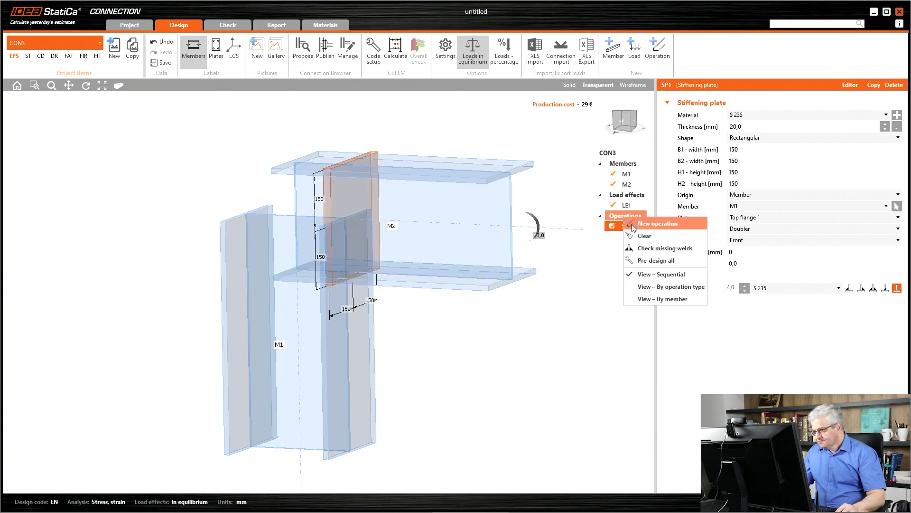
pyautogui.click(631, 224)
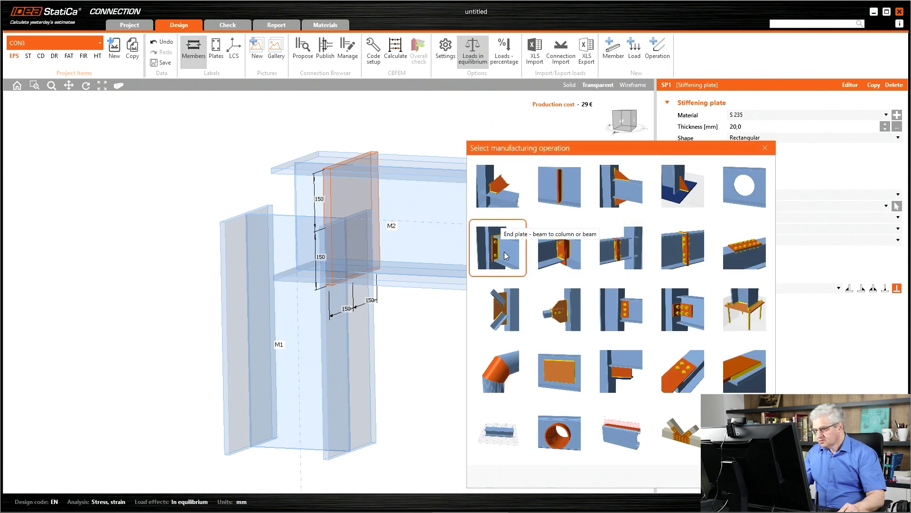
pyautogui.click(505, 226)
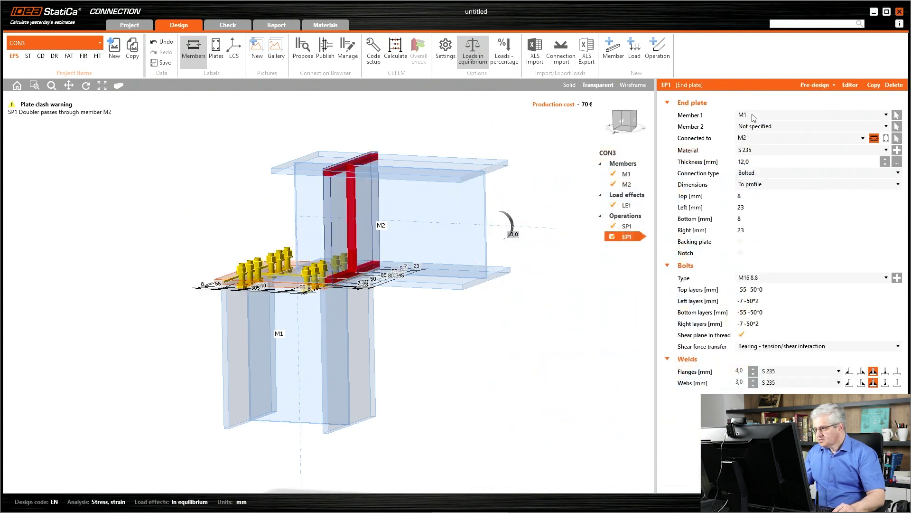
pyautogui.click(754, 118)
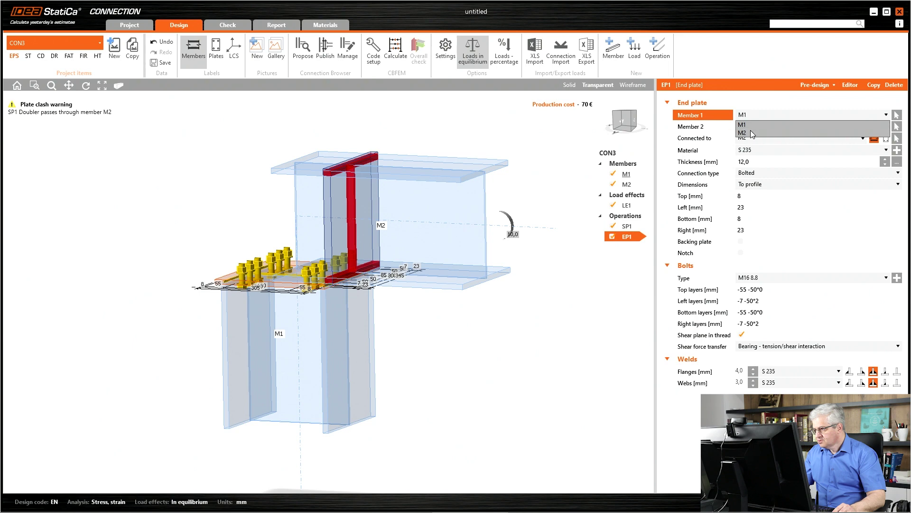
pyautogui.click(750, 131)
pyautogui.click(886, 138)
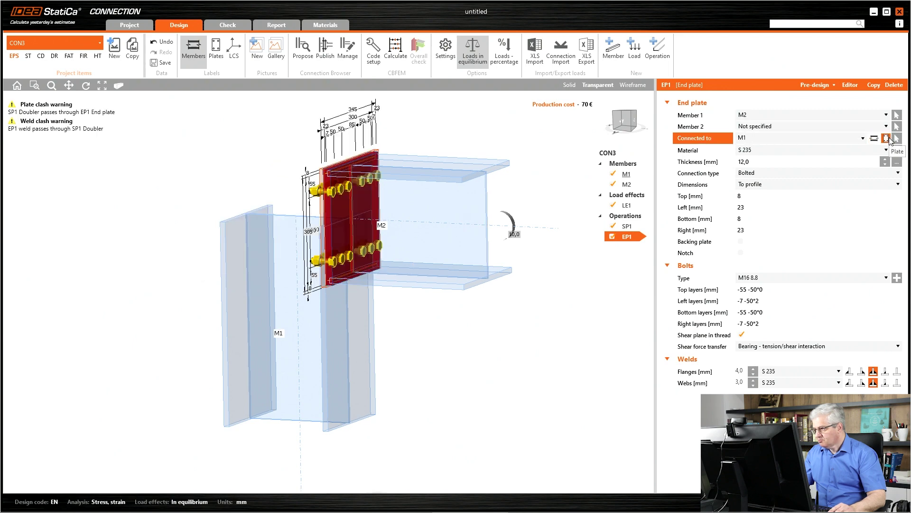
# - Clear the top, left, bottom and right bolt layers of the end plate
pyautogui.moveTo(456, 291); pyautogui.dragTo(494, 289, button='right')
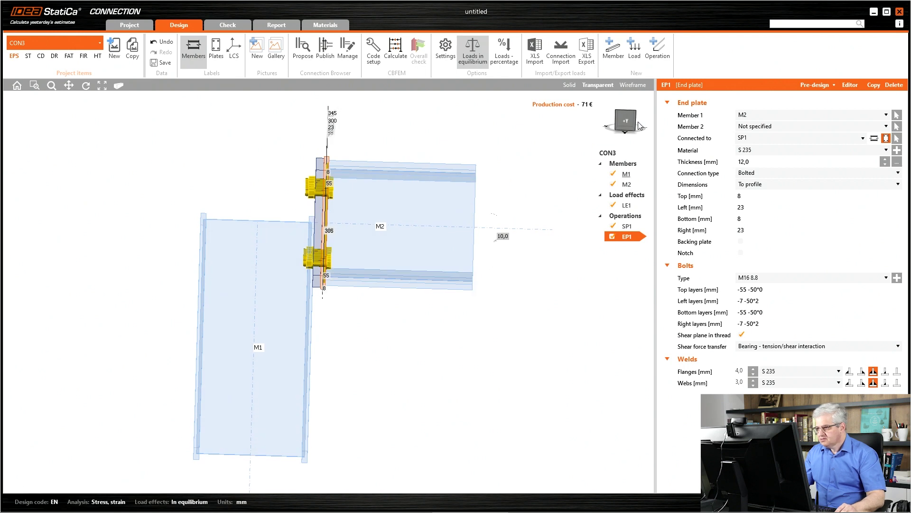
pyautogui.click(626, 122)
pyautogui.scroll(5, 275, 214)
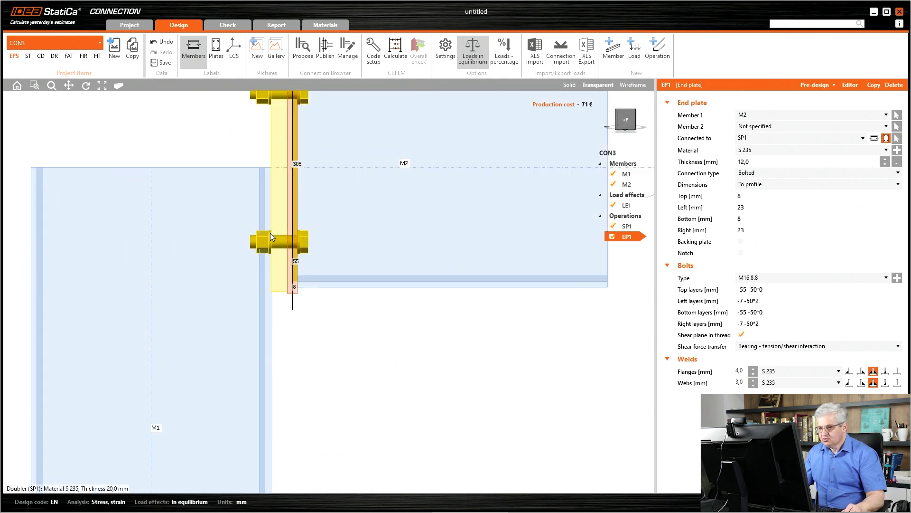
pyautogui.click(571, 84)
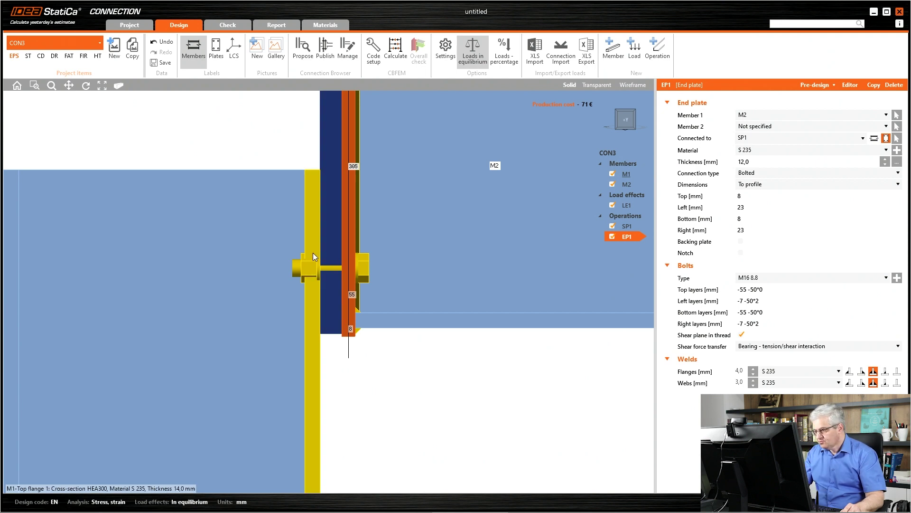
pyautogui.click(754, 291)
pyautogui.hotkey('ctrl', 'a')
pyautogui.press('BackSpace')
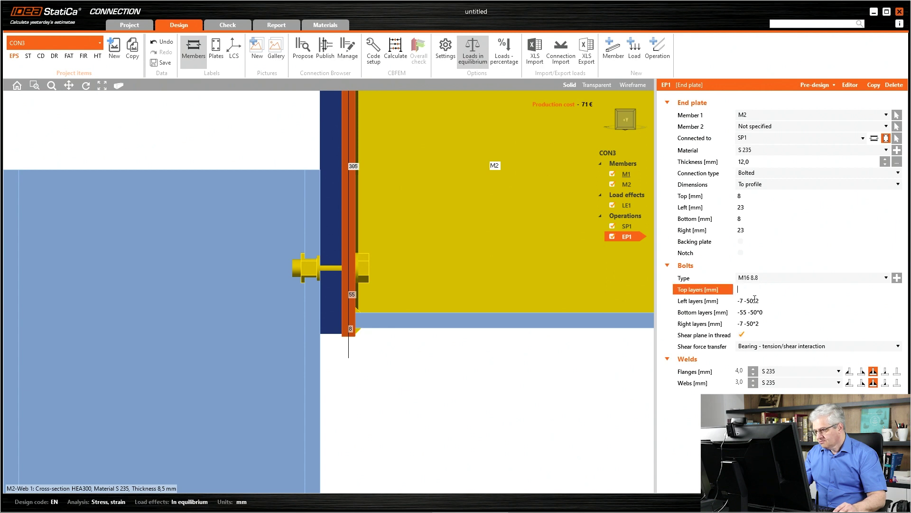
pyautogui.click(755, 300)
pyautogui.hotkey('ctrl', 'a')
pyautogui.write('-')
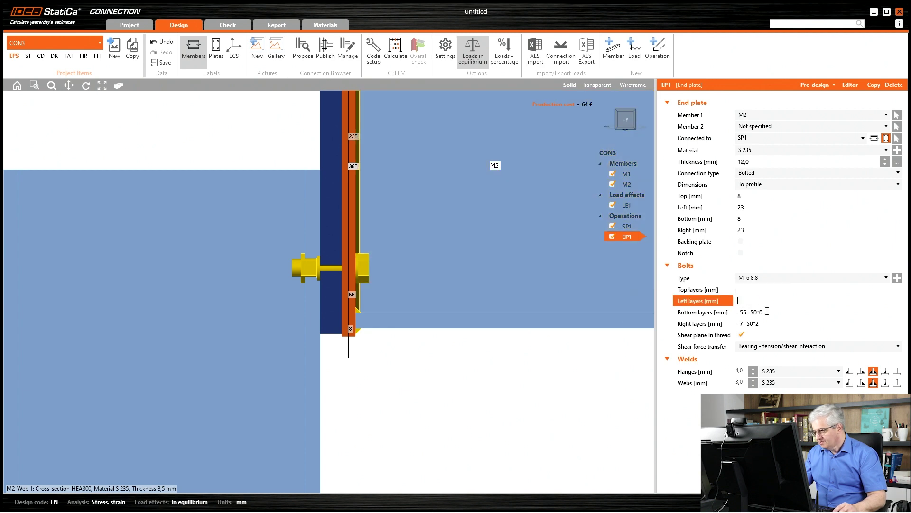
pyautogui.click(767, 311)
pyautogui.hotkey('ctrl', 'a')
pyautogui.press('BackSpace')
pyautogui.click(750, 323)
pyautogui.hotkey('ctrl', 'a')
pyautogui.press('BackSpace')
pyautogui.click(749, 315)
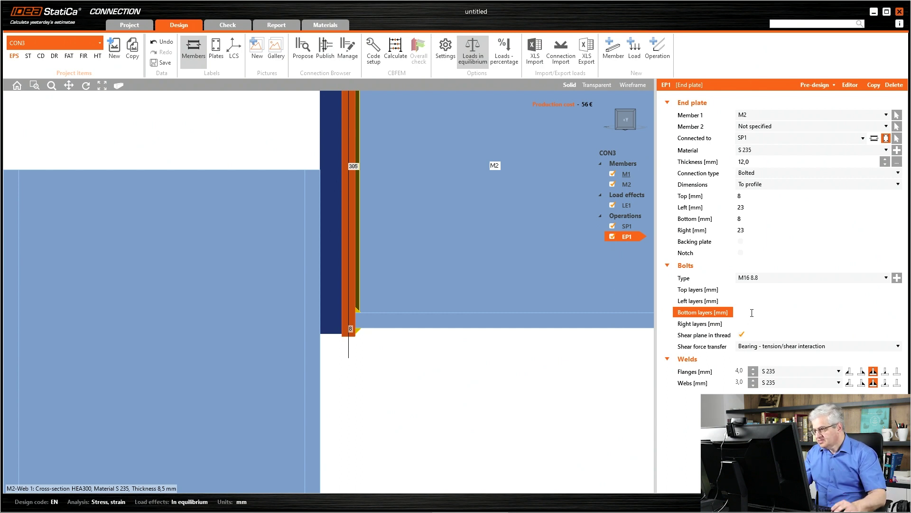
# - Change the end plate's connection type to Welded and set its plate weld to No weld
pyautogui.click(750, 174)
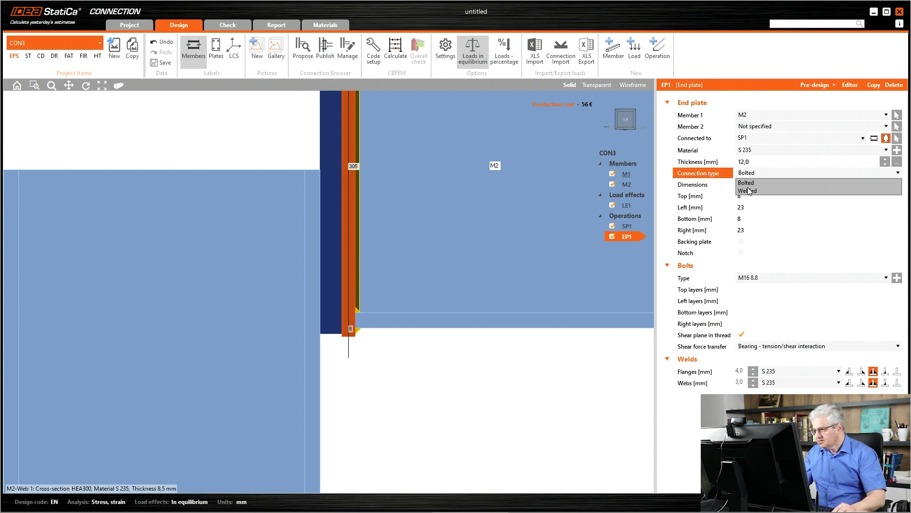
pyautogui.click(750, 191)
pyautogui.scroll(-3, 517, 329)
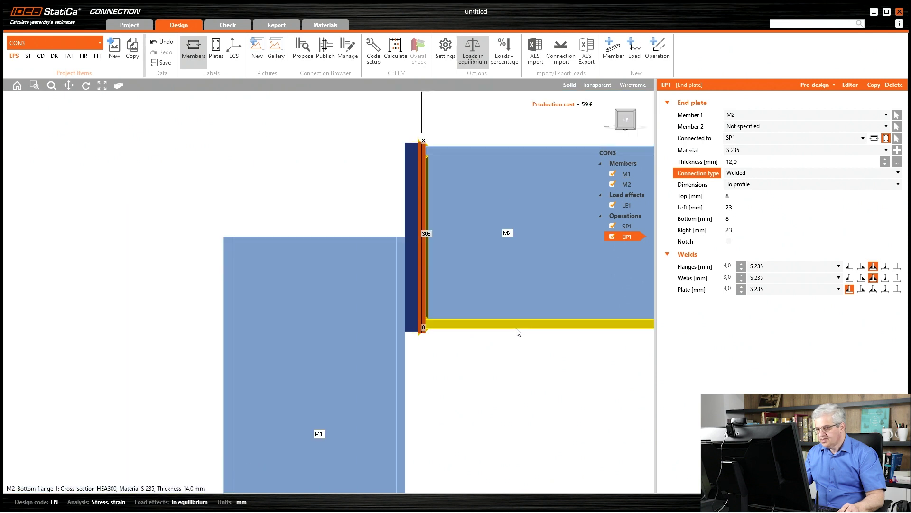
pyautogui.moveTo(517, 330); pyautogui.dragTo(494, 340, button='right')
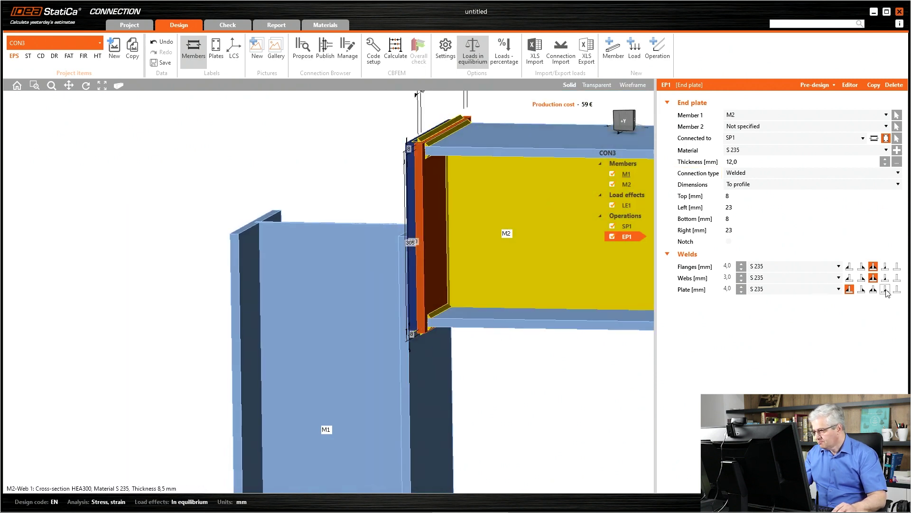
pyautogui.click(900, 291)
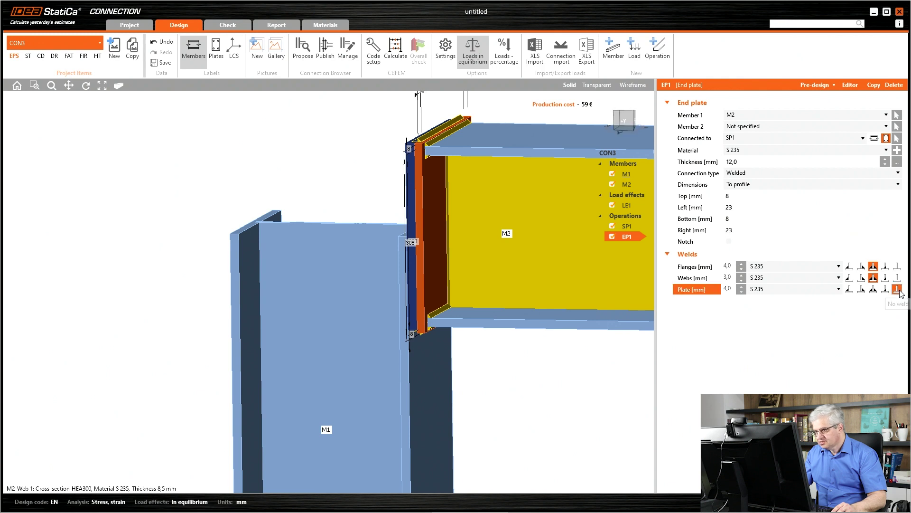
# - Set the end plate's thickness to 20 mm
pyautogui.moveTo(476, 317); pyautogui.dragTo(456, 314, button='right')
pyautogui.click(733, 162)
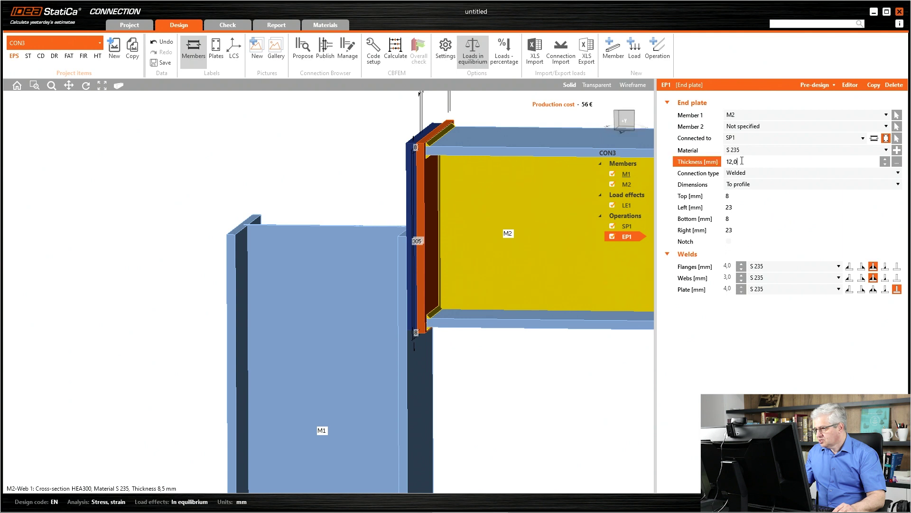
pyautogui.write('20')
pyautogui.press('Tab')
# - Set the end plate's top and bottom overhangs to 0 mm
pyautogui.moveTo(471, 290); pyautogui.dragTo(483, 283, button='right')
pyautogui.click(718, 199)
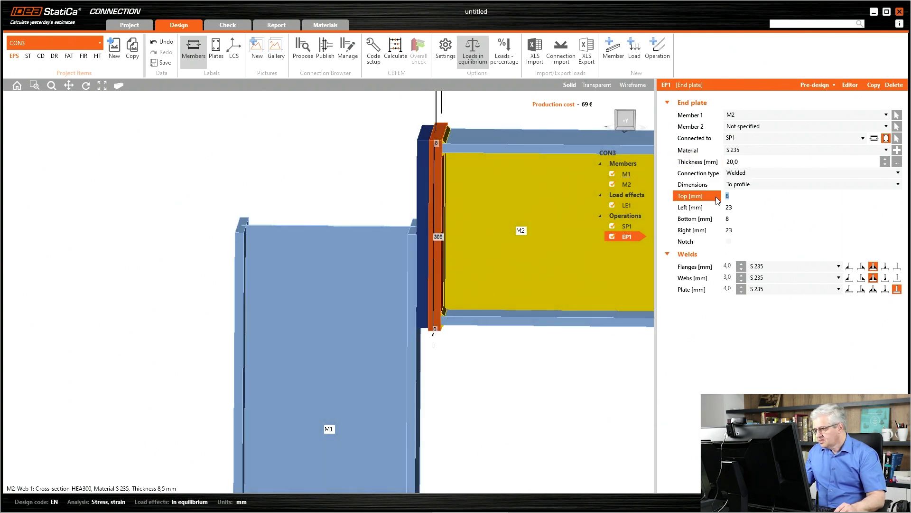
pyautogui.click(732, 218)
pyautogui.write('0')
pyautogui.press('Tab')
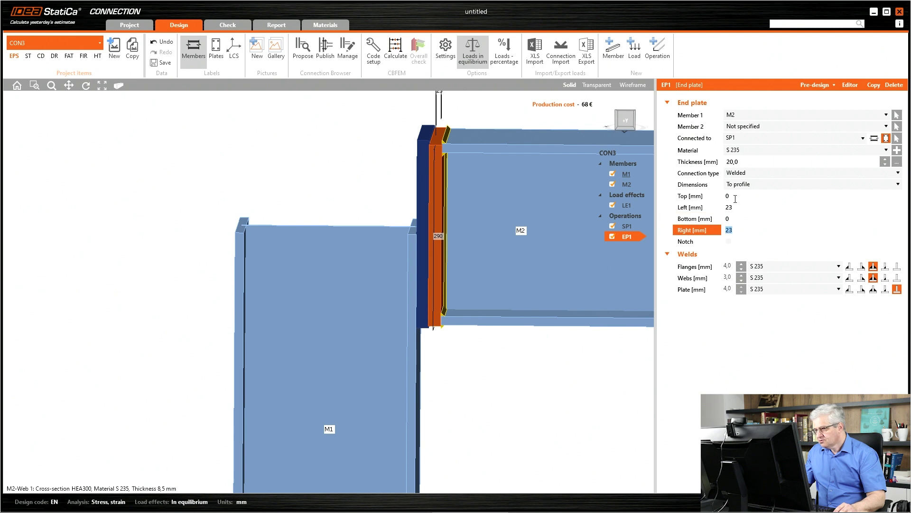
# - Set the end plate's top and bottom overhangs to 5 mm and its left and right overhangs to 0 mm
pyautogui.click(721, 199)
pyautogui.click(735, 219)
pyautogui.write('5')
pyautogui.click(719, 209)
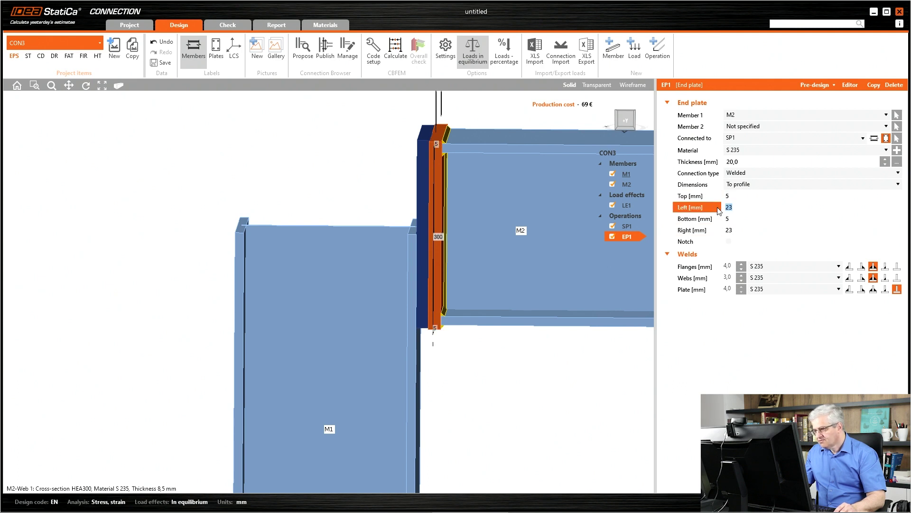
pyautogui.click(738, 231)
pyautogui.write('0')
pyautogui.press('Tab')
# - Add a cut of member M1 by M2 and set its cutting plane to Farther
pyautogui.moveTo(527, 187); pyautogui.dragTo(332, 287, button='right')
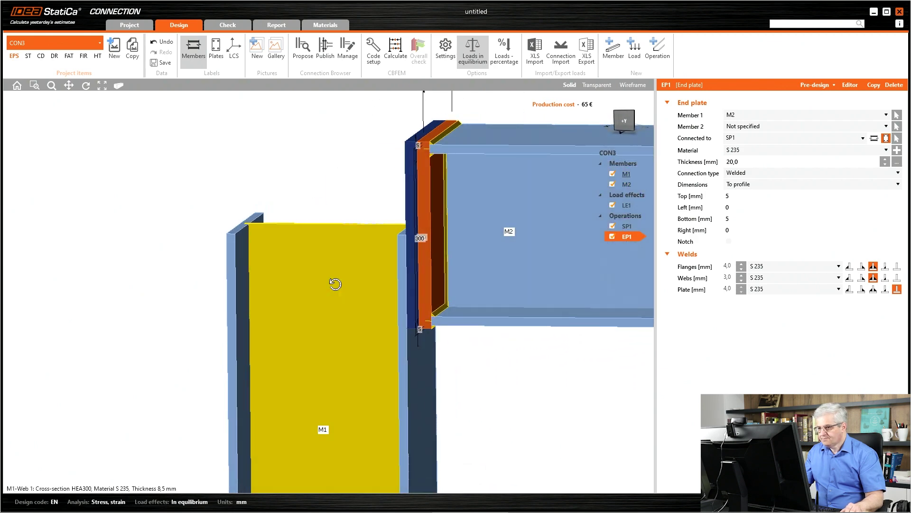
pyautogui.moveTo(103, 315); pyautogui.dragTo(92, 311, button='right')
pyautogui.moveTo(280, 330); pyautogui.dragTo(265, 301, button='right')
pyautogui.rightClick(626, 234)
pyautogui.click(639, 223)
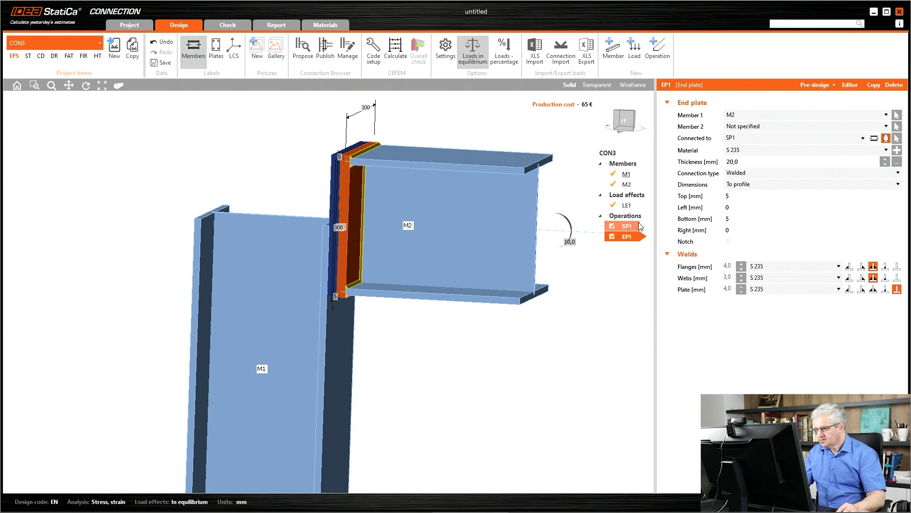
pyautogui.click(498, 191)
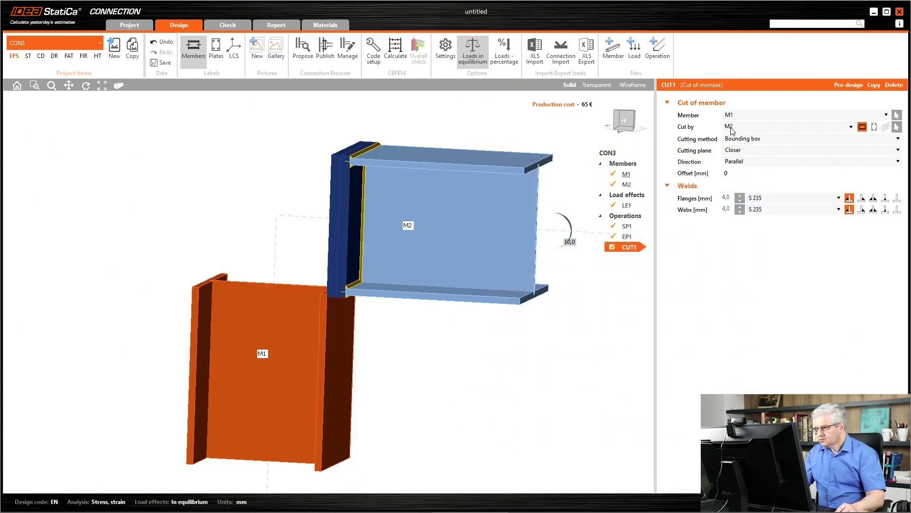
pyautogui.click(739, 152)
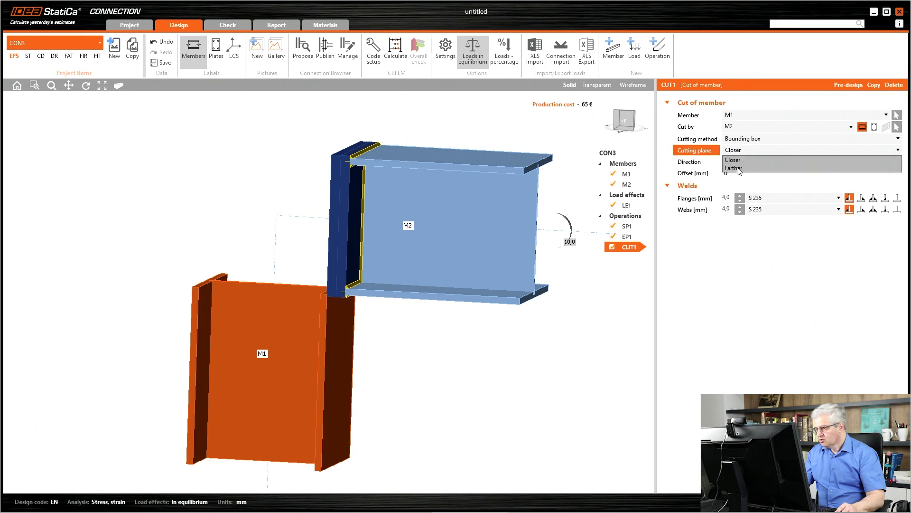
pyautogui.click(737, 167)
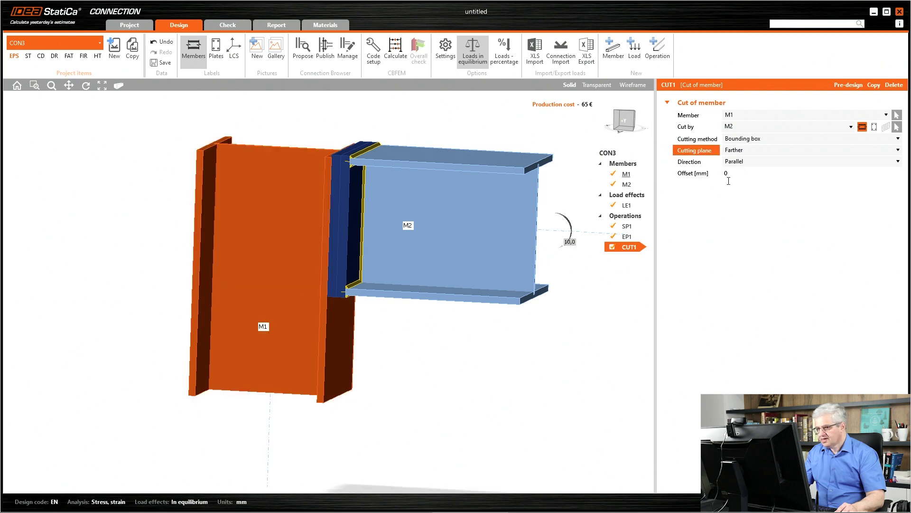
# - Add a bolt grid or contact operation between the stiffening plate SP1 and the end plate EP1
pyautogui.rightClick(624, 218)
pyautogui.click(630, 221)
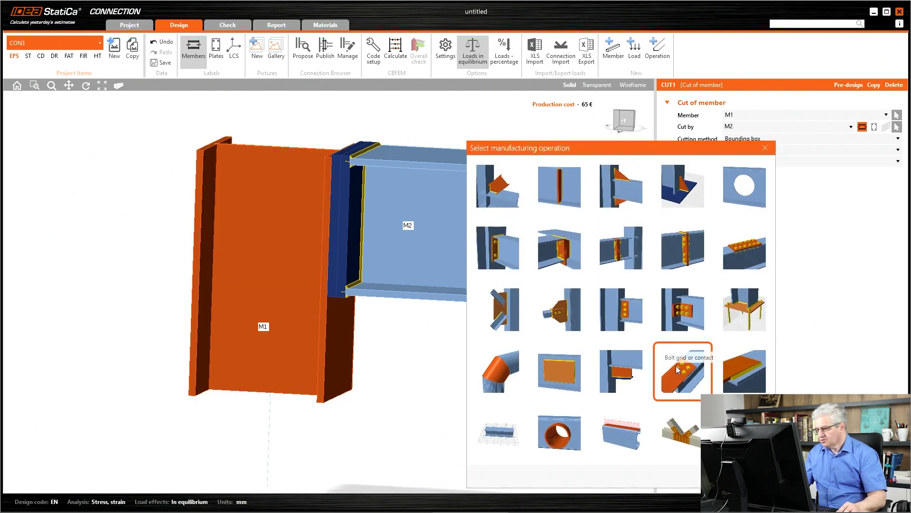
pyautogui.click(676, 365)
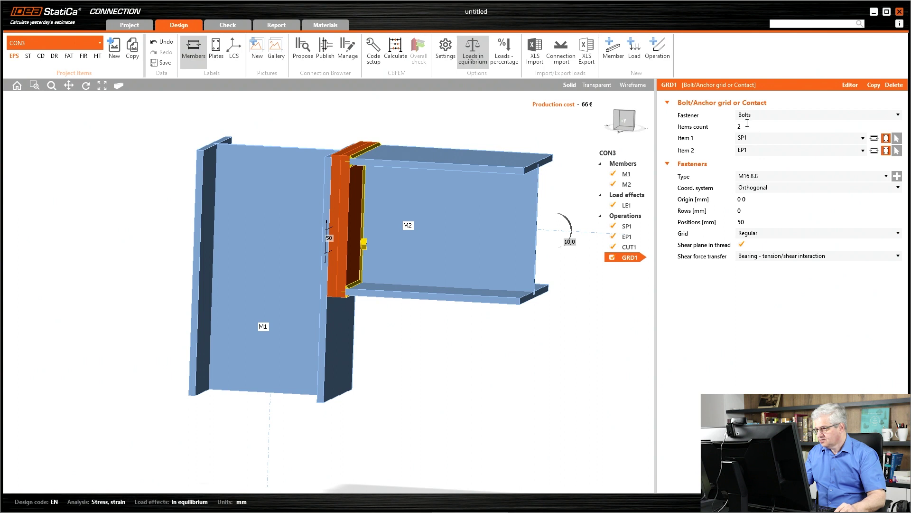
# - Set the number of items connected by the bolt grid to 3
pyautogui.click(726, 129)
pyautogui.write('3')
pyautogui.press('Tab')
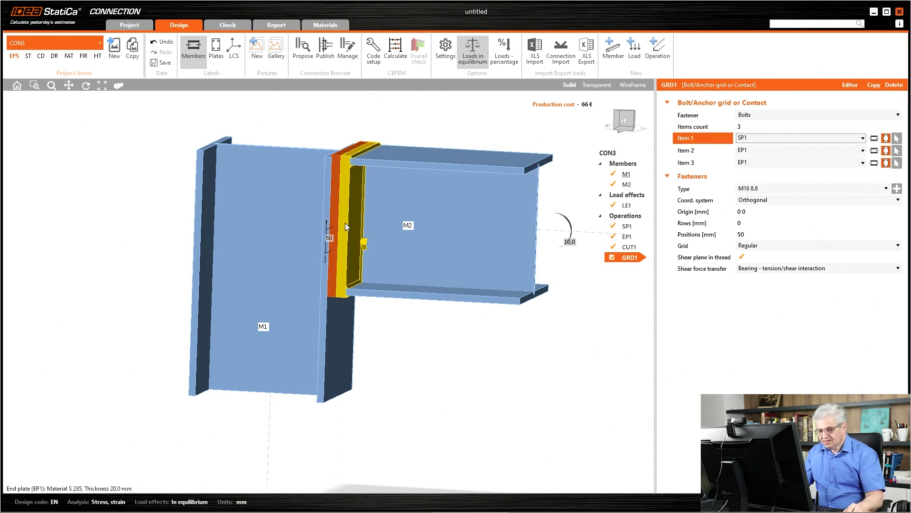
pyautogui.moveTo(102, 398)
pyautogui.mouseDown()
pyautogui.moveTo(55, 461)
pyautogui.moveTo(74, 459)
pyautogui.mouseUp()
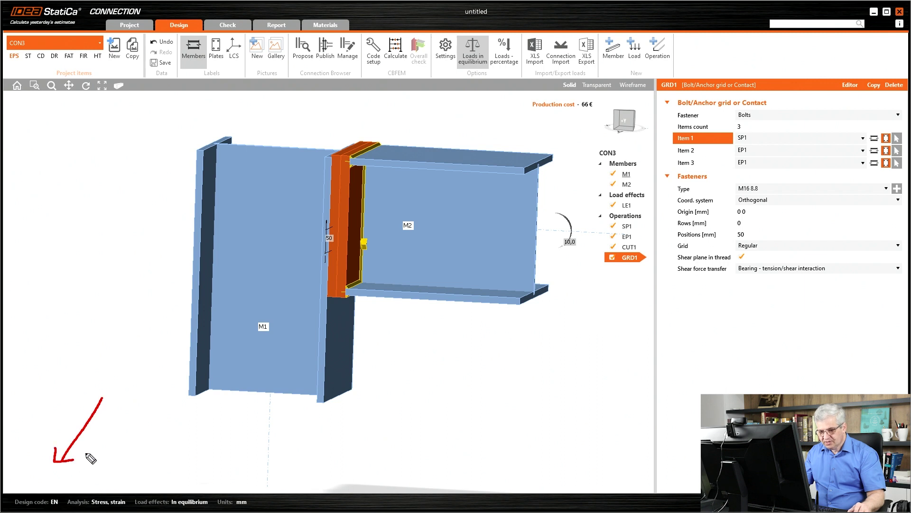
pyautogui.press('e')
pyautogui.moveTo(88, 423)
pyautogui.mouseDown()
pyautogui.moveTo(60, 467)
pyautogui.moveTo(79, 458)
pyautogui.mouseUp()
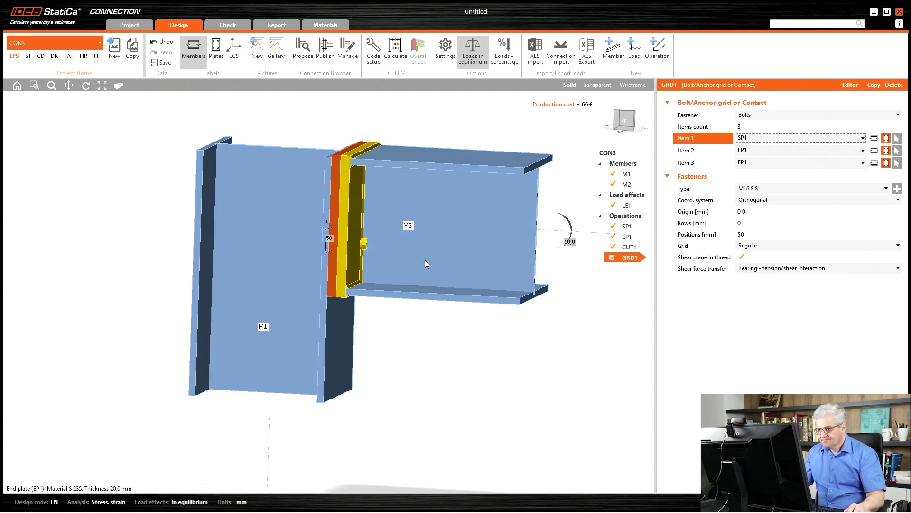
# - Assign end plate EP1, stiffening plate SP1 and the top flange of M1 as the bolt grid's items 1, 2 and 3
pyautogui.click(761, 140)
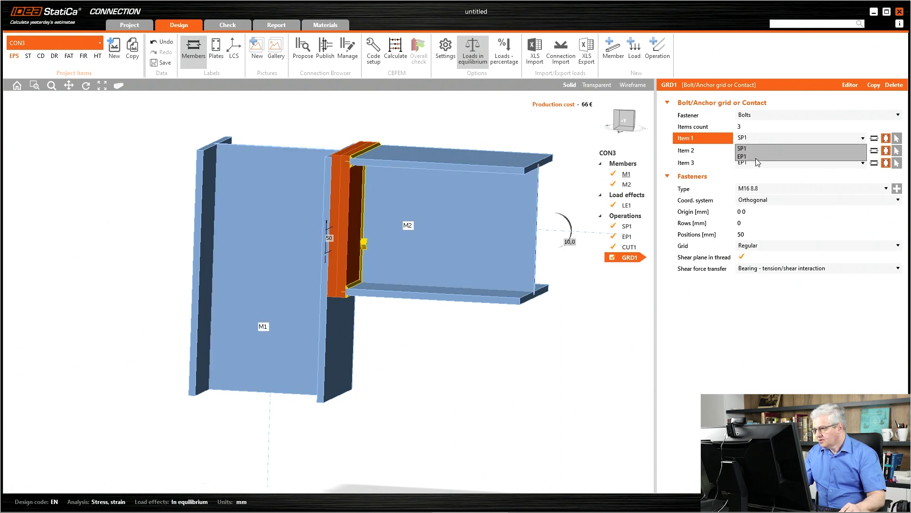
pyautogui.click(758, 156)
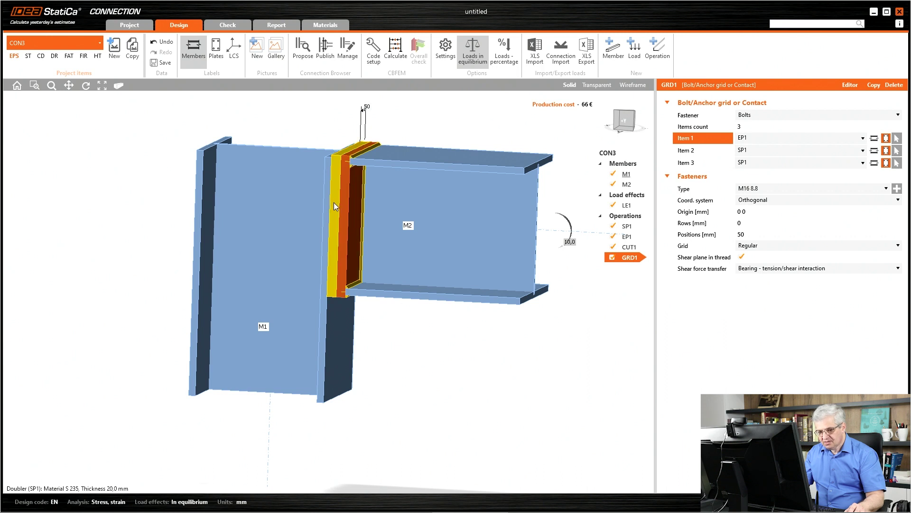
pyautogui.click(897, 150)
pyautogui.click(337, 171)
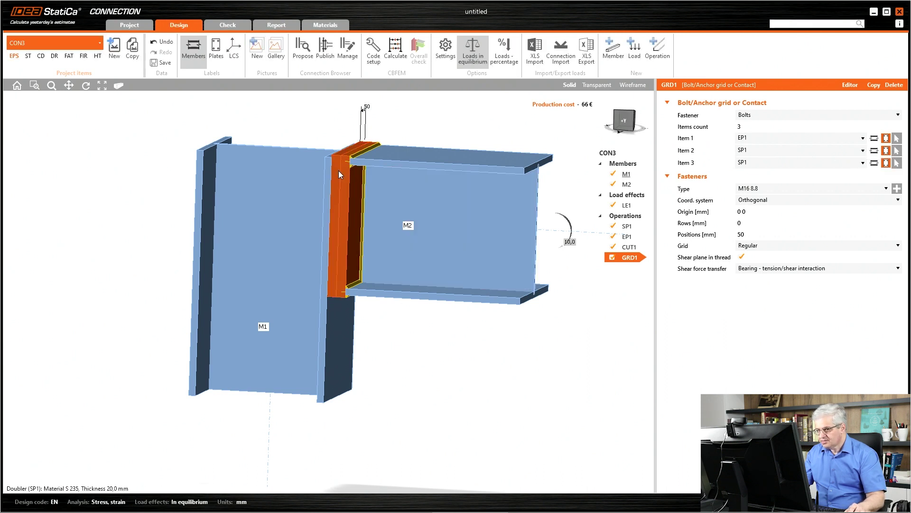
pyautogui.click(877, 164)
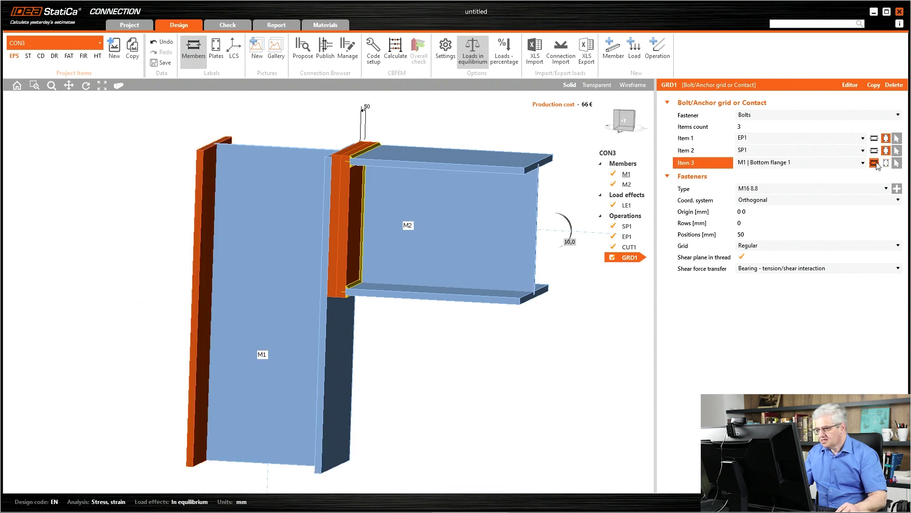
pyautogui.click(776, 165)
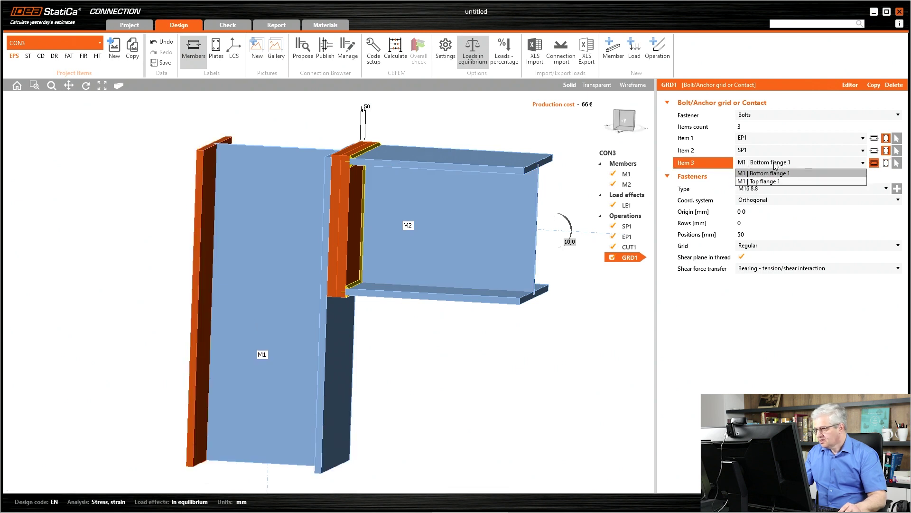
pyautogui.click(770, 183)
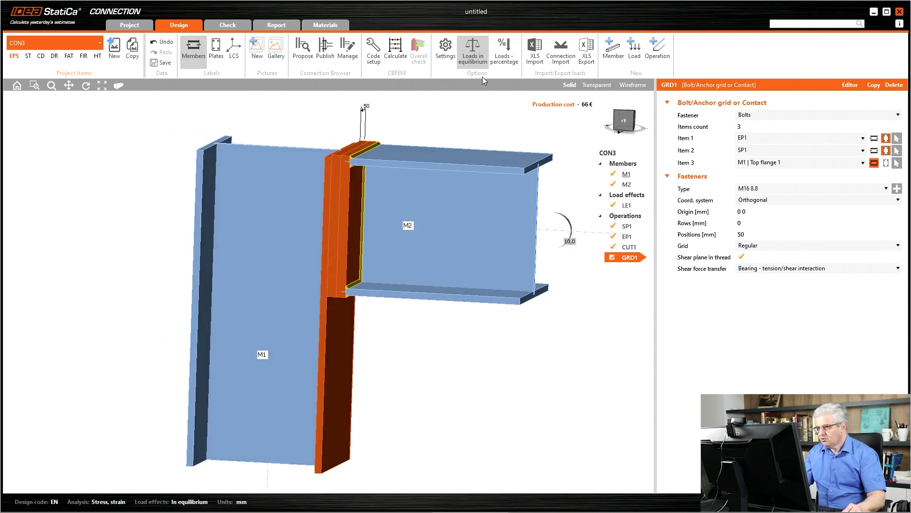
# - Display the model as transparent and examine from the side how the bolt passes through the plates and the column flange
pyautogui.click(597, 85)
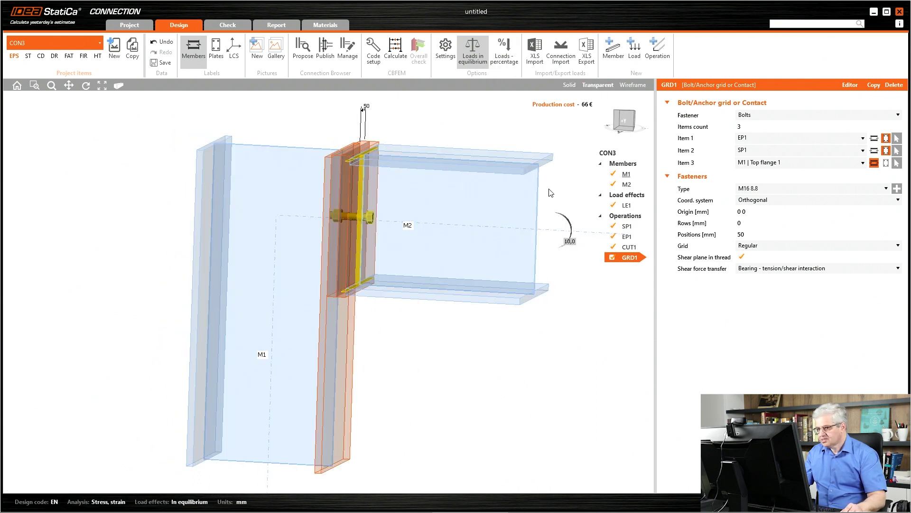
pyautogui.click(622, 122)
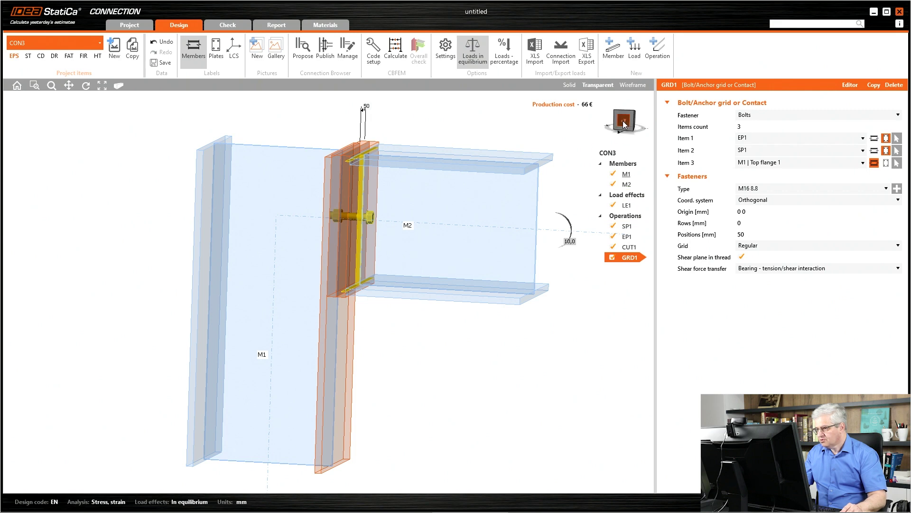
pyautogui.scroll(5, 244, 210)
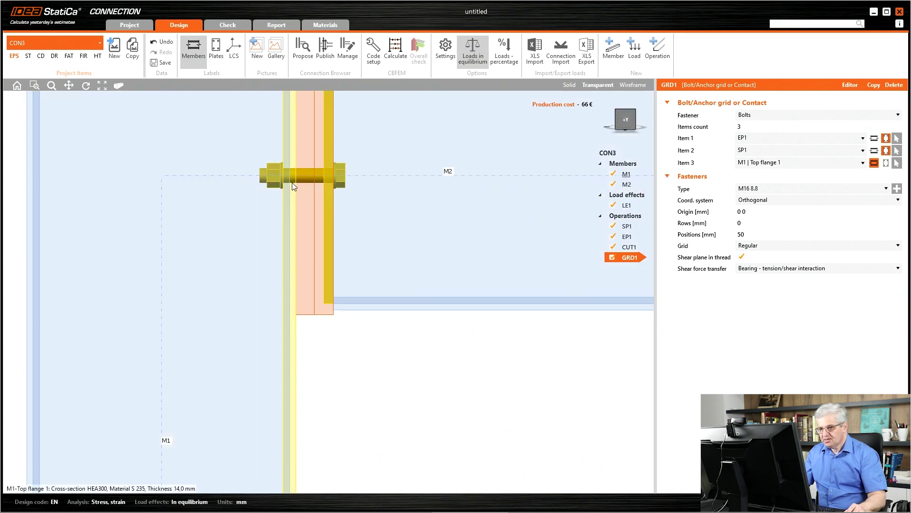
pyautogui.scroll(-2, 345, 205)
# - Set the bolt grid's positions to 0 mm and its rows to 100 mm
pyautogui.doubleClick(750, 234)
pyautogui.write('0')
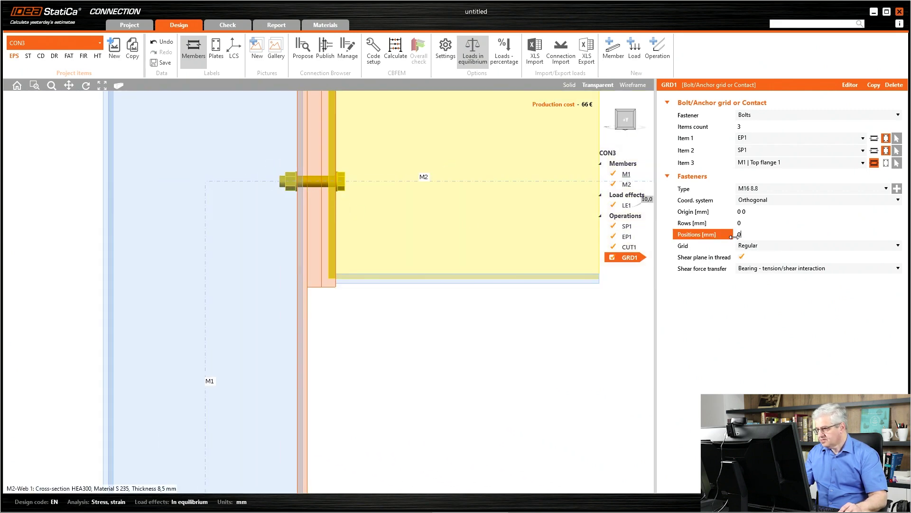
pyautogui.press('Tab')
pyautogui.hotkey('shift', 'Tab')
pyautogui.hotkey('shift', 'Tab')
pyautogui.click(634, 120)
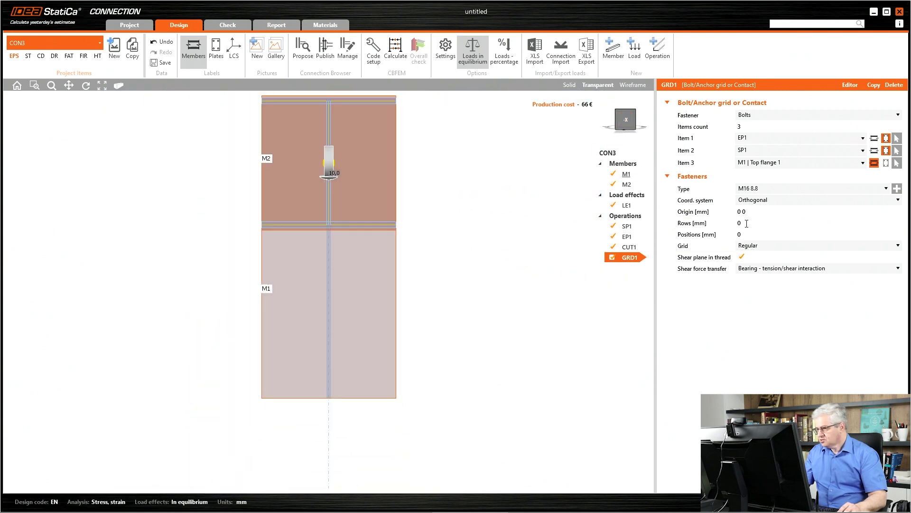
pyautogui.click(730, 228)
pyautogui.write('1')
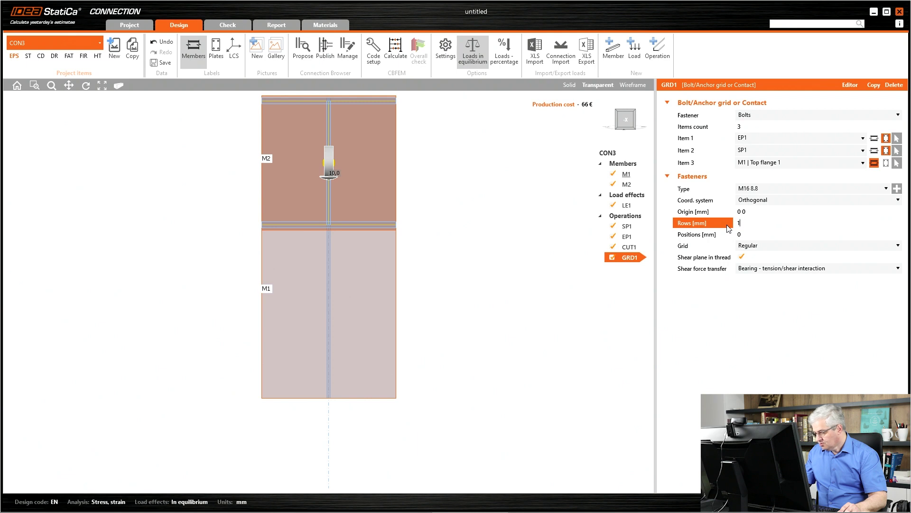
pyautogui.write('00')
pyautogui.press('Tab')
# - Set the bolt grid's rows to 85 -170 mm and its positions to 80 -160 mm
pyautogui.click(727, 228)
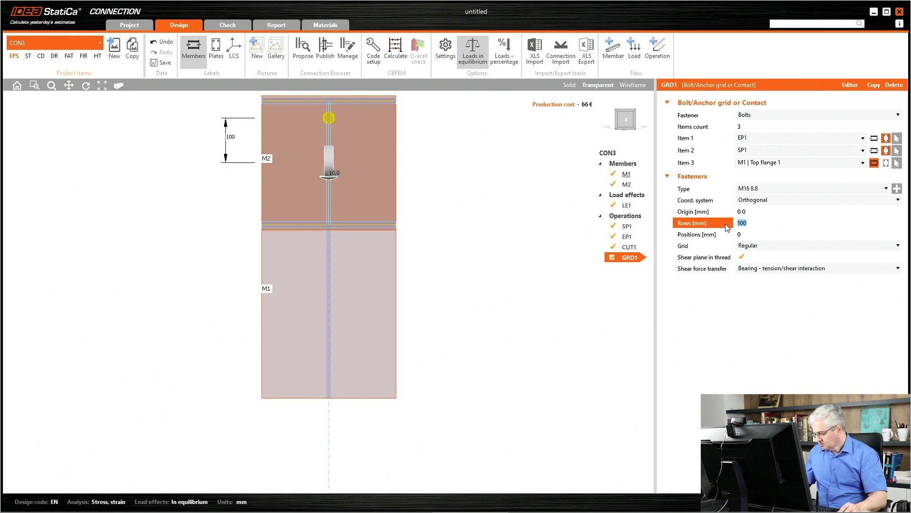
pyautogui.write('85 -1')
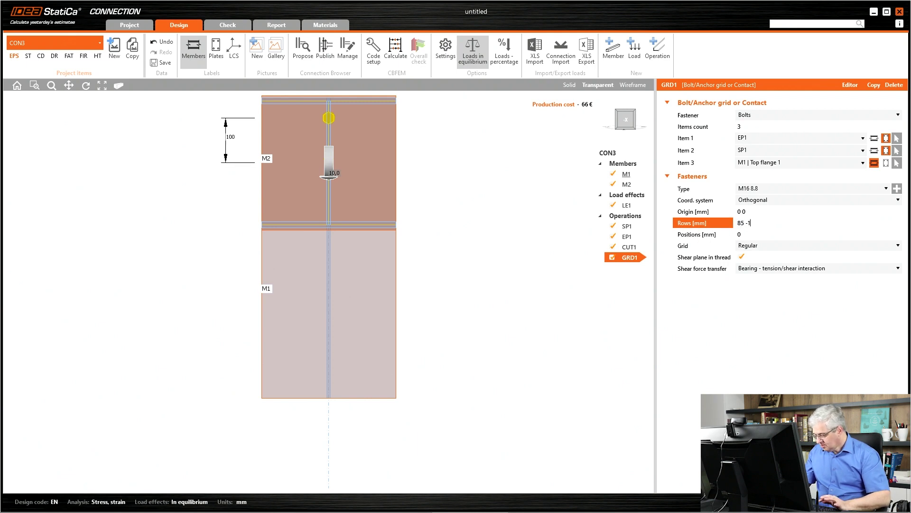
pyautogui.write('70')
pyautogui.press('Tab')
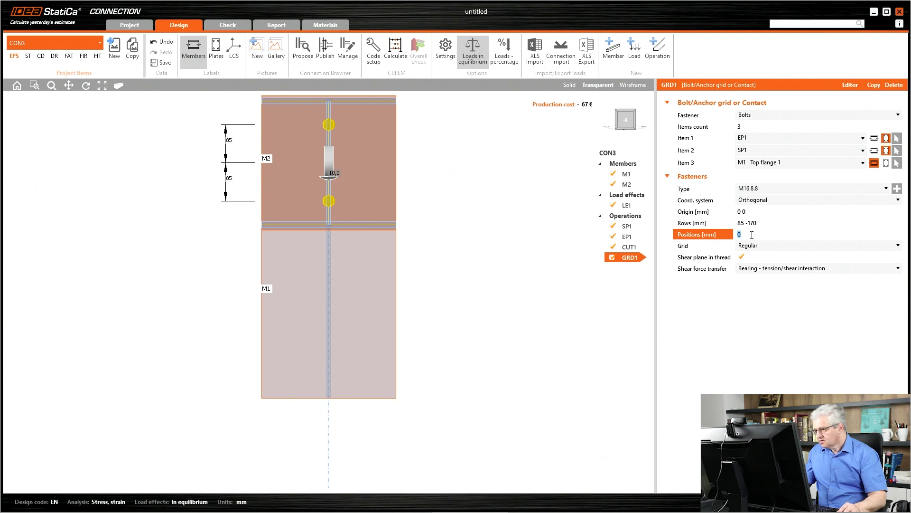
pyautogui.press('Tab')
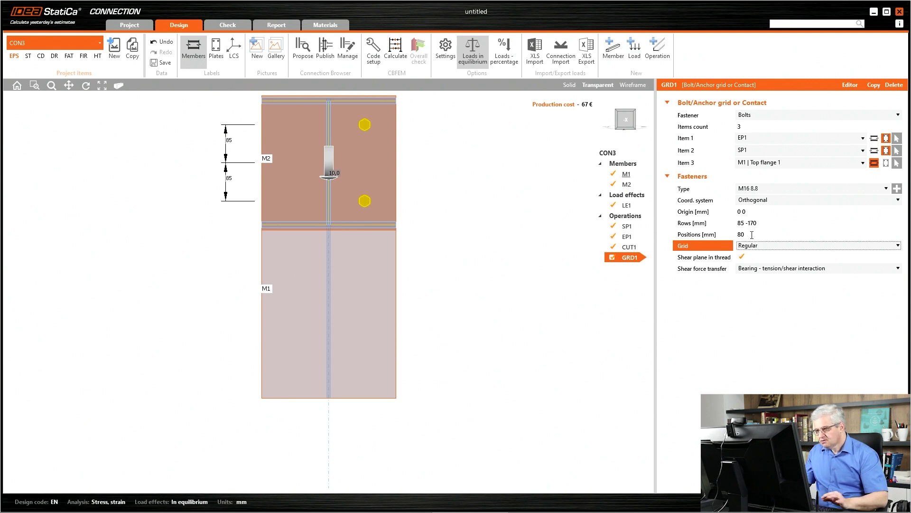
pyautogui.click(752, 234)
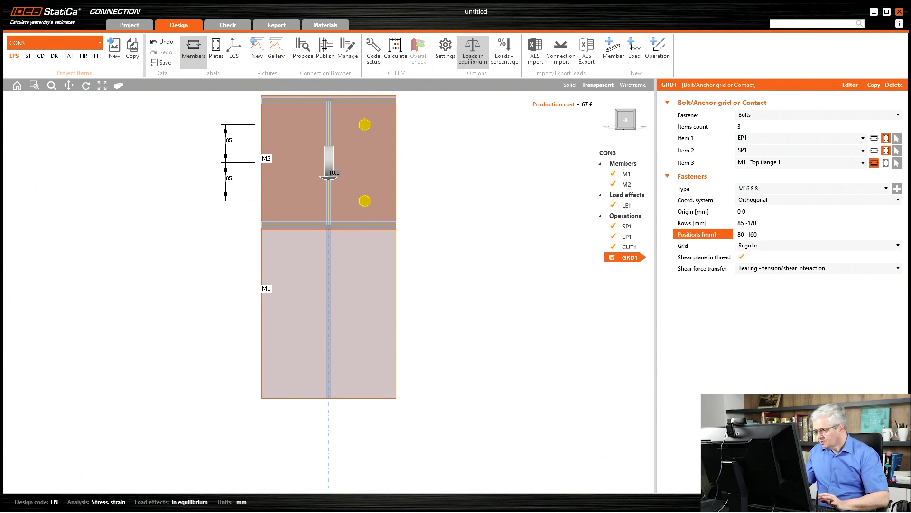
pyautogui.press('Tab')
# - Calculate connection CON3 and display the equivalent stress with mesh on the deformed model
pyautogui.moveTo(307, 309); pyautogui.dragTo(265, 306, button='right')
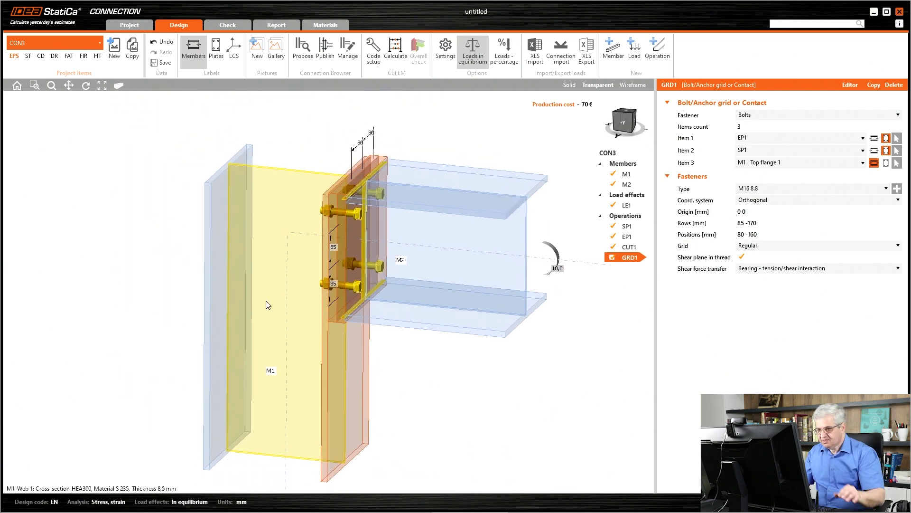
pyautogui.click(396, 52)
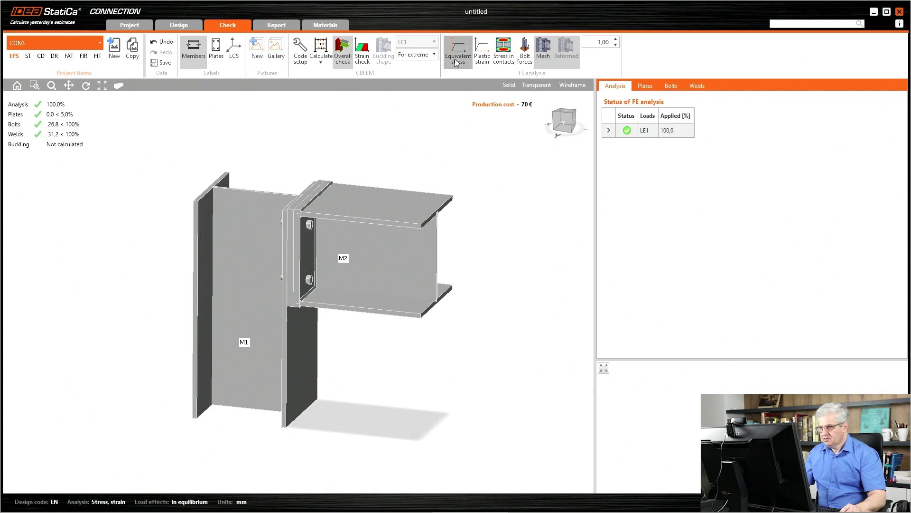
pyautogui.click(458, 49)
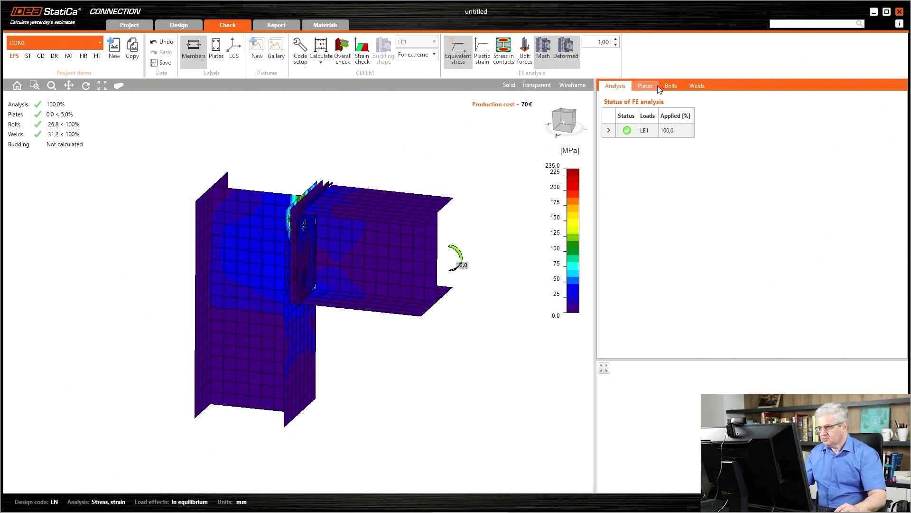
# - Set the deformation scale to 51.00 and examine the deformed shape of the joint
pyautogui.moveTo(346, 281); pyautogui.dragTo(313, 288, button='right')
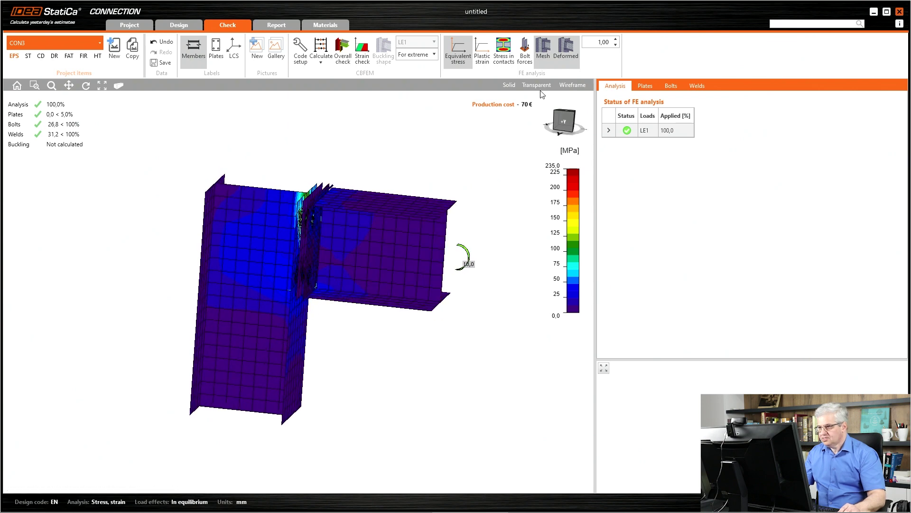
pyautogui.click(615, 39)
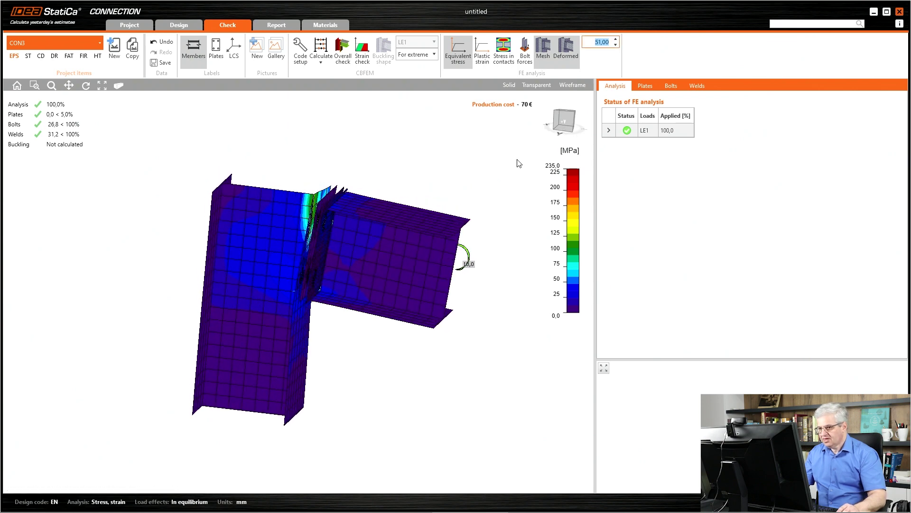
pyautogui.moveTo(396, 319); pyautogui.dragTo(359, 322, button='right')
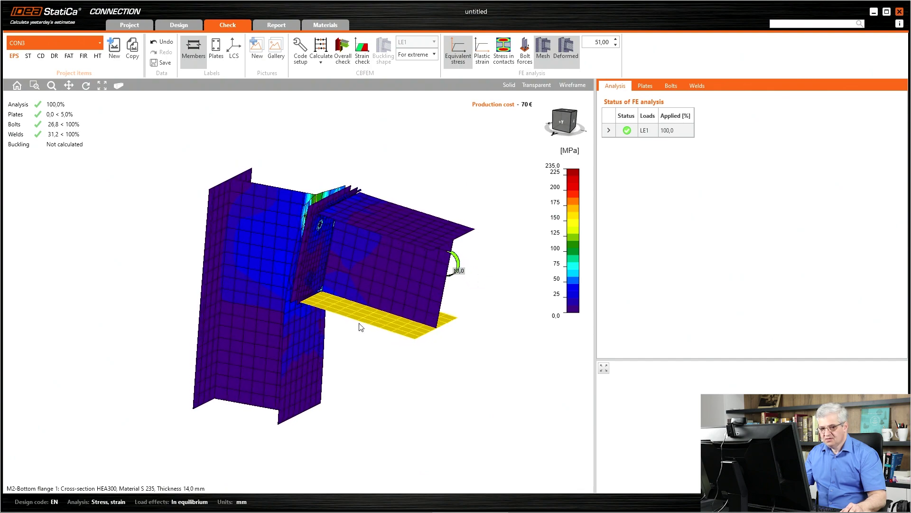